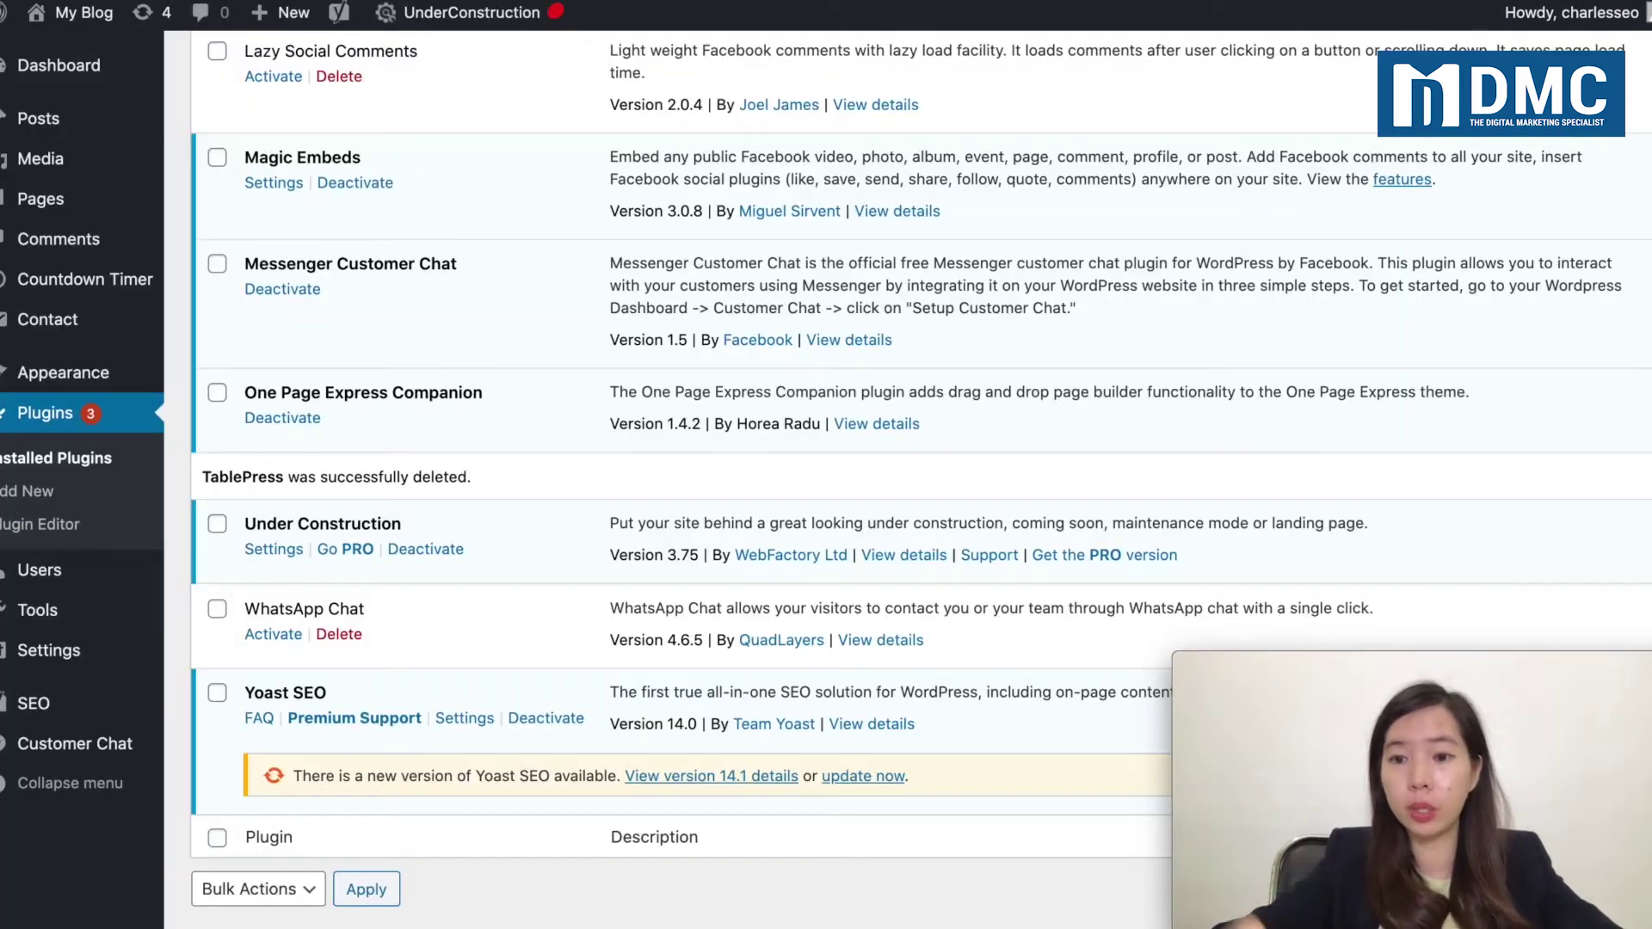
Step: Go to the page for adding plugins and search for tablepress
{"action": "scroll", "coordinate": [331, 89], "scroll_direction": "up", "scroll_amount": 15}
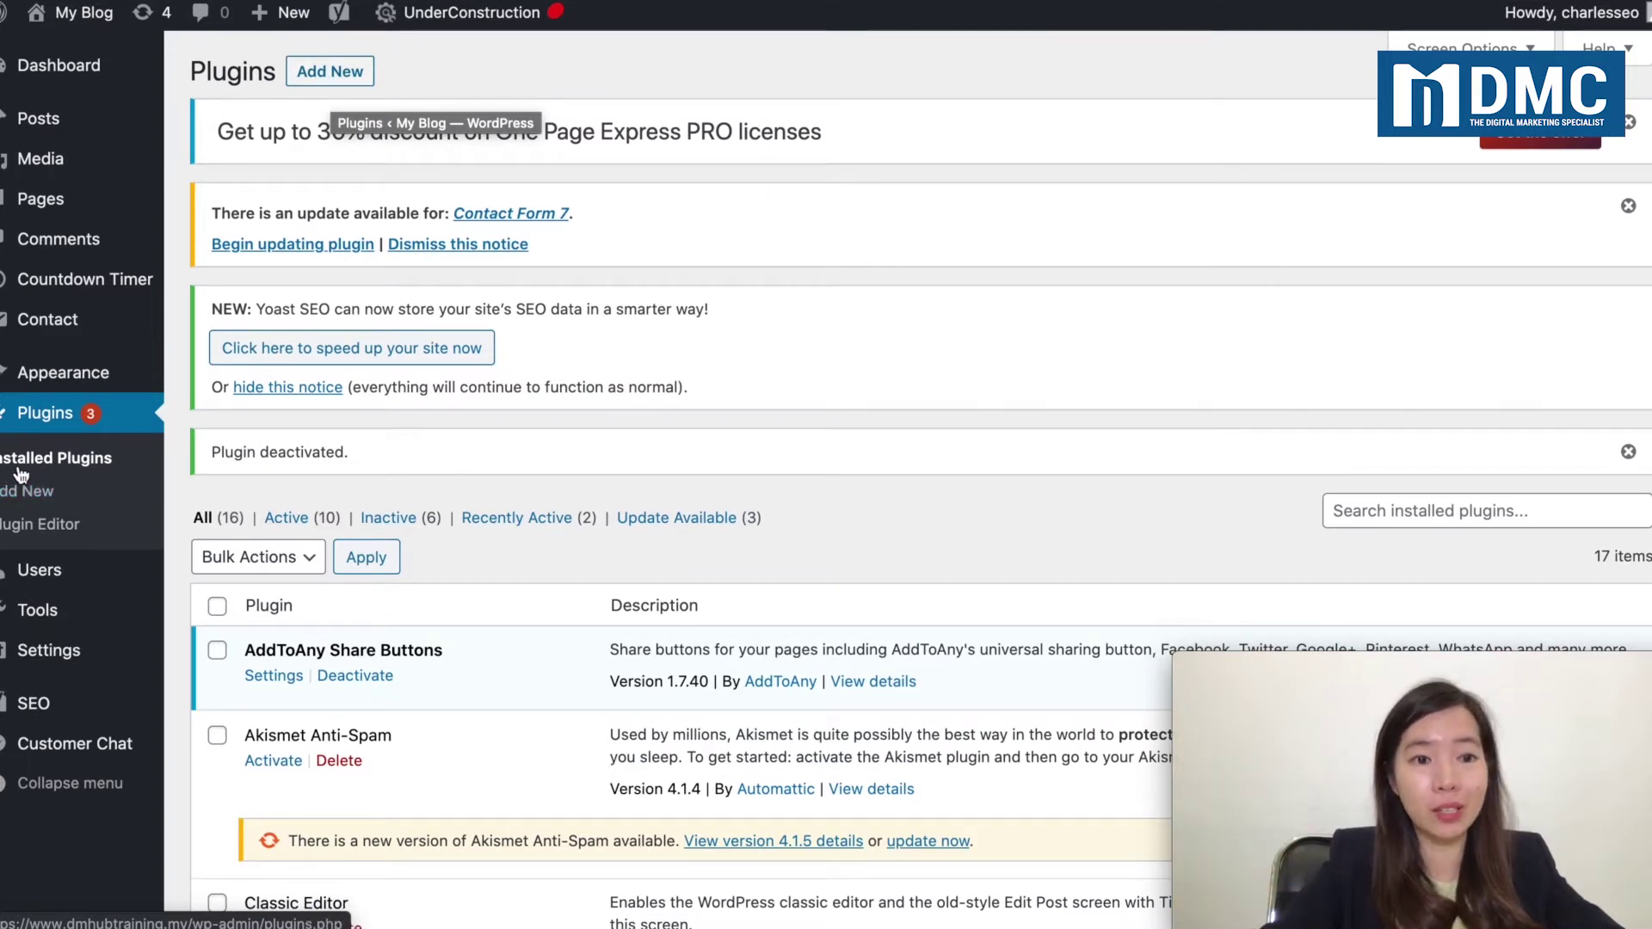
{"action": "left_click", "coordinate": [363, 74]}
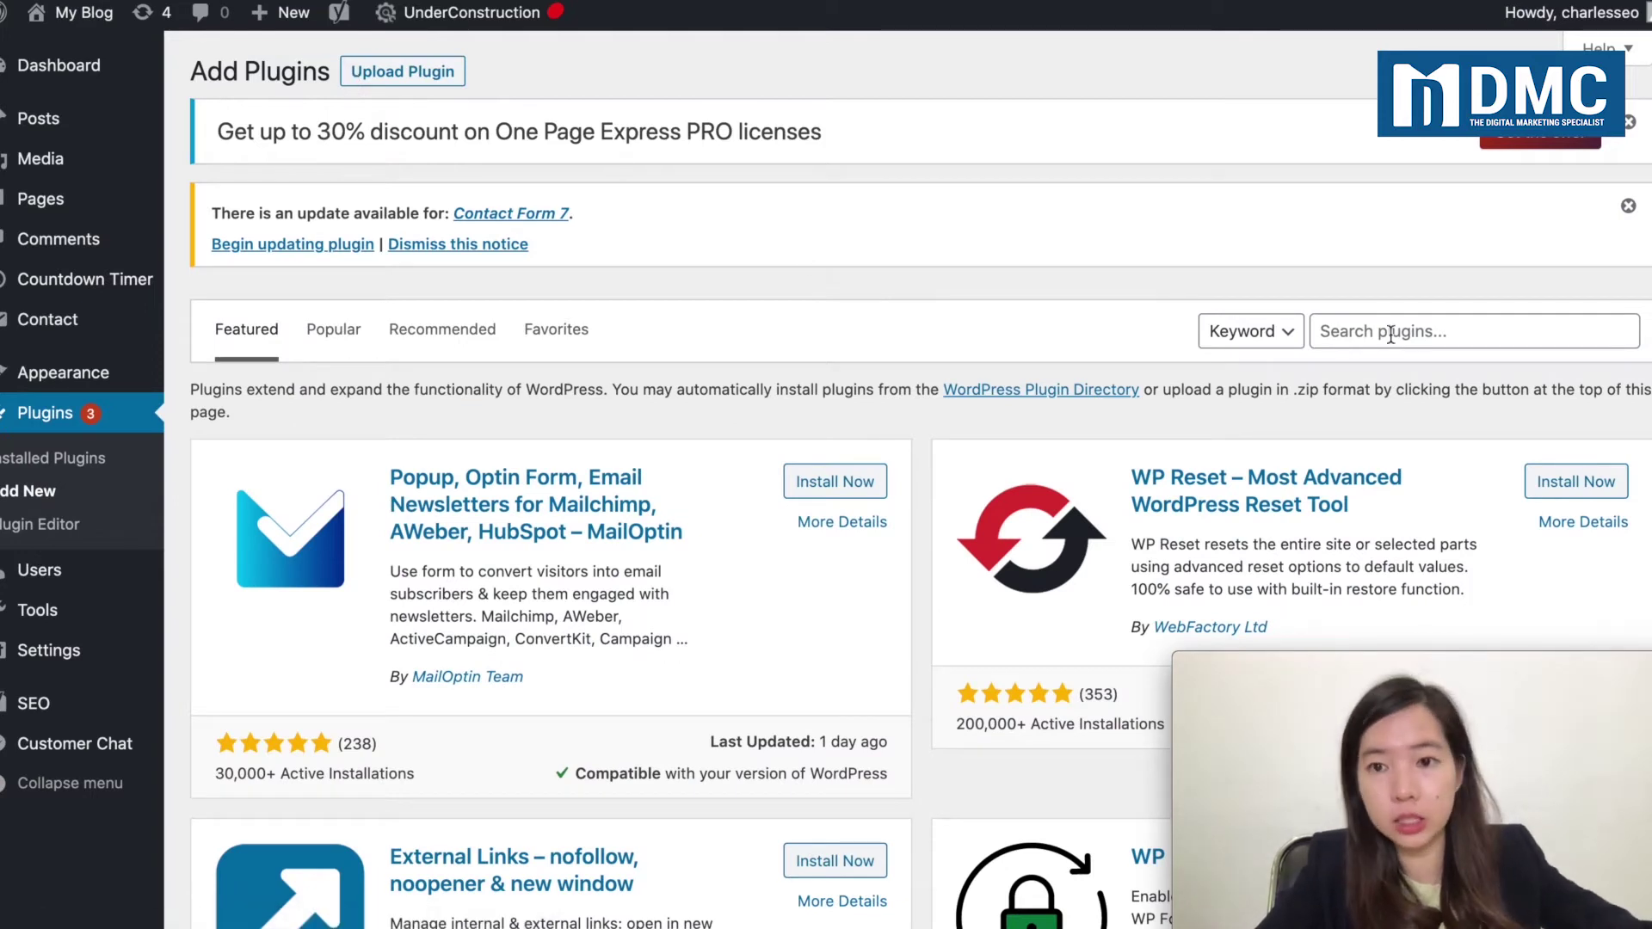
{"action": "left_click", "coordinate": [1404, 339]}
{"action": "type", "text": "tab"}
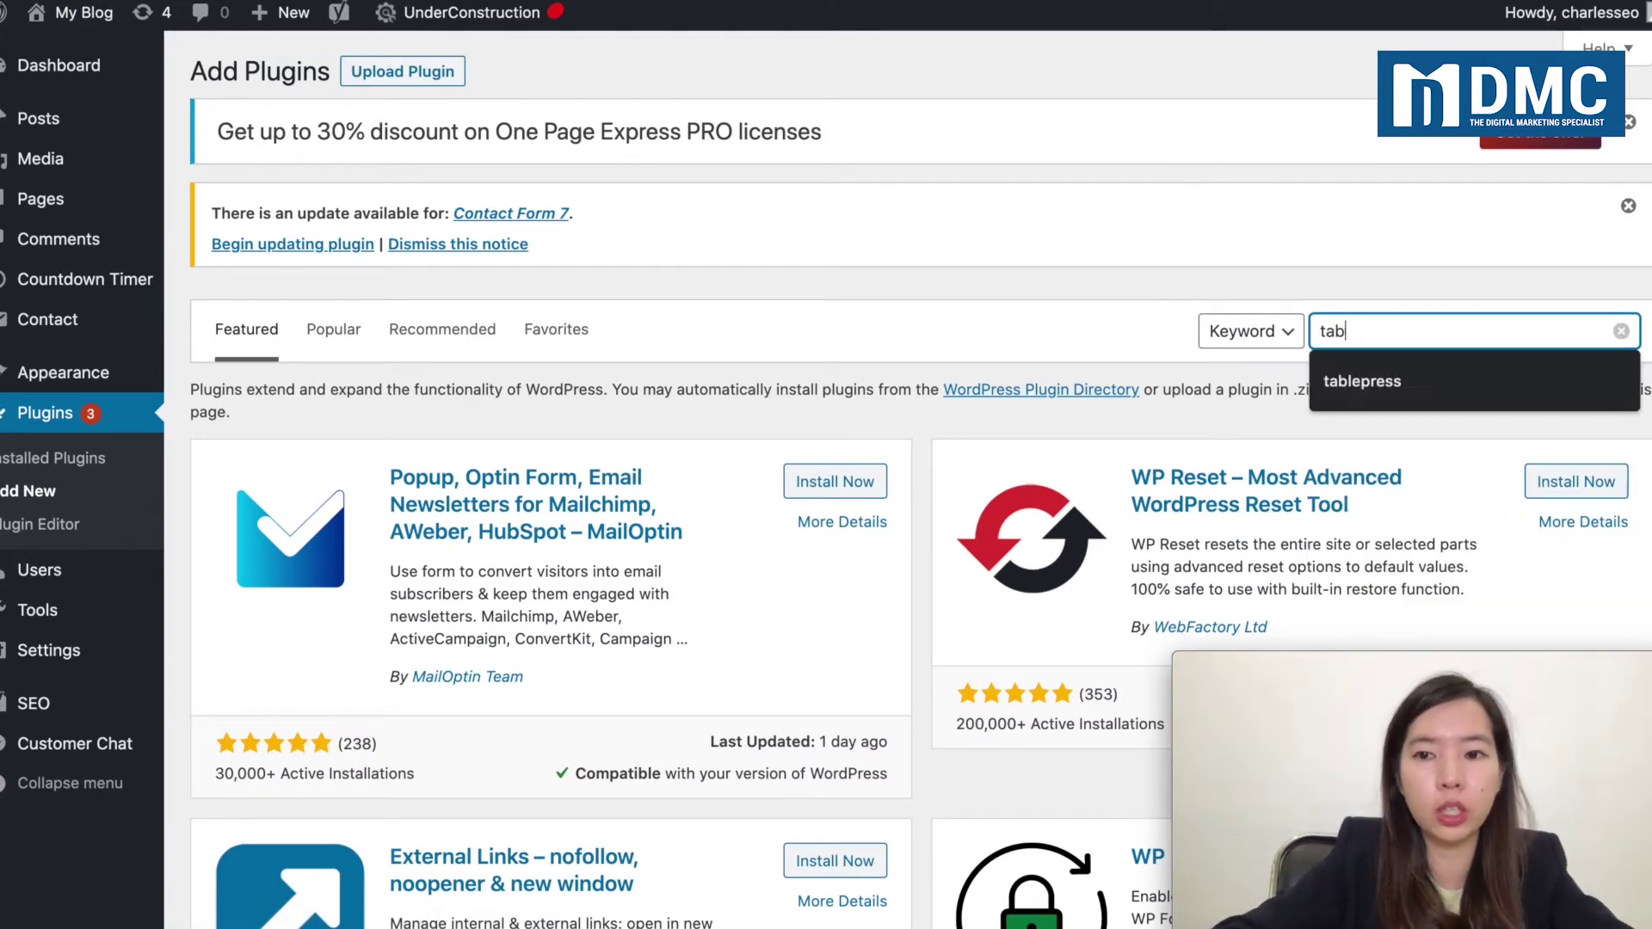
{"action": "type", "text": "lepress"}
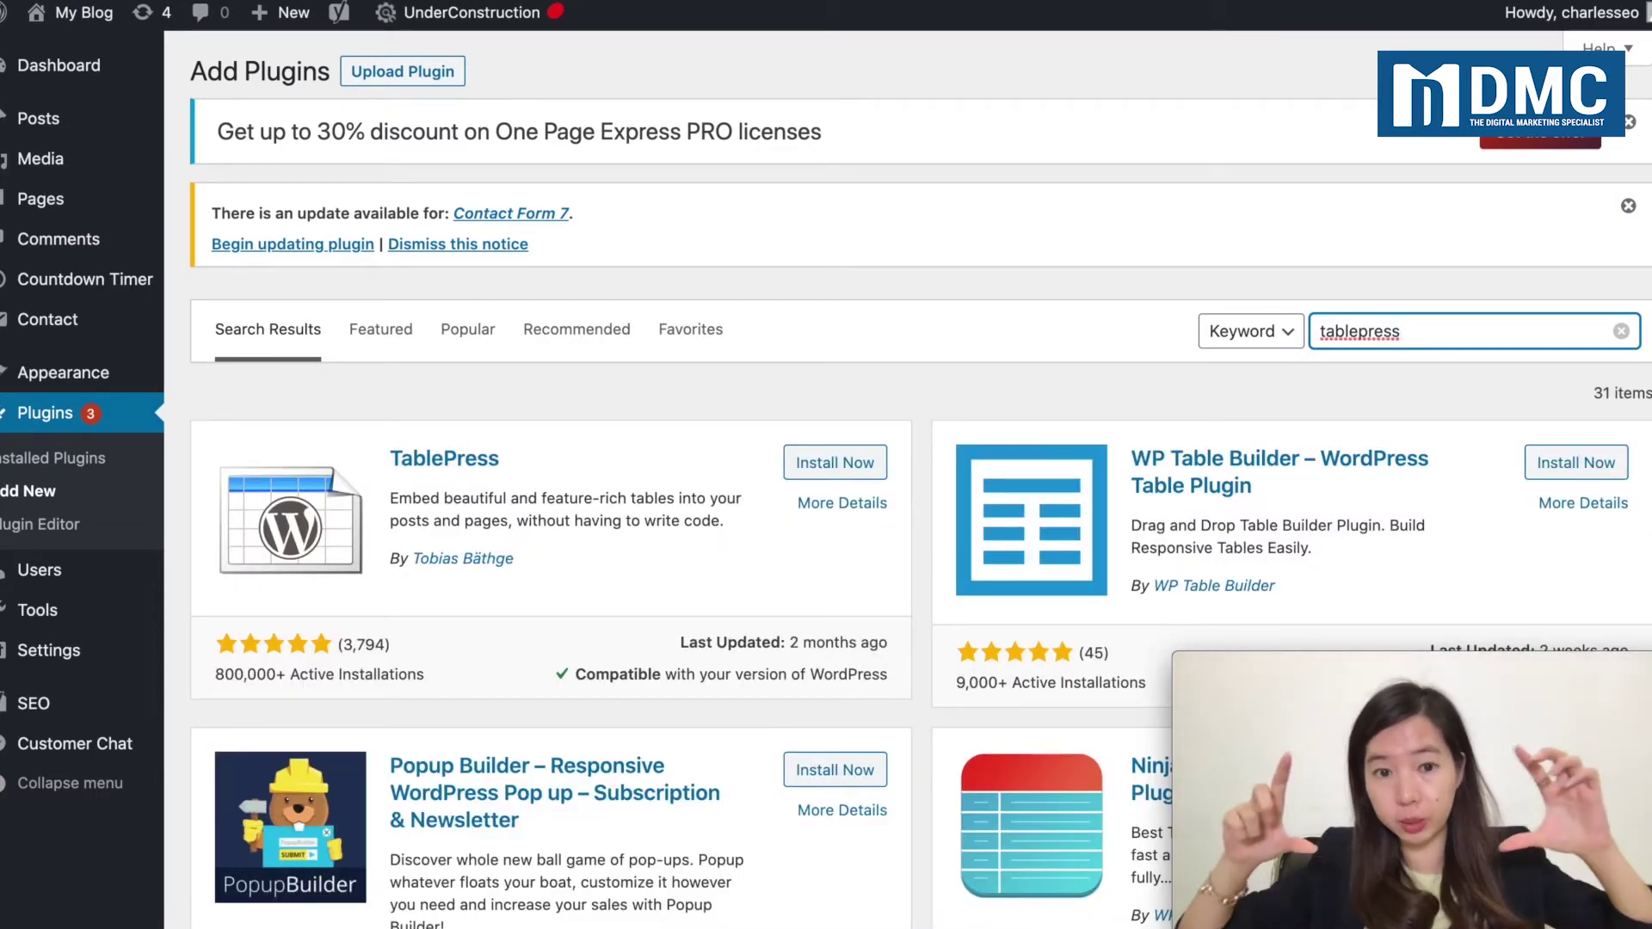
Step: Install and activate the TablePress plugin from the search results
{"action": "scroll", "coordinate": [686, 566], "scroll_direction": "down", "scroll_amount": 1}
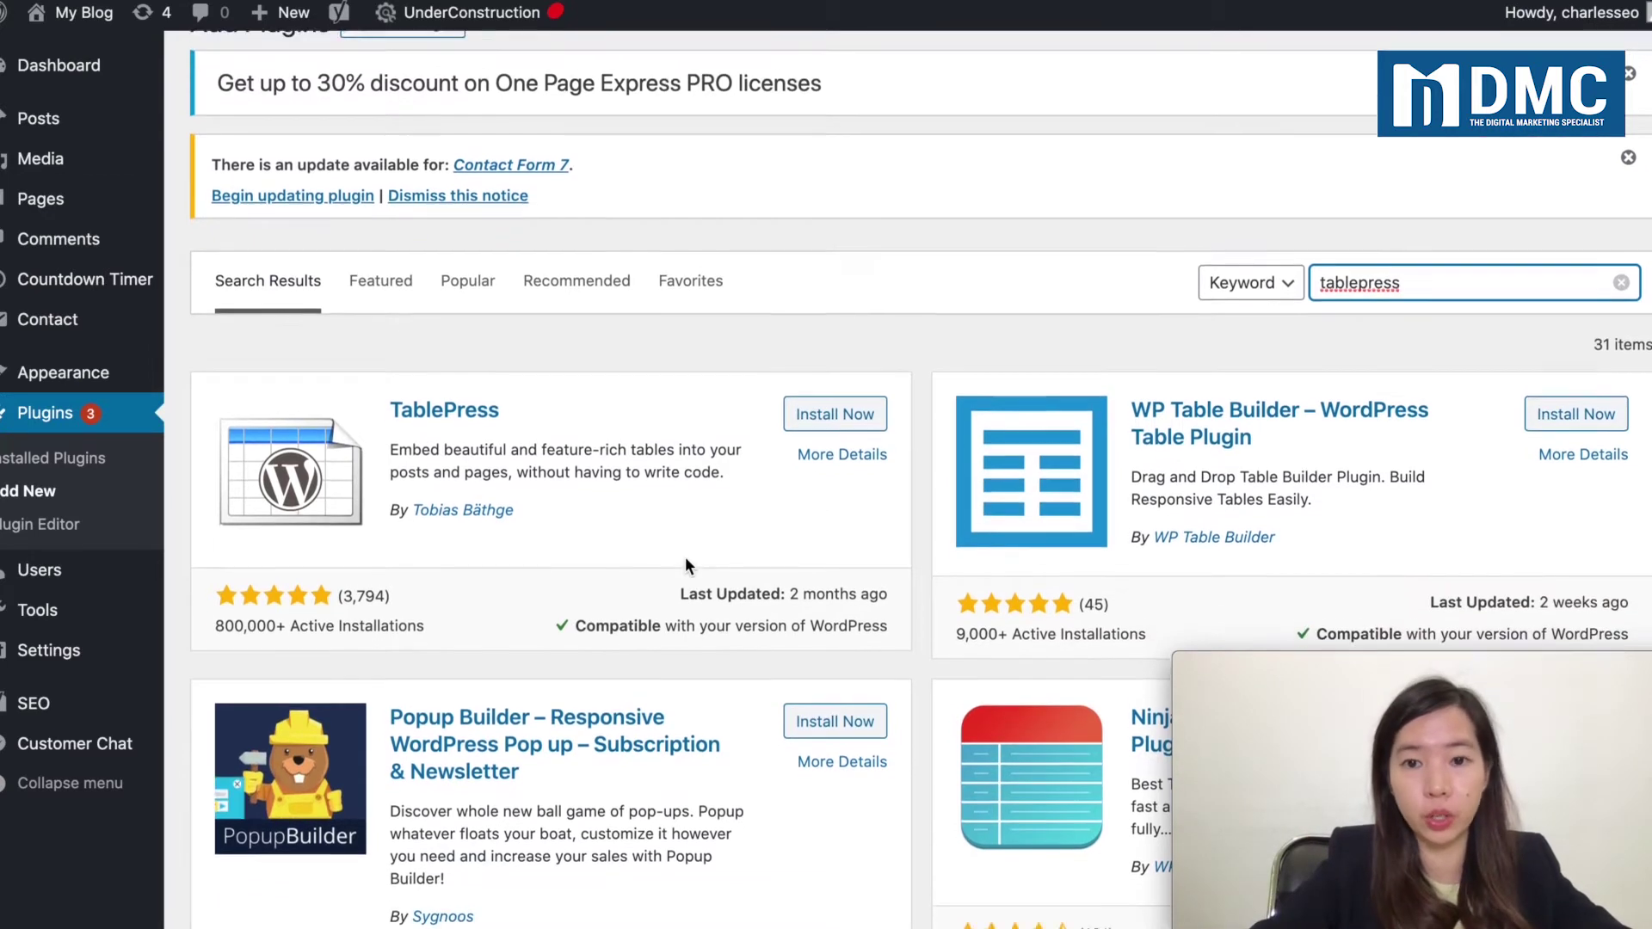
{"action": "scroll", "coordinate": [686, 563], "scroll_direction": "down", "scroll_amount": 1}
{"action": "scroll", "coordinate": [790, 422], "scroll_direction": "down", "scroll_amount": 4}
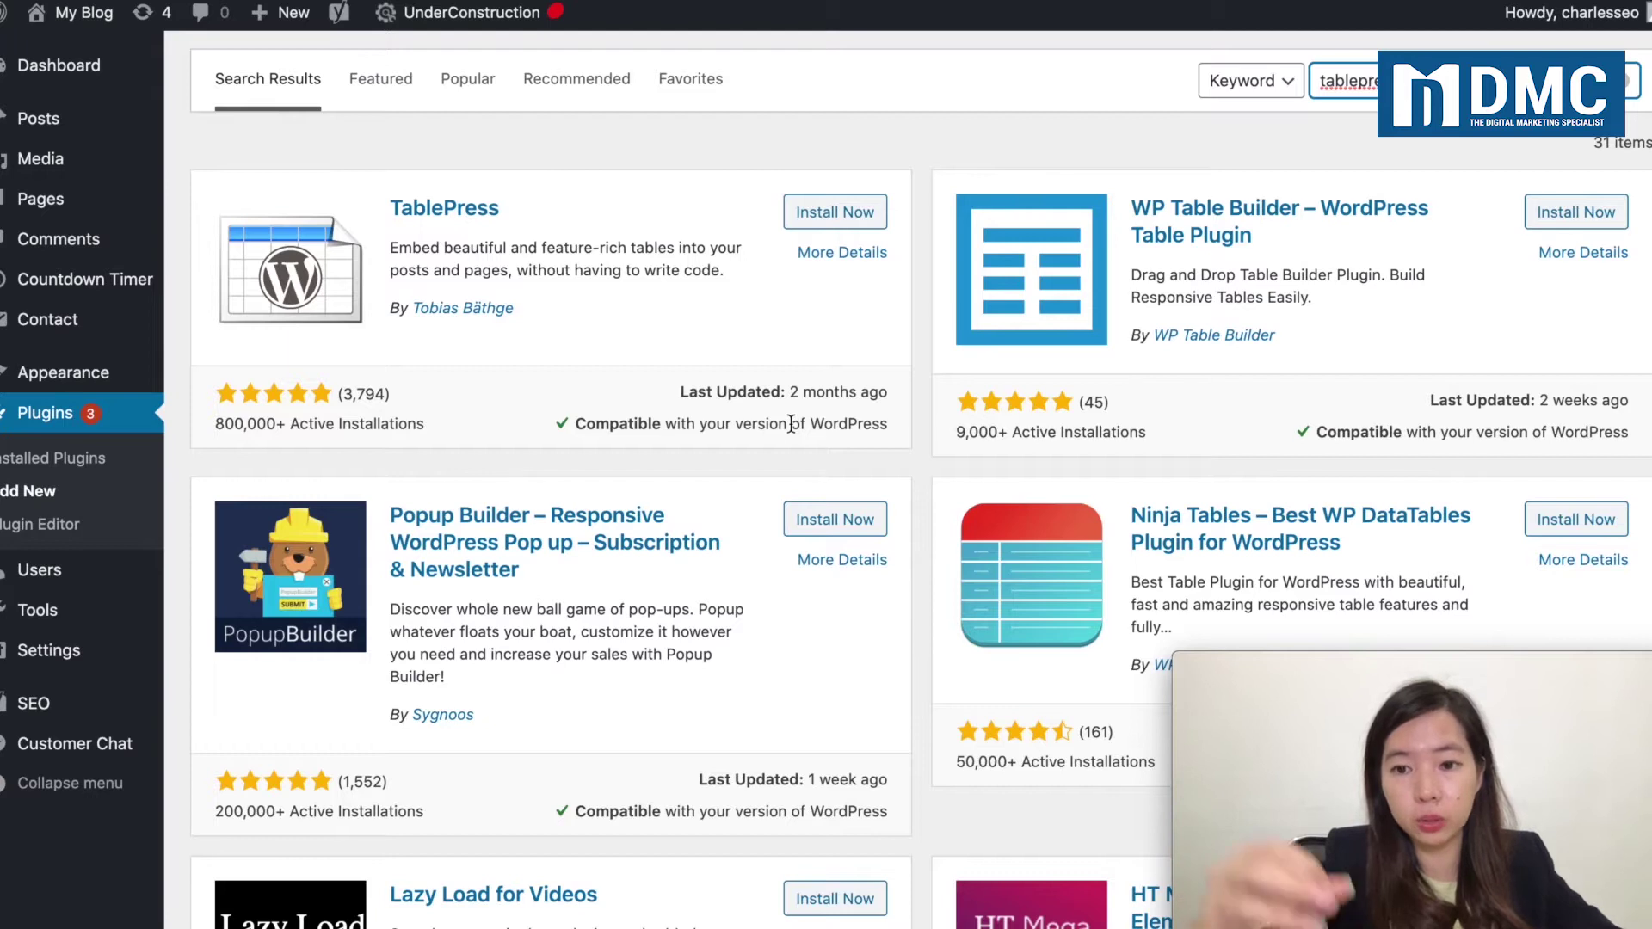
{"action": "scroll", "coordinate": [597, 386], "scroll_direction": "up", "scroll_amount": 3}
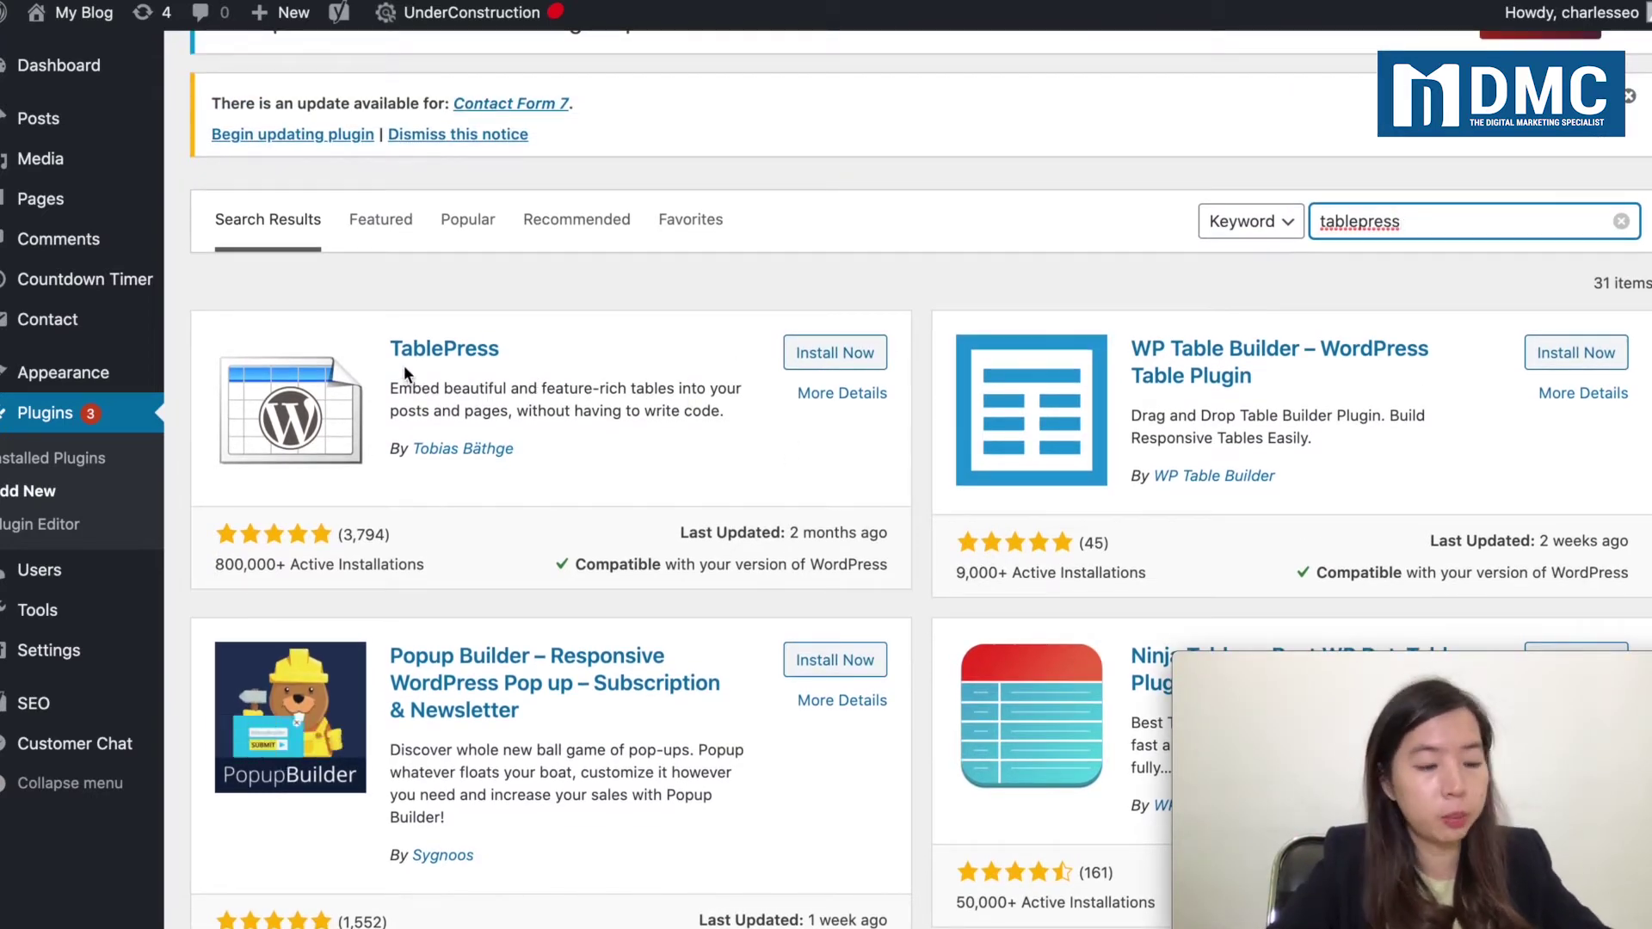
{"action": "left_click", "coordinate": [822, 365]}
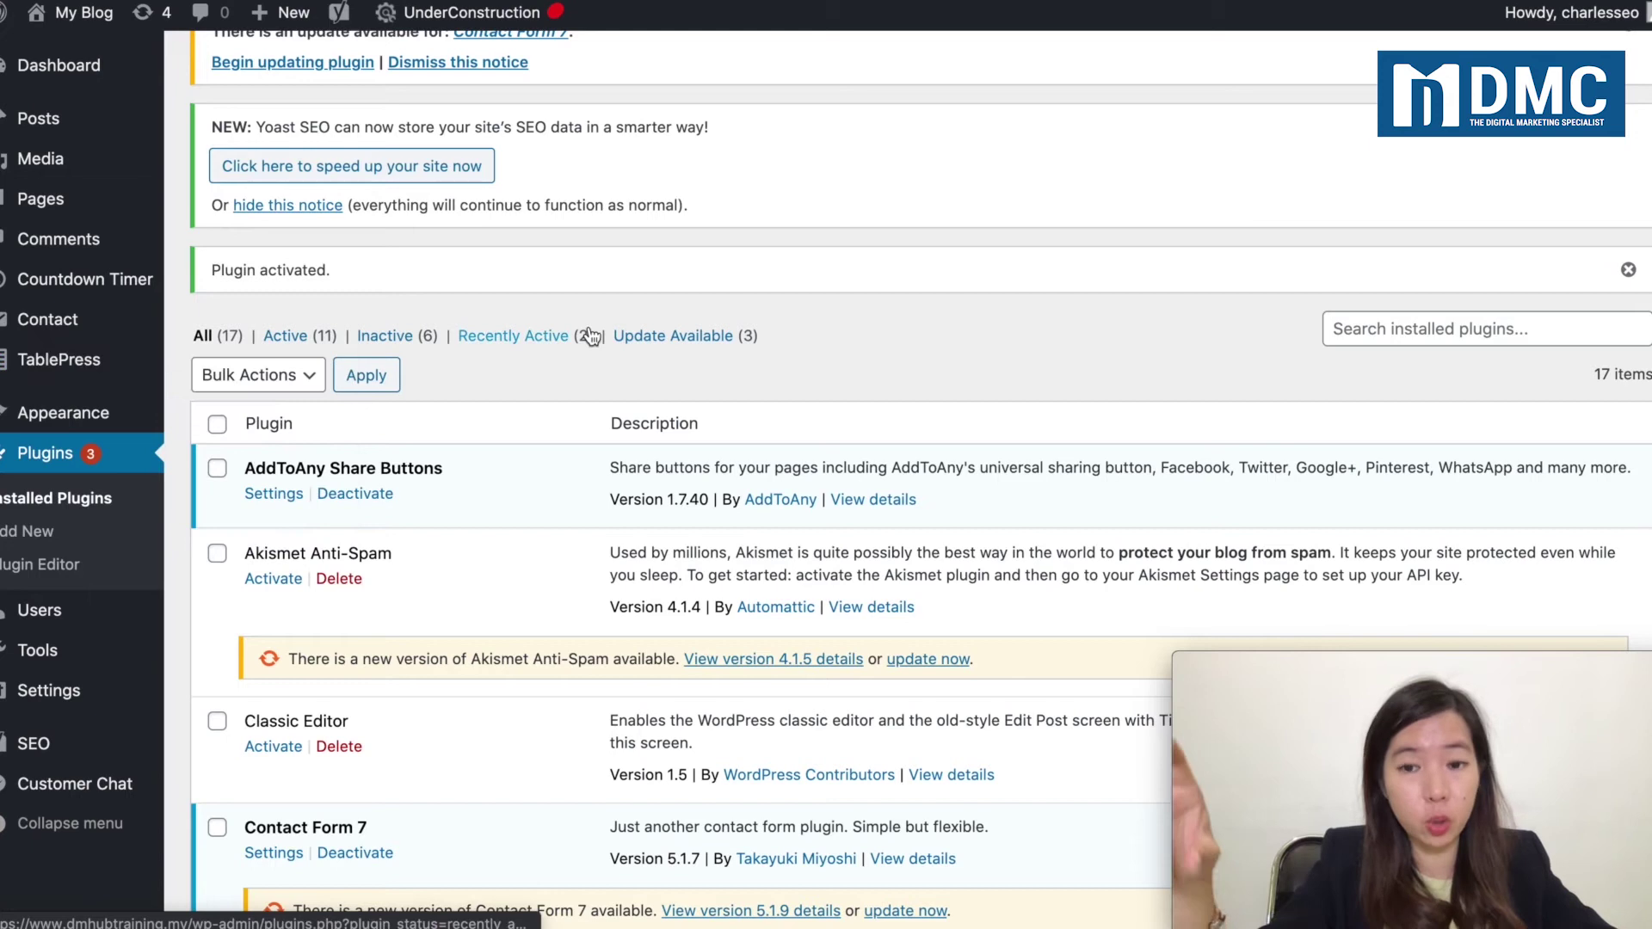
Step: Start adding a new table in TablePress and name it Product C
{"action": "mouse_move", "coordinate": [15, 377]}
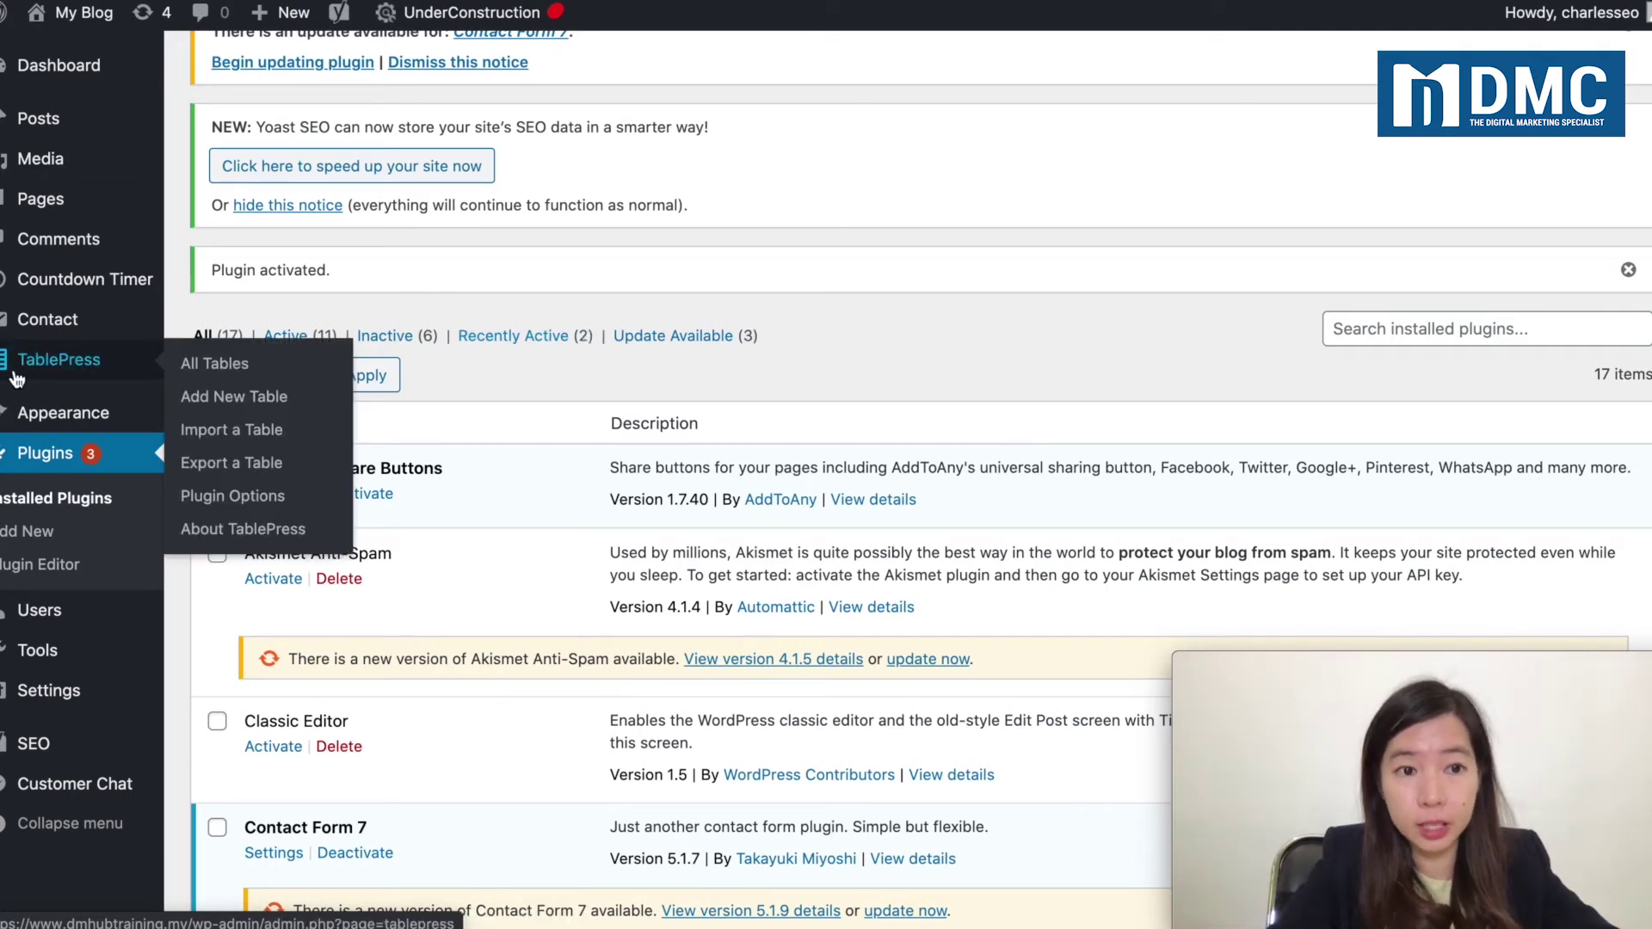
{"action": "left_click", "coordinate": [56, 379]}
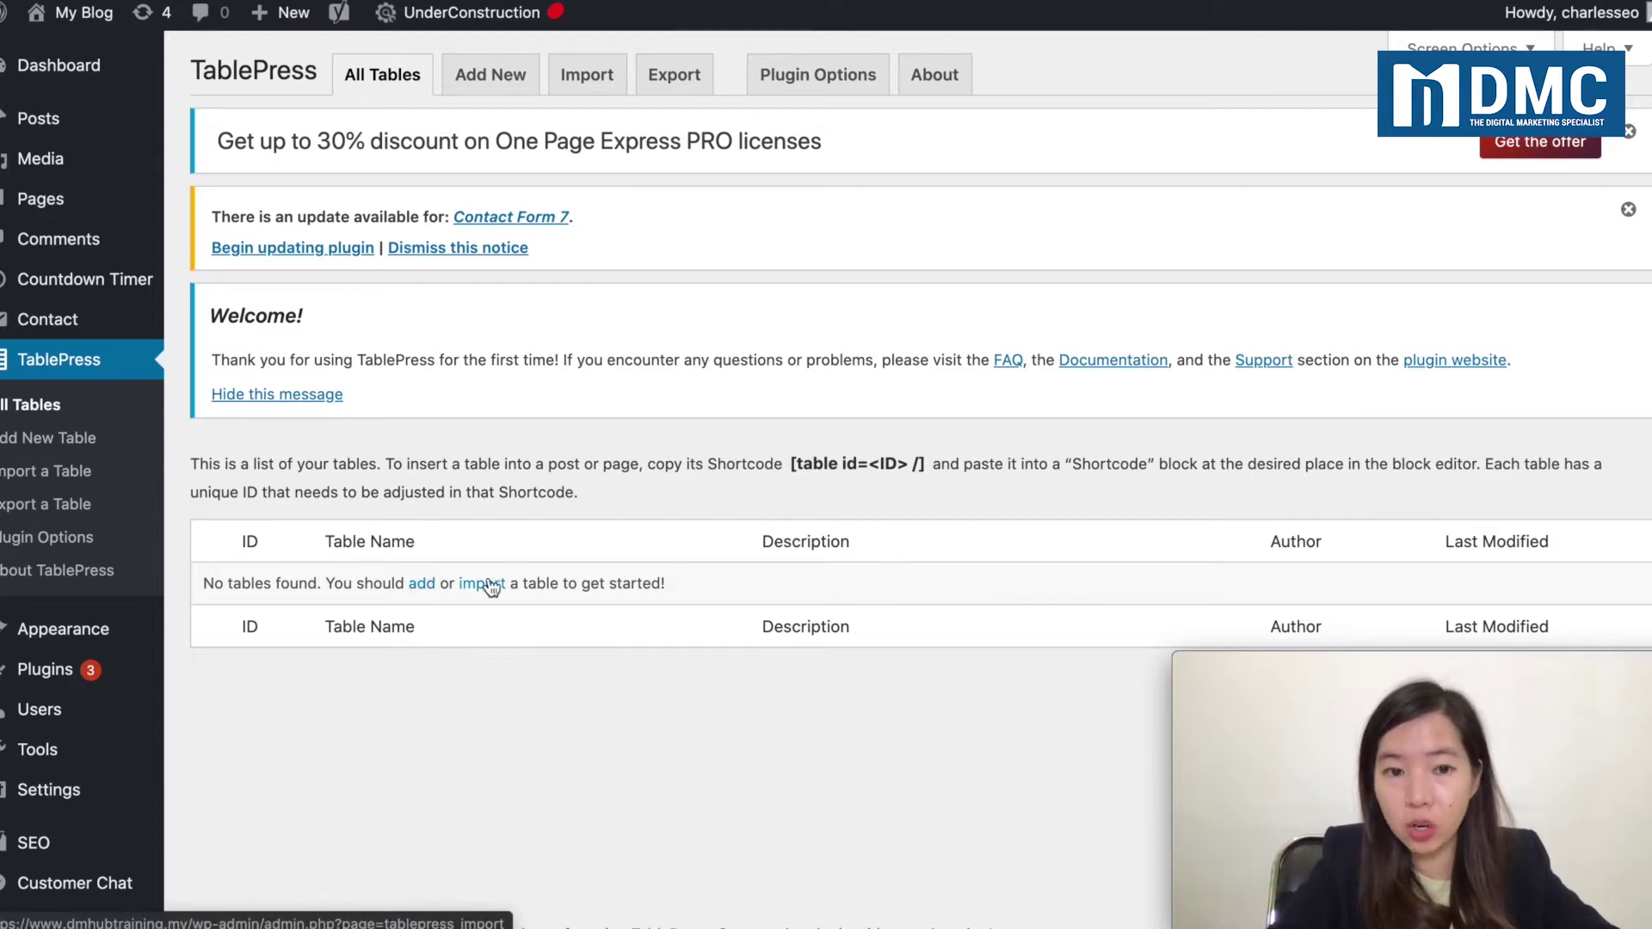
{"action": "left_click", "coordinate": [417, 587]}
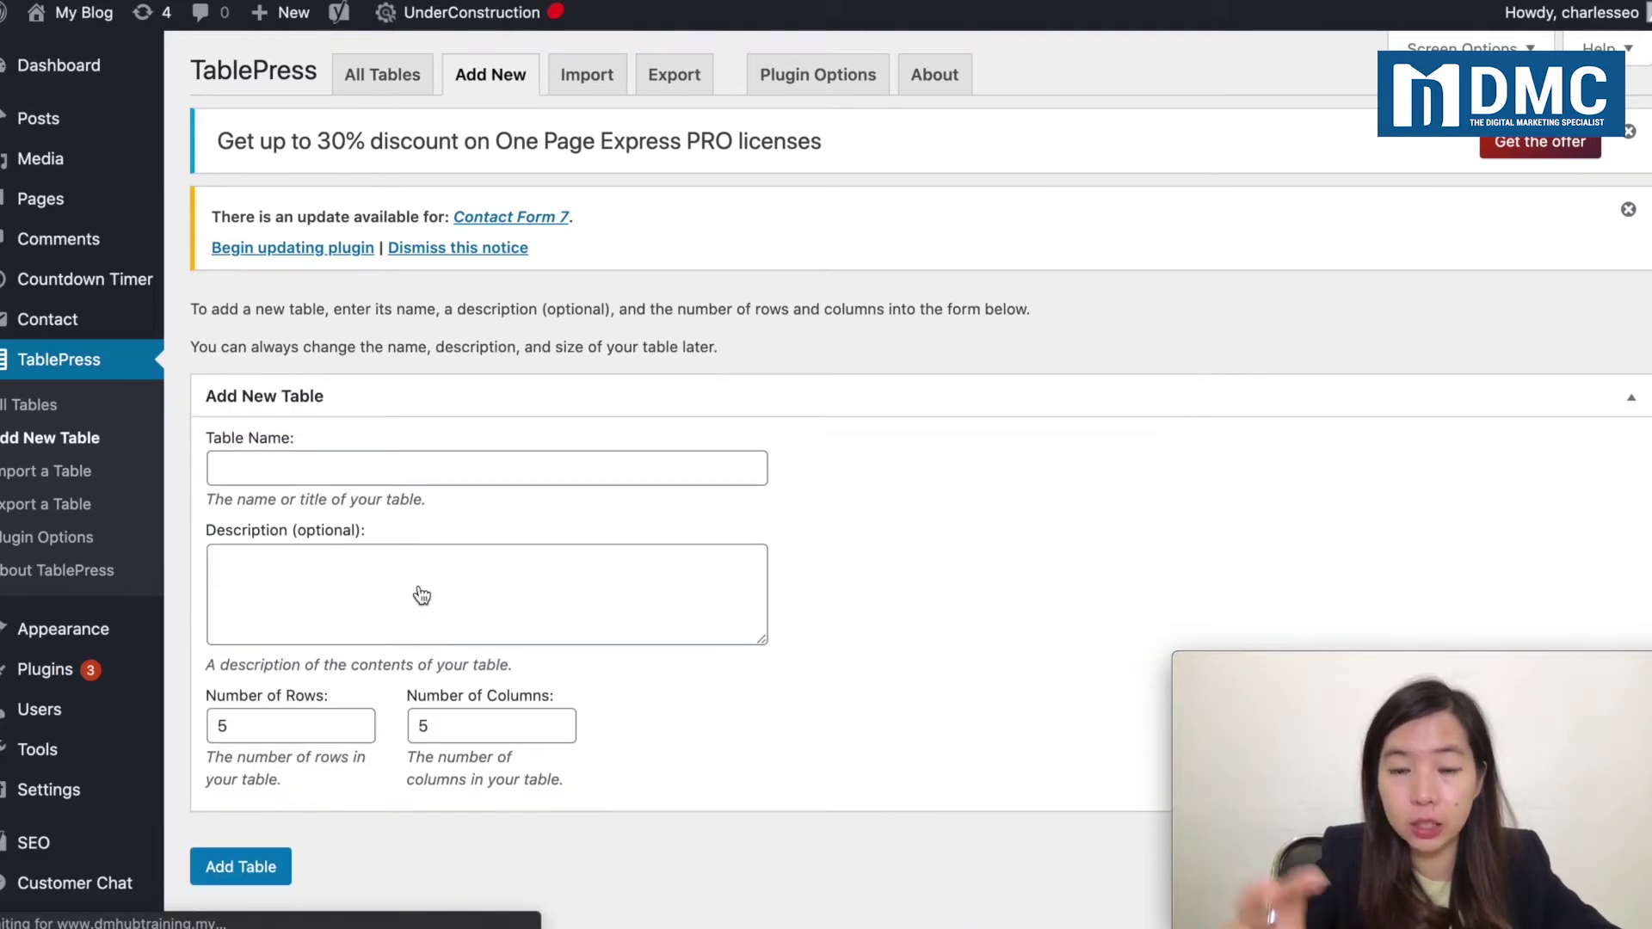
{"action": "scroll", "coordinate": [416, 586], "scroll_direction": "down", "scroll_amount": 1}
{"action": "left_click", "coordinate": [379, 438]}
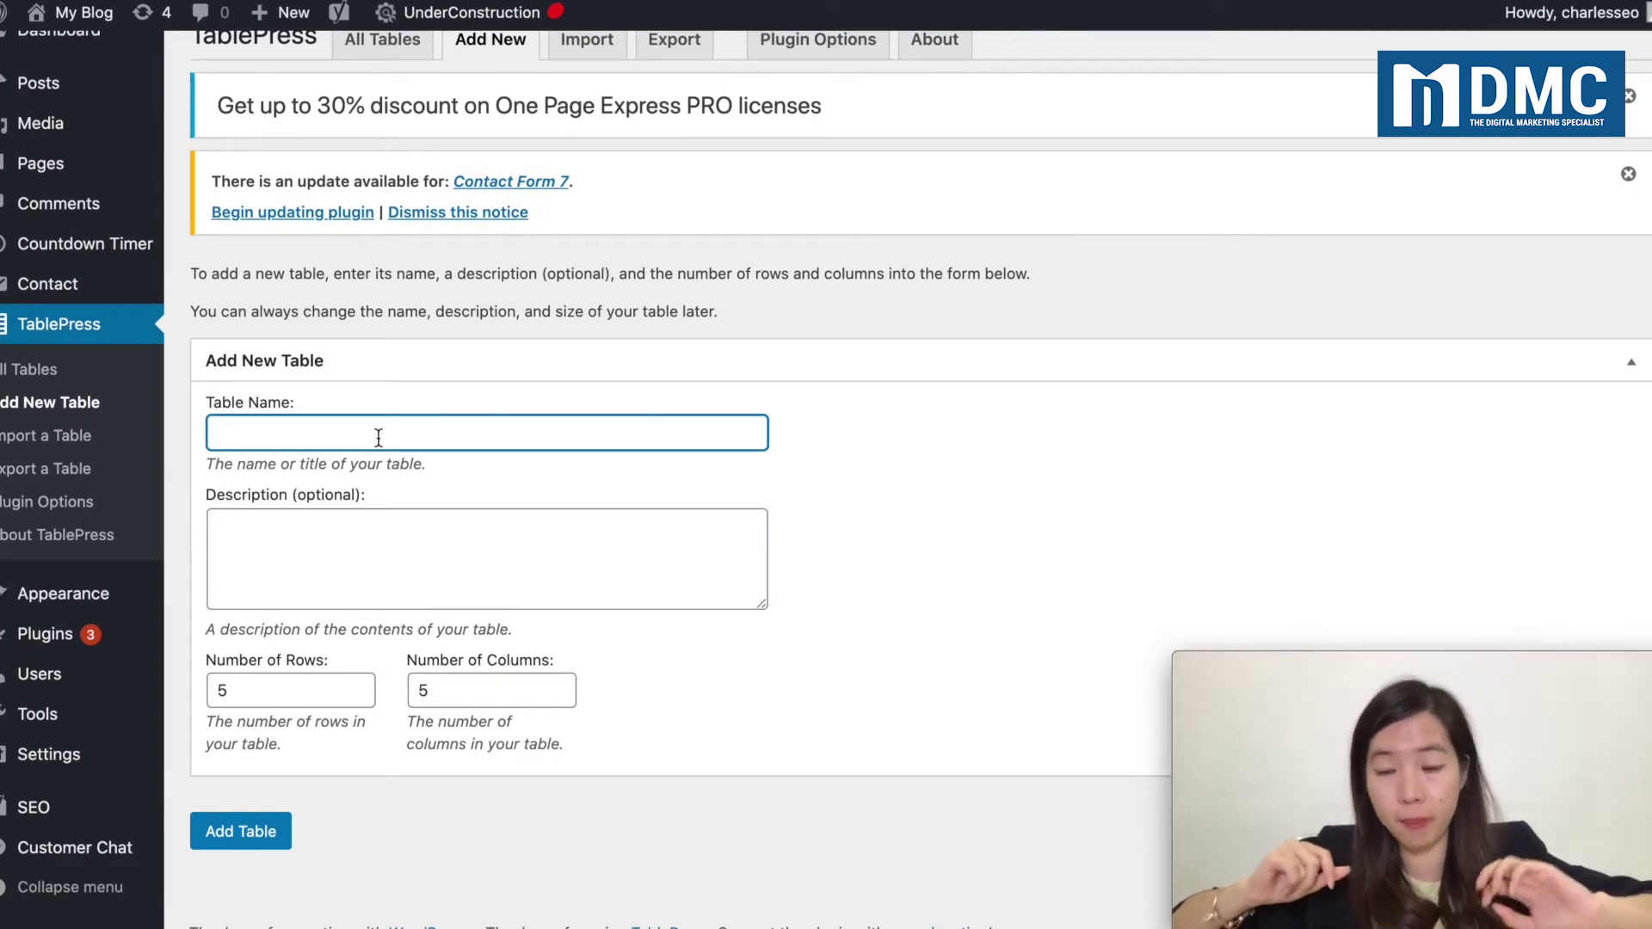
{"action": "type", "text": "Product C"}
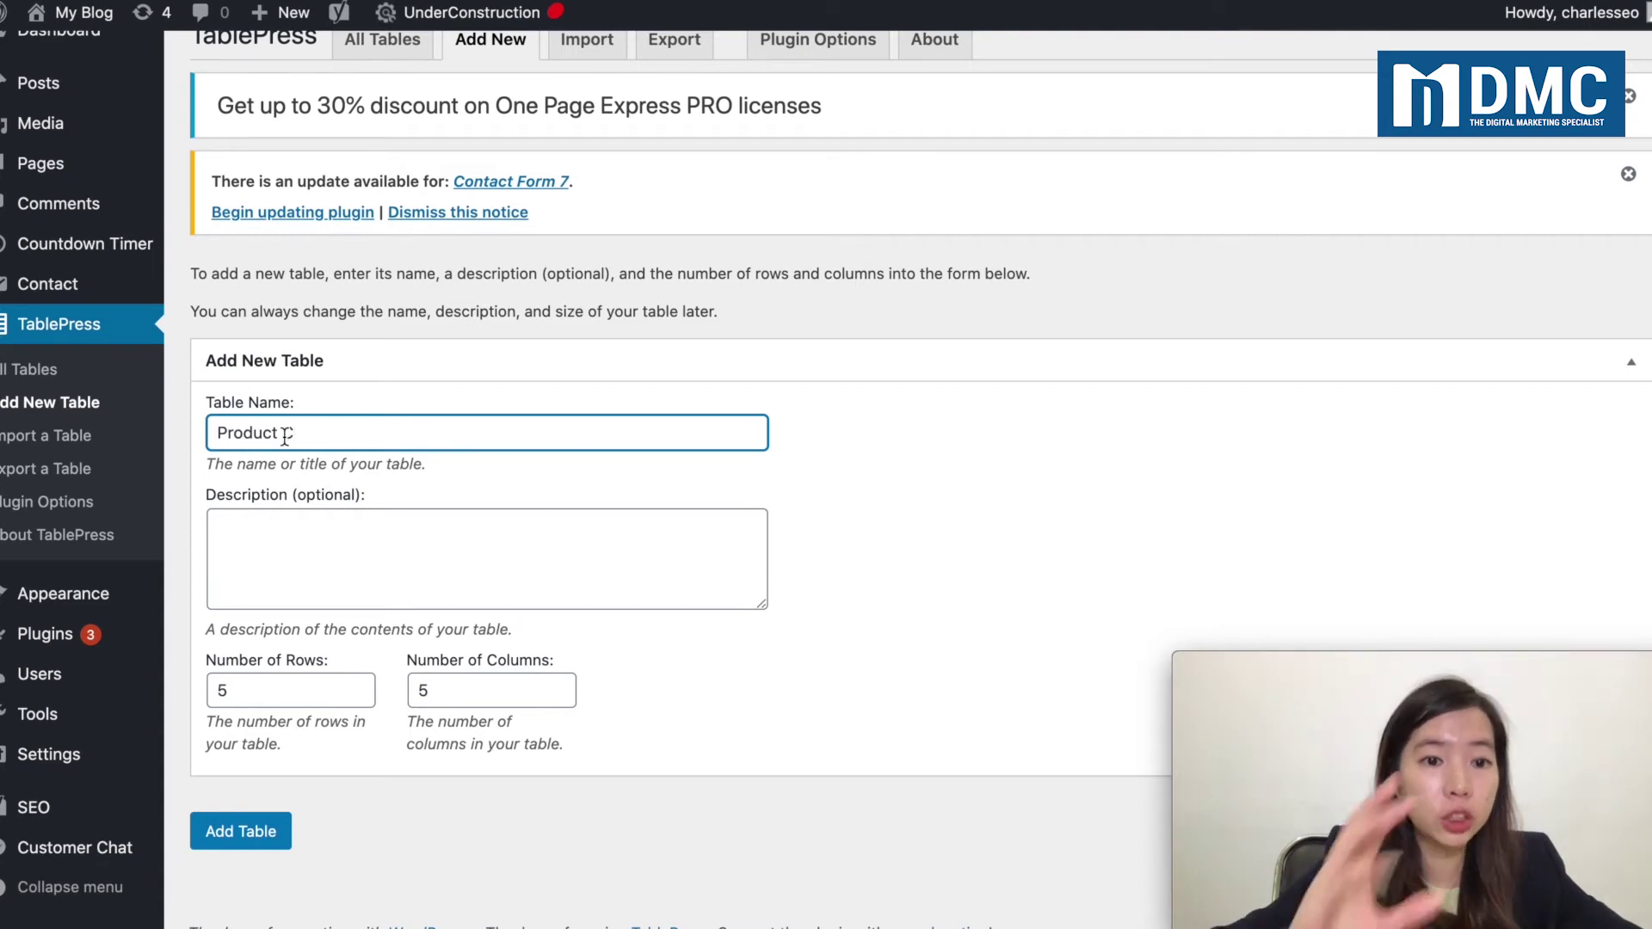
Step: Leave the description empty, set the number of columns to 3, and add the table
{"action": "left_click", "coordinate": [285, 549]}
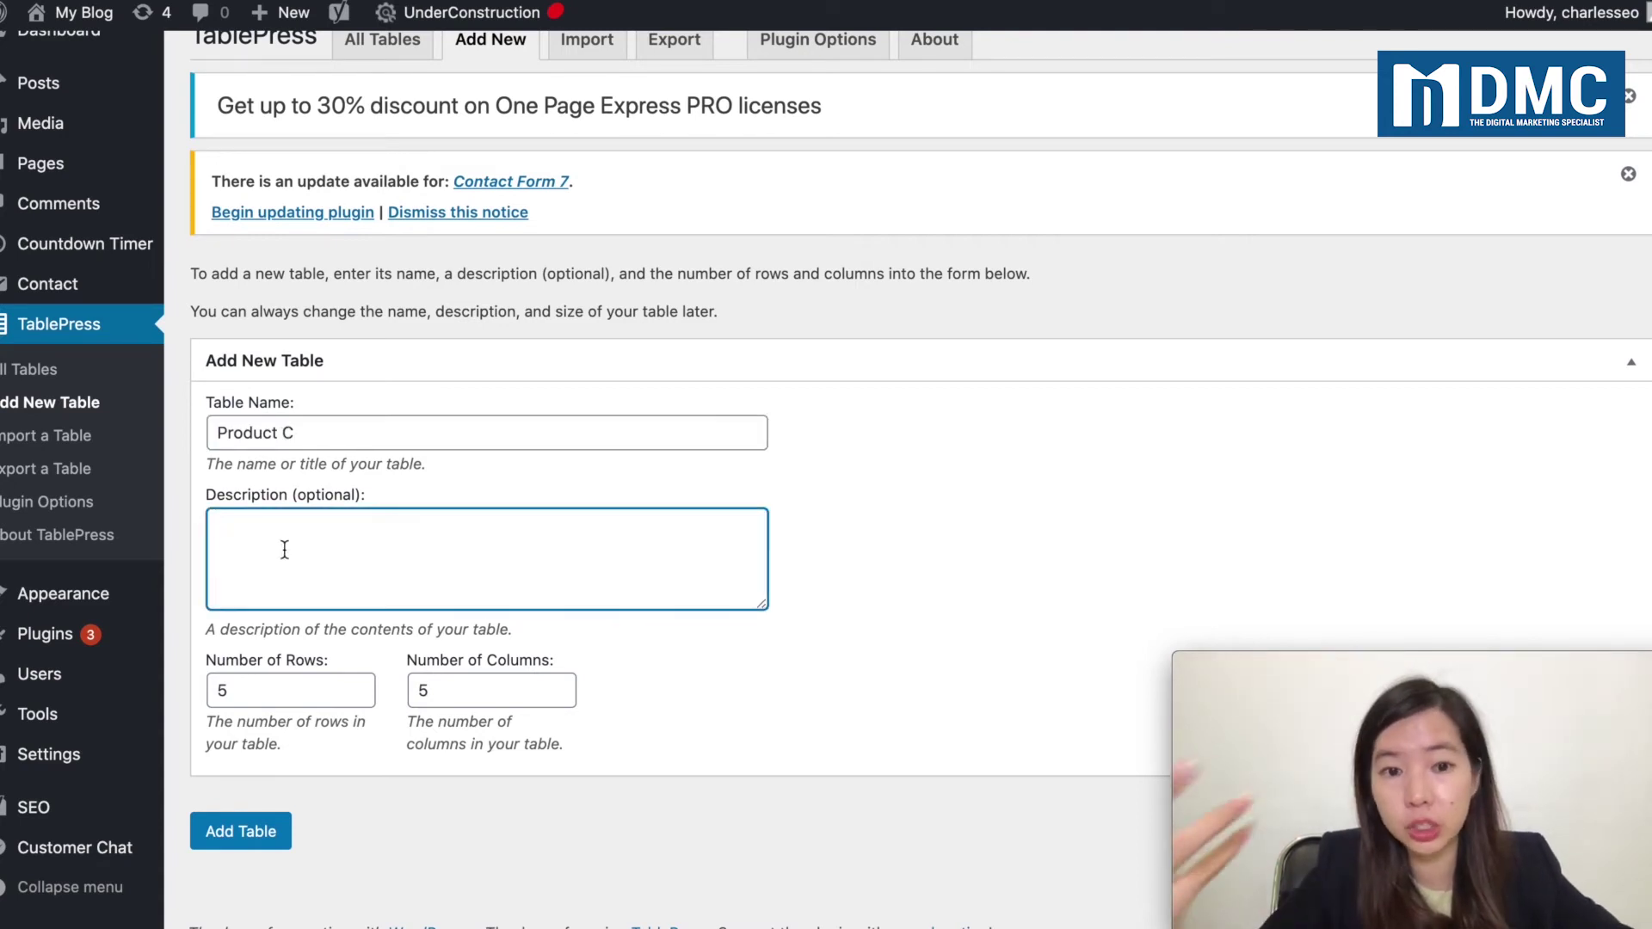
{"action": "left_click", "coordinate": [276, 691]}
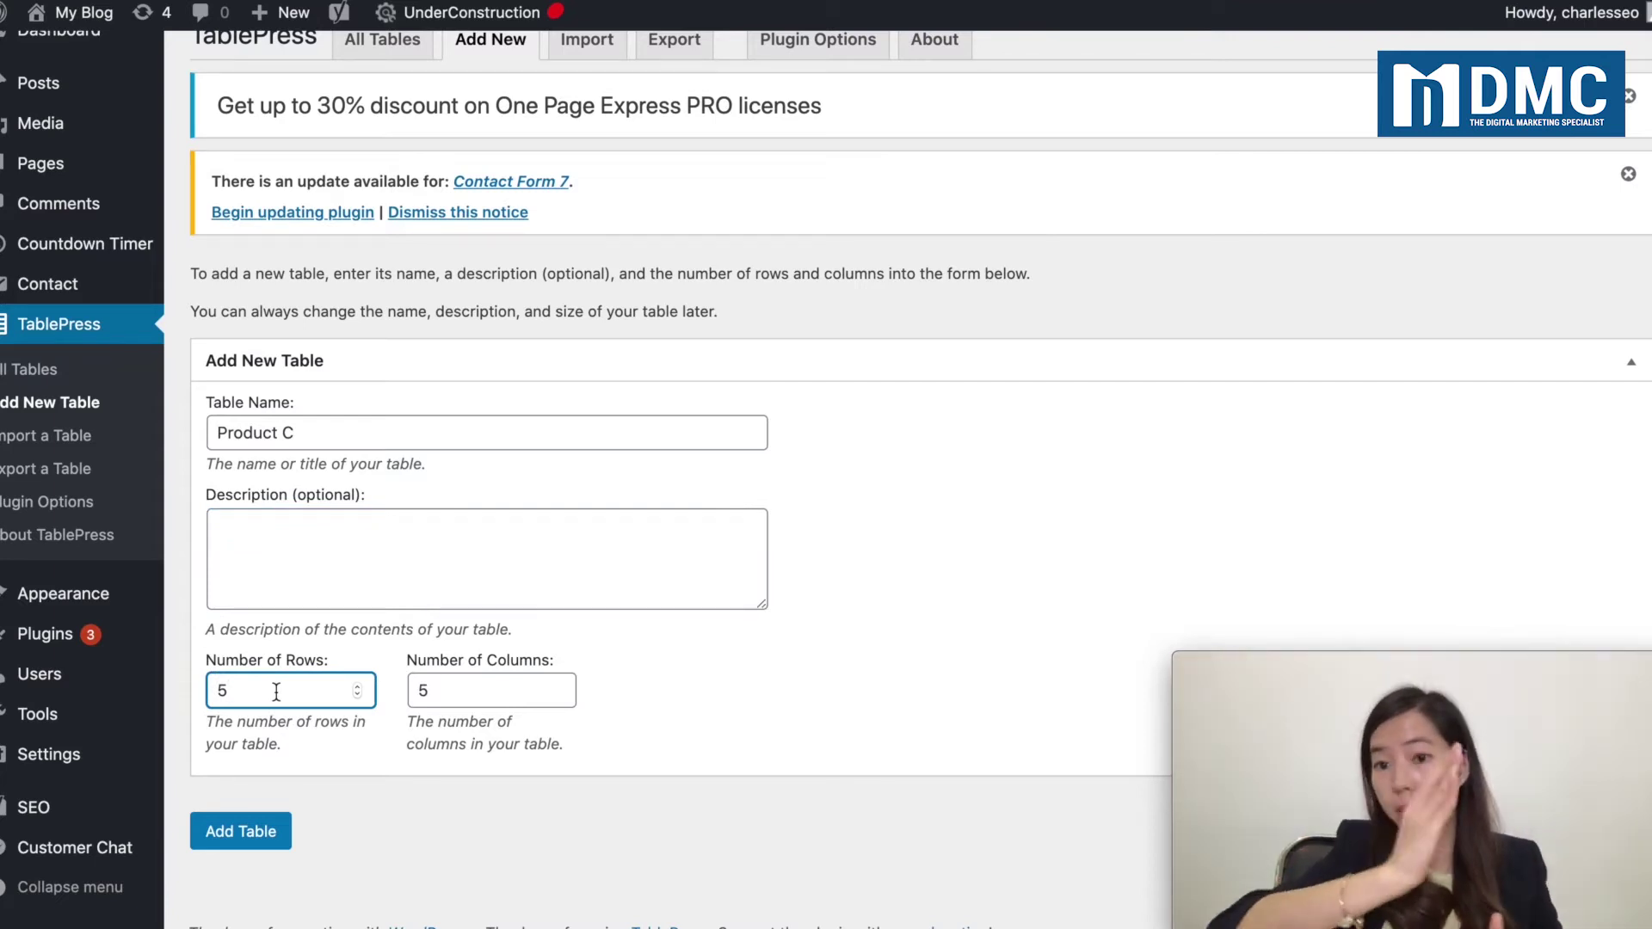
{"action": "key", "text": "Tab"}
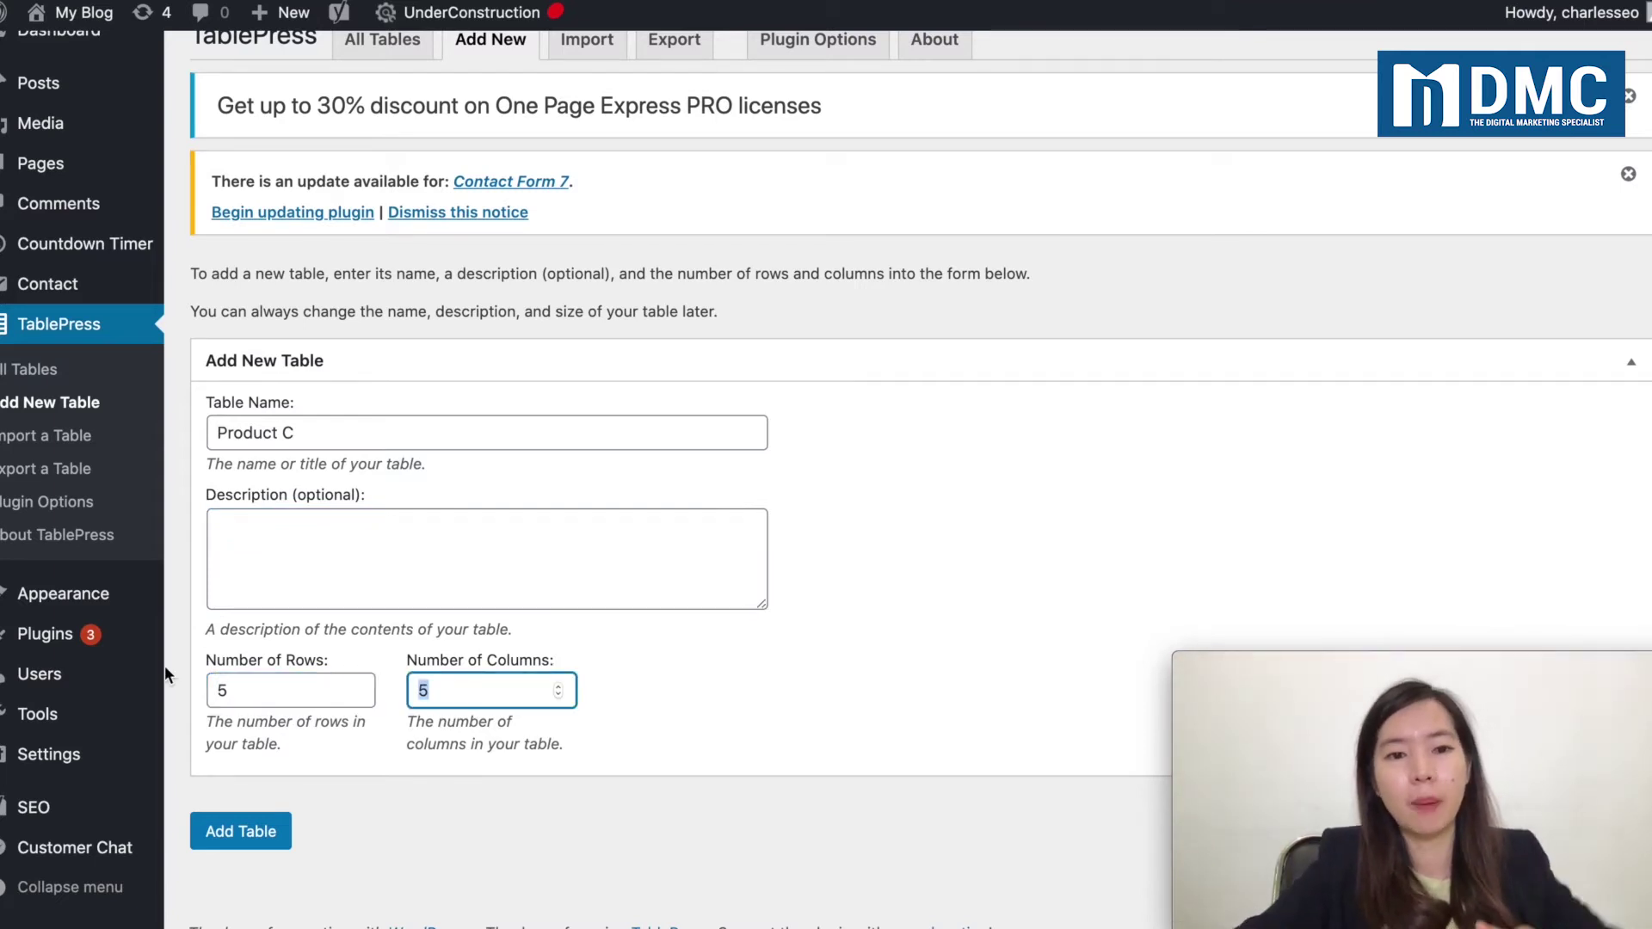
{"action": "type", "text": "3"}
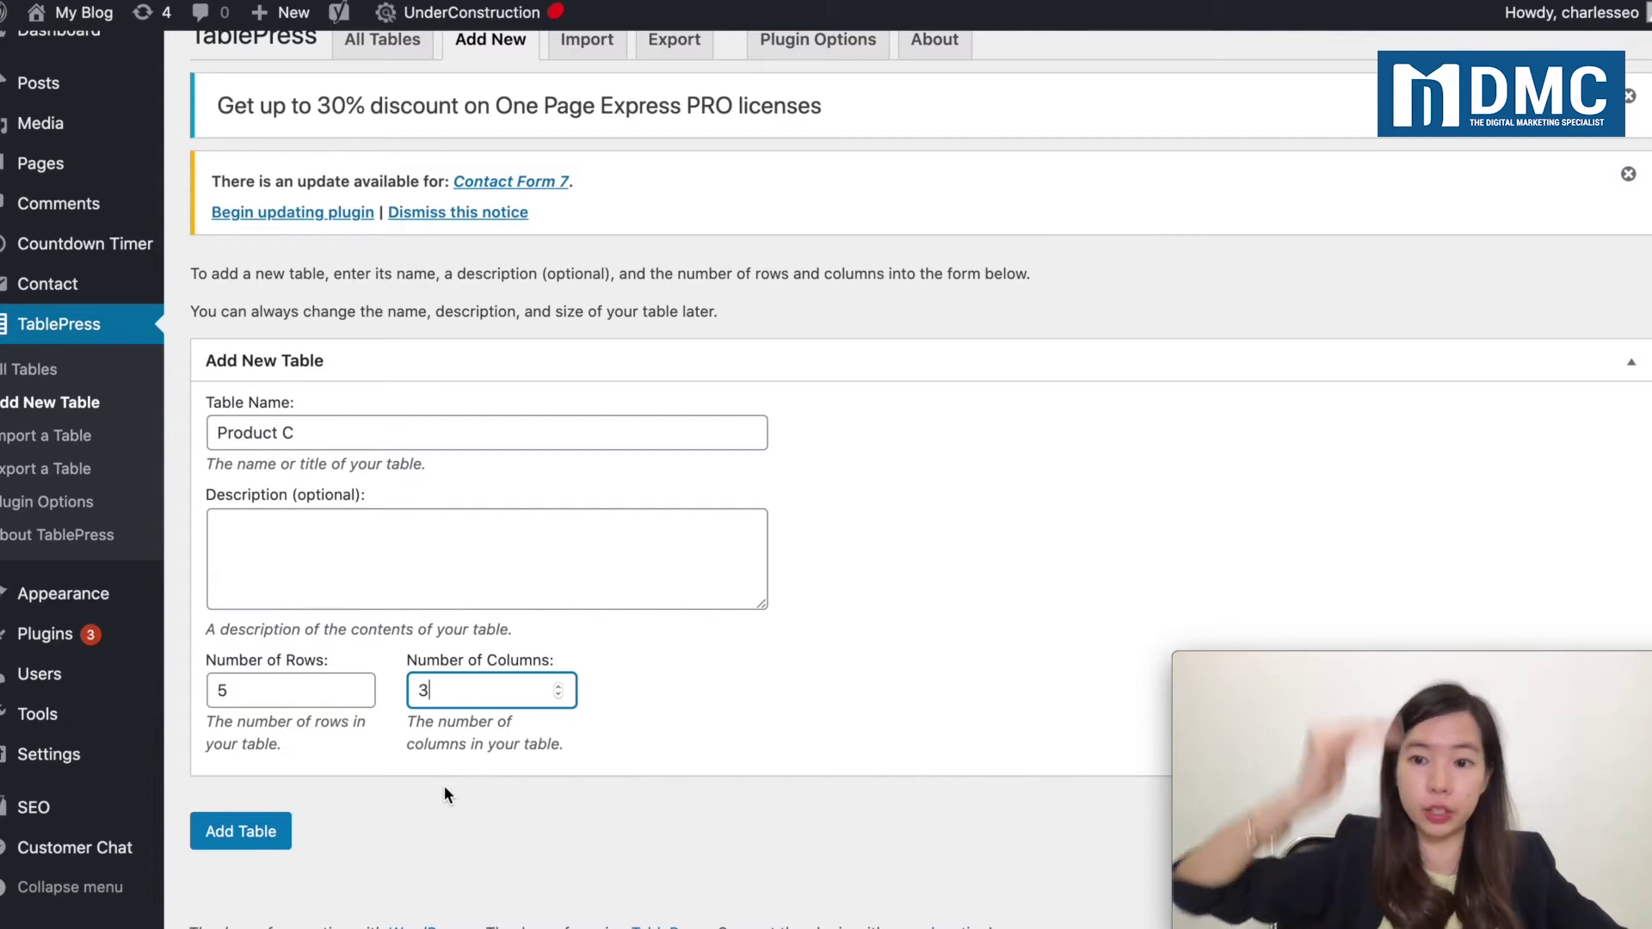
{"action": "left_click", "coordinate": [240, 831]}
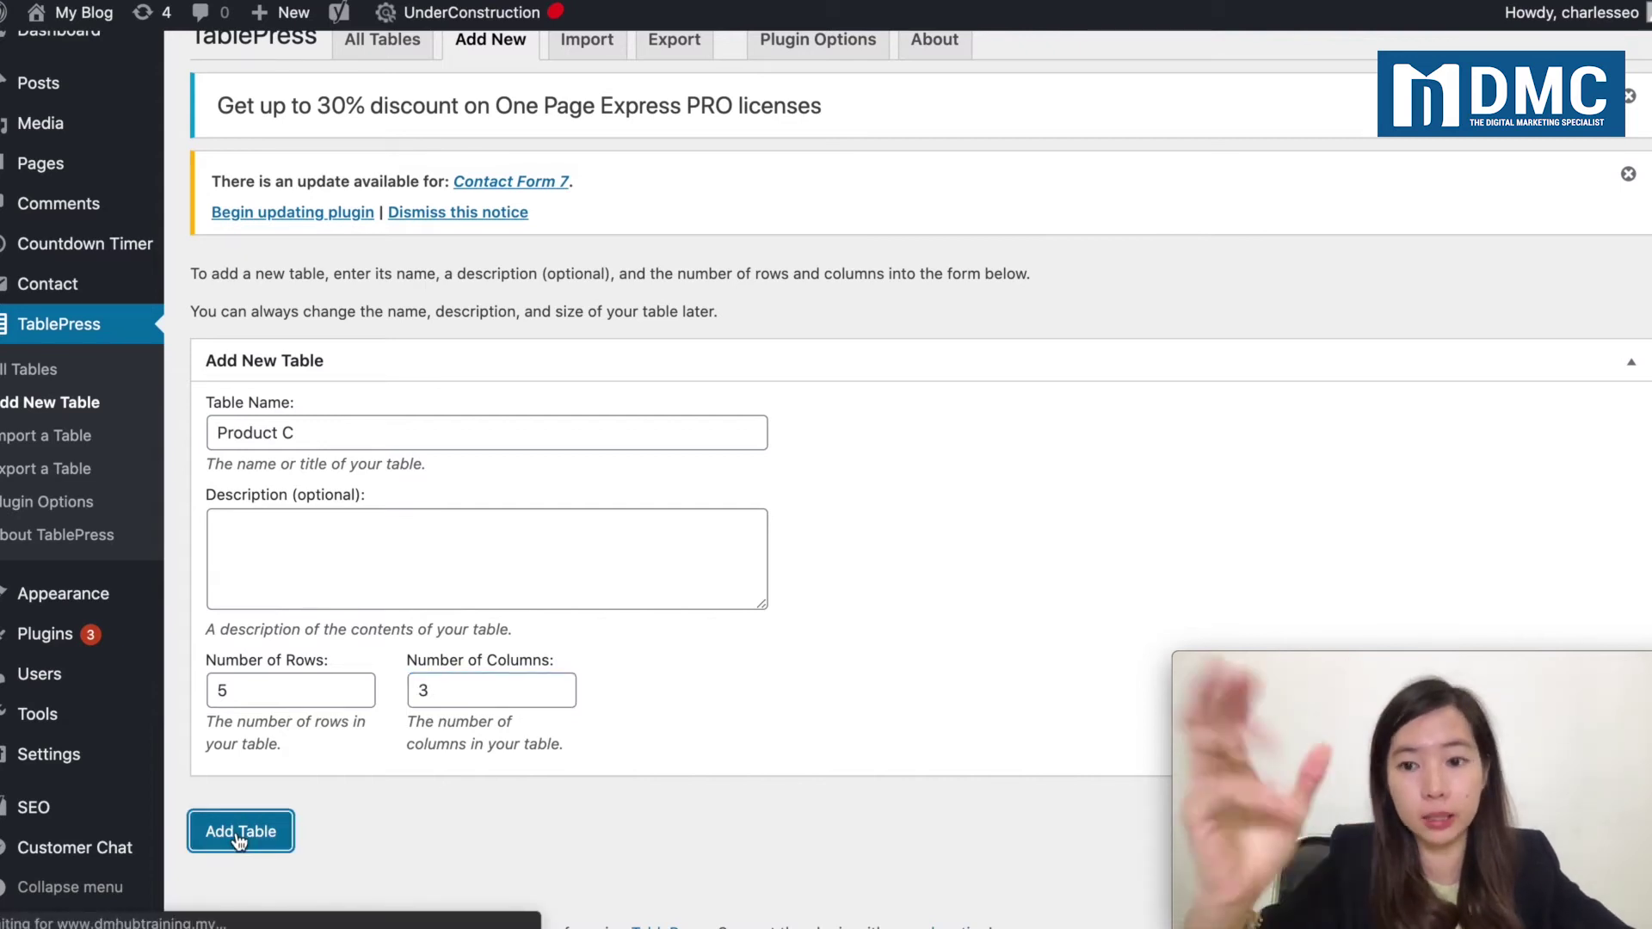
Step: Change the Product C table's ID to productc and select its updated shortcode
{"action": "scroll", "coordinate": [239, 842], "scroll_direction": "down", "scroll_amount": 3}
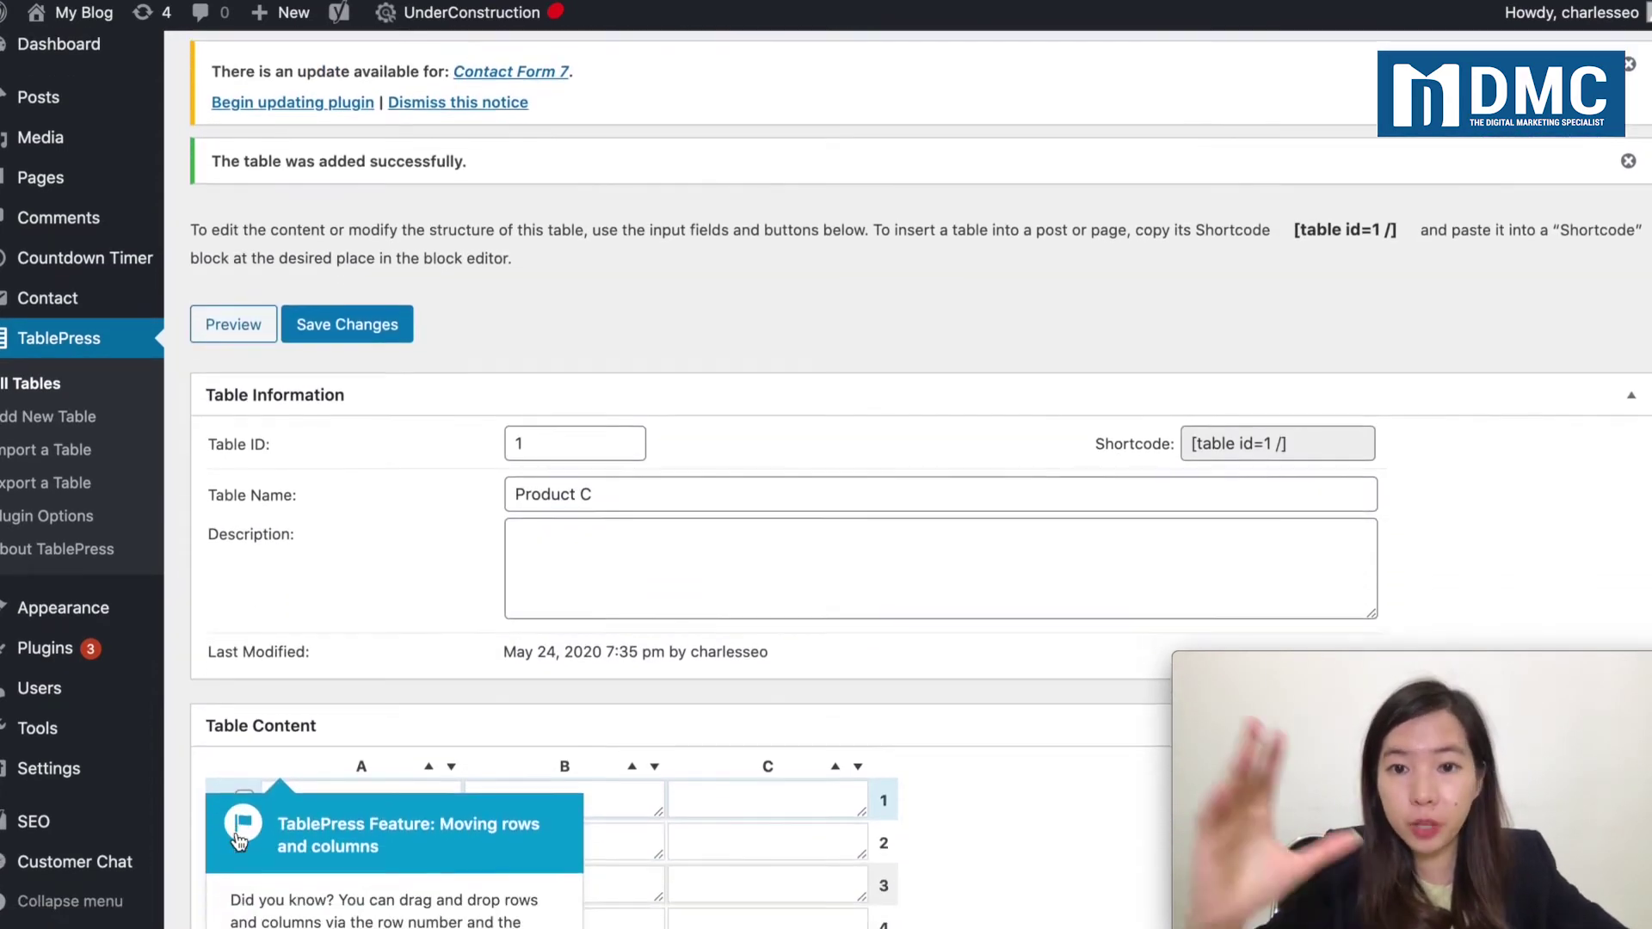
{"action": "scroll", "coordinate": [235, 832], "scroll_direction": "down", "scroll_amount": 1}
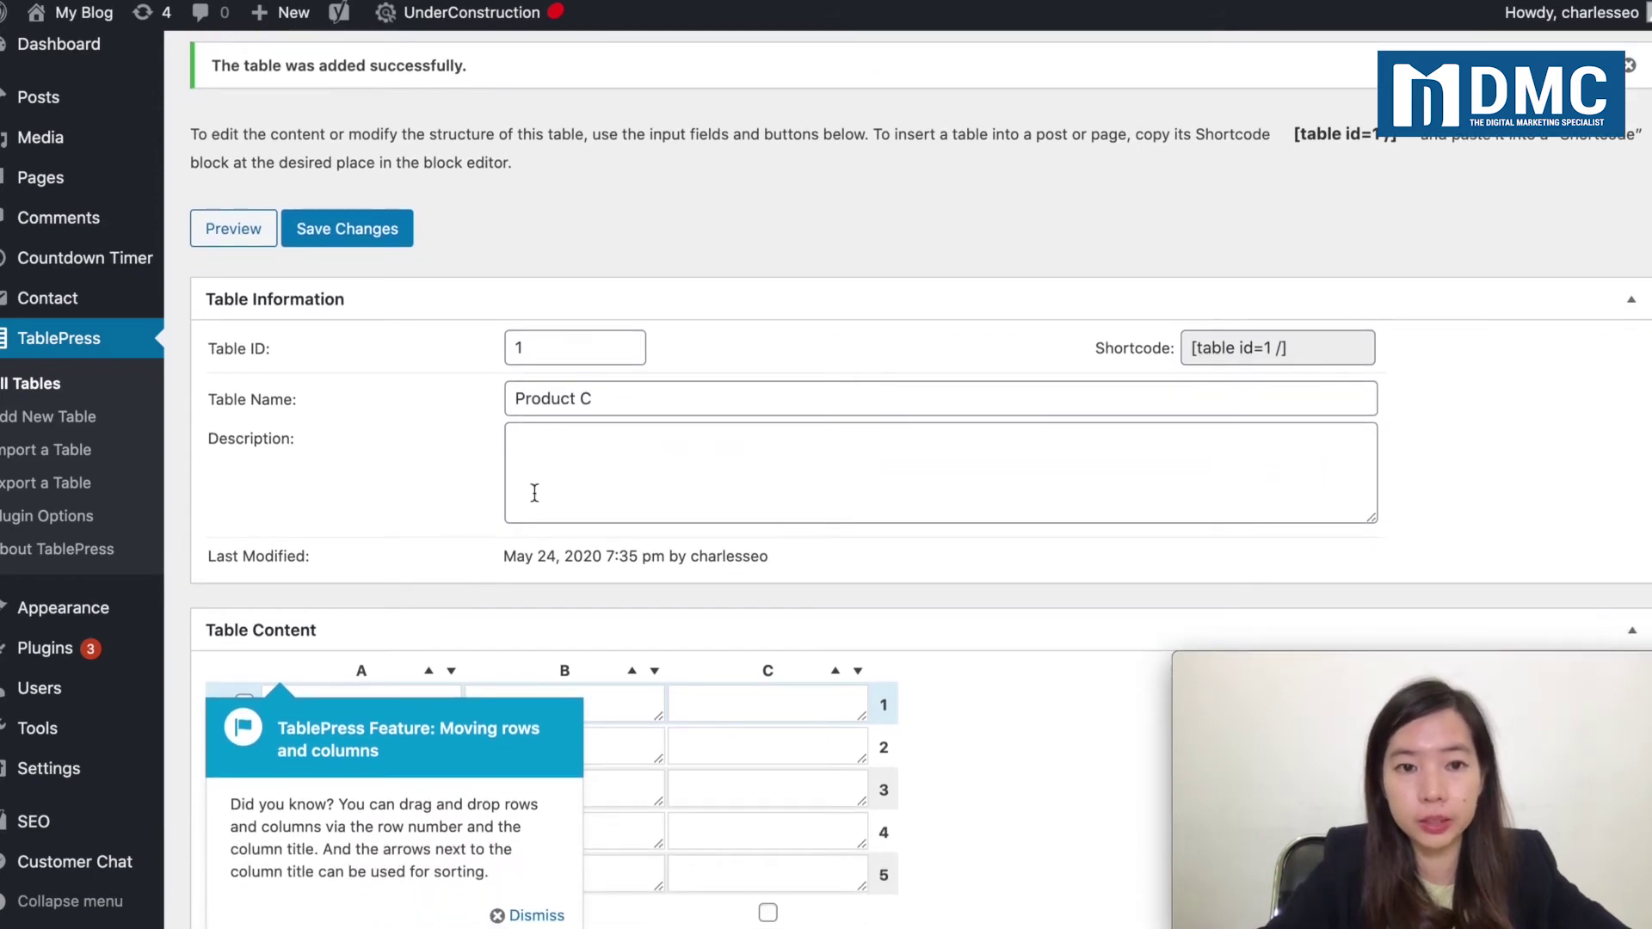
{"action": "double_click", "coordinate": [554, 352]}
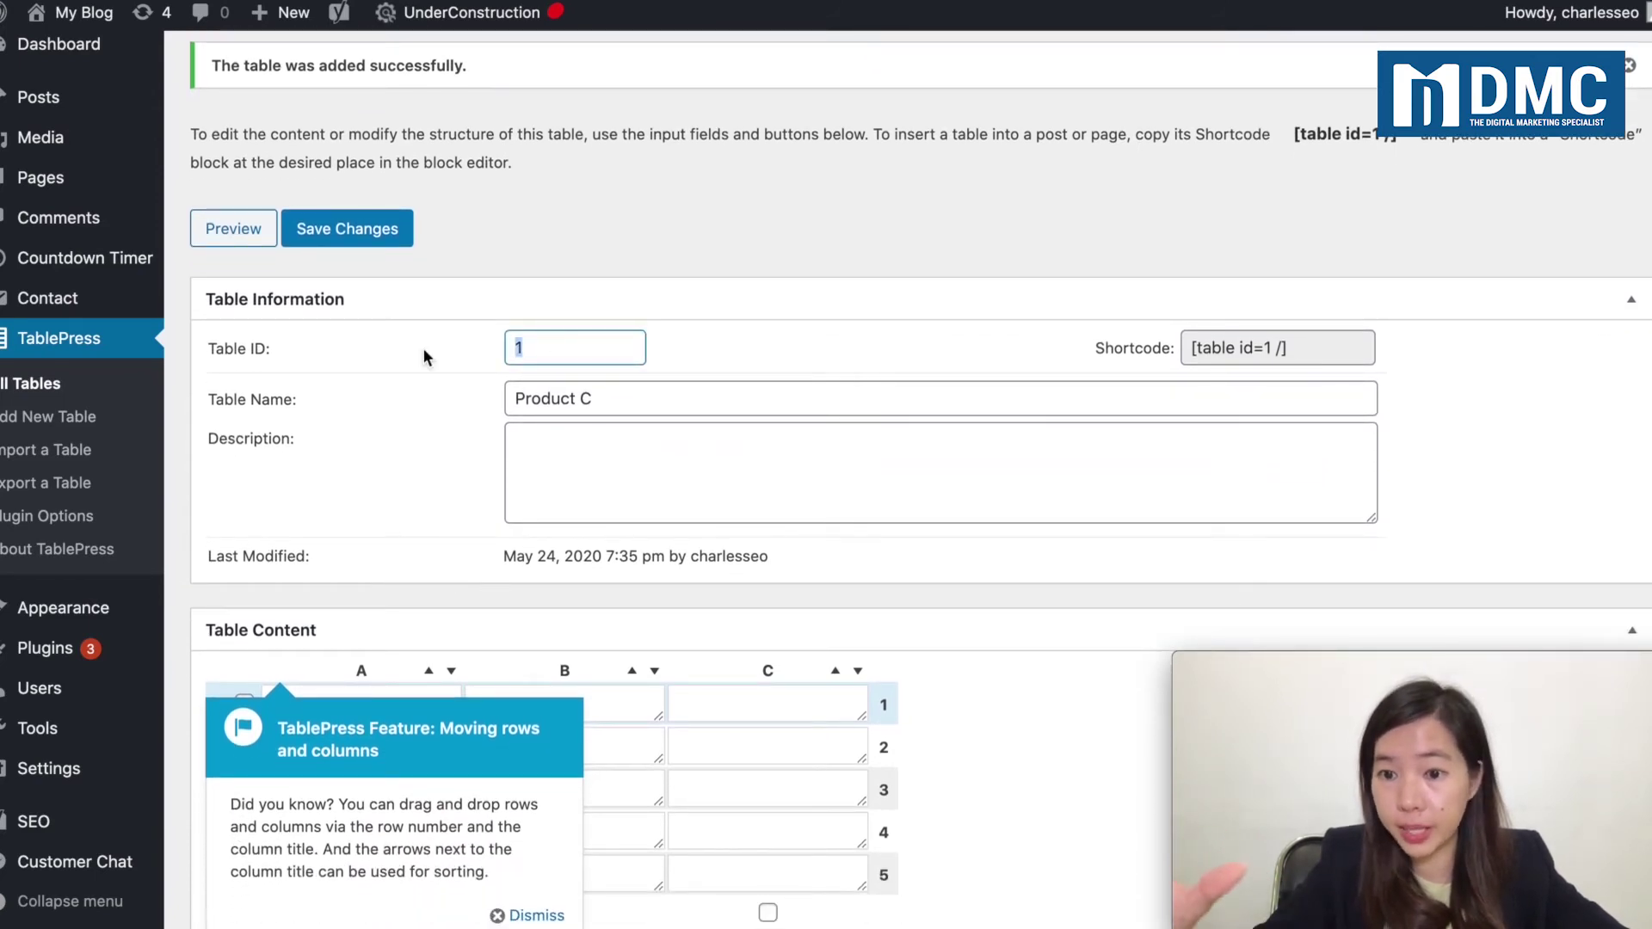
{"action": "left_click_drag", "start_coordinate": [1295, 347], "coordinate": [1180, 346]}
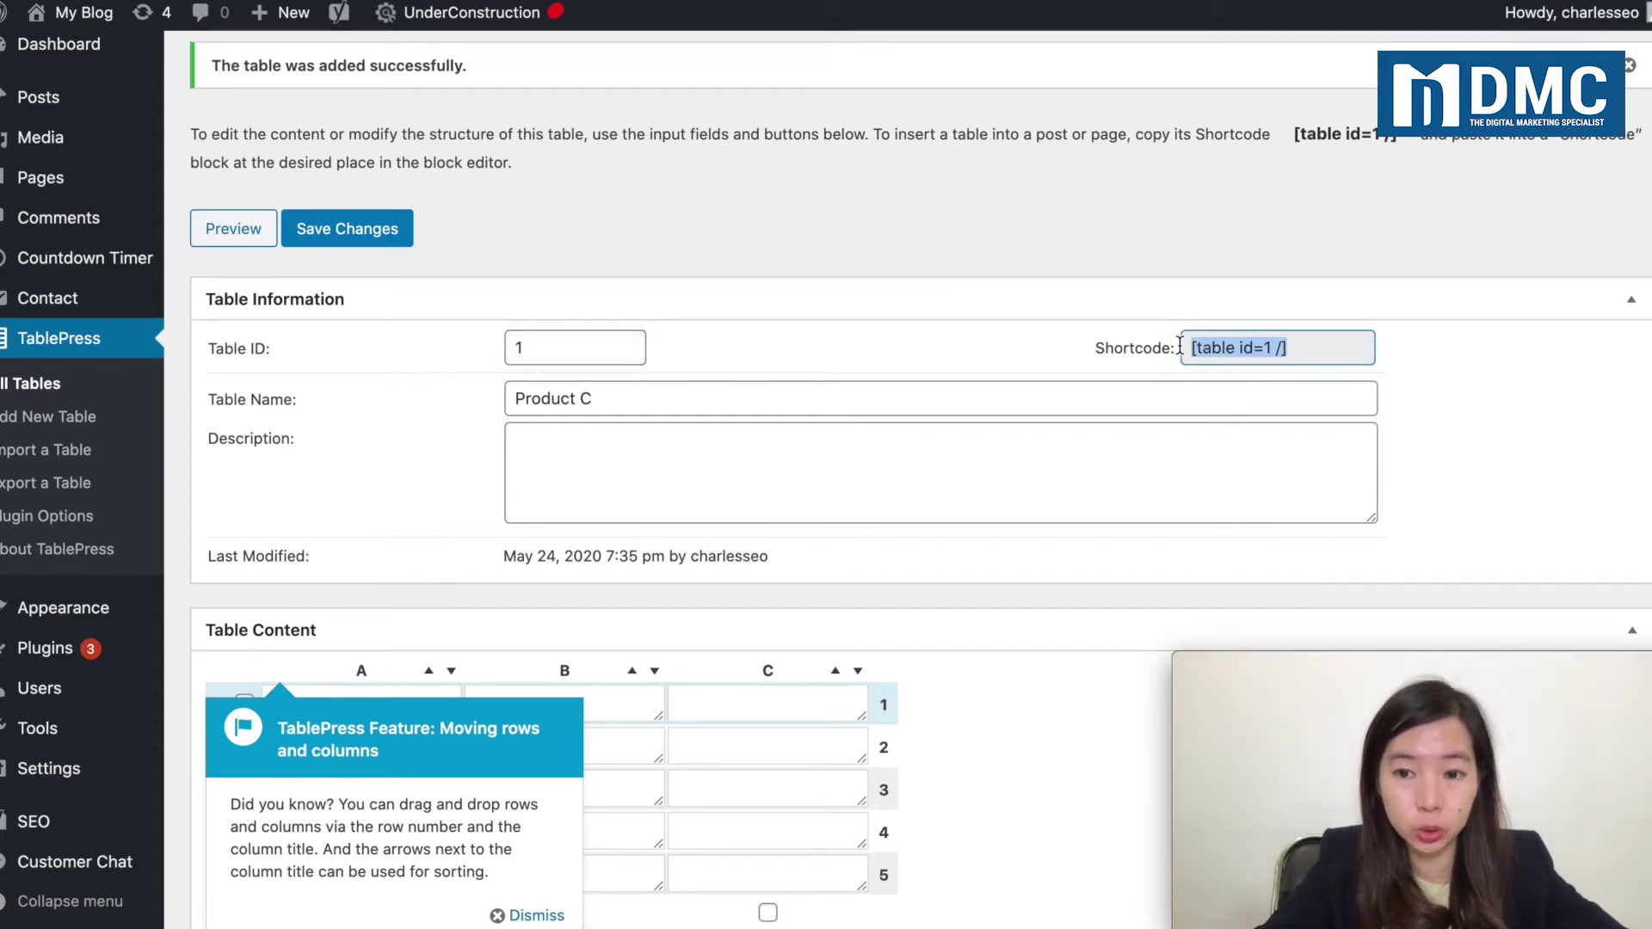
{"action": "left_click", "coordinate": [572, 353]}
{"action": "key", "text": "BackSpace"}
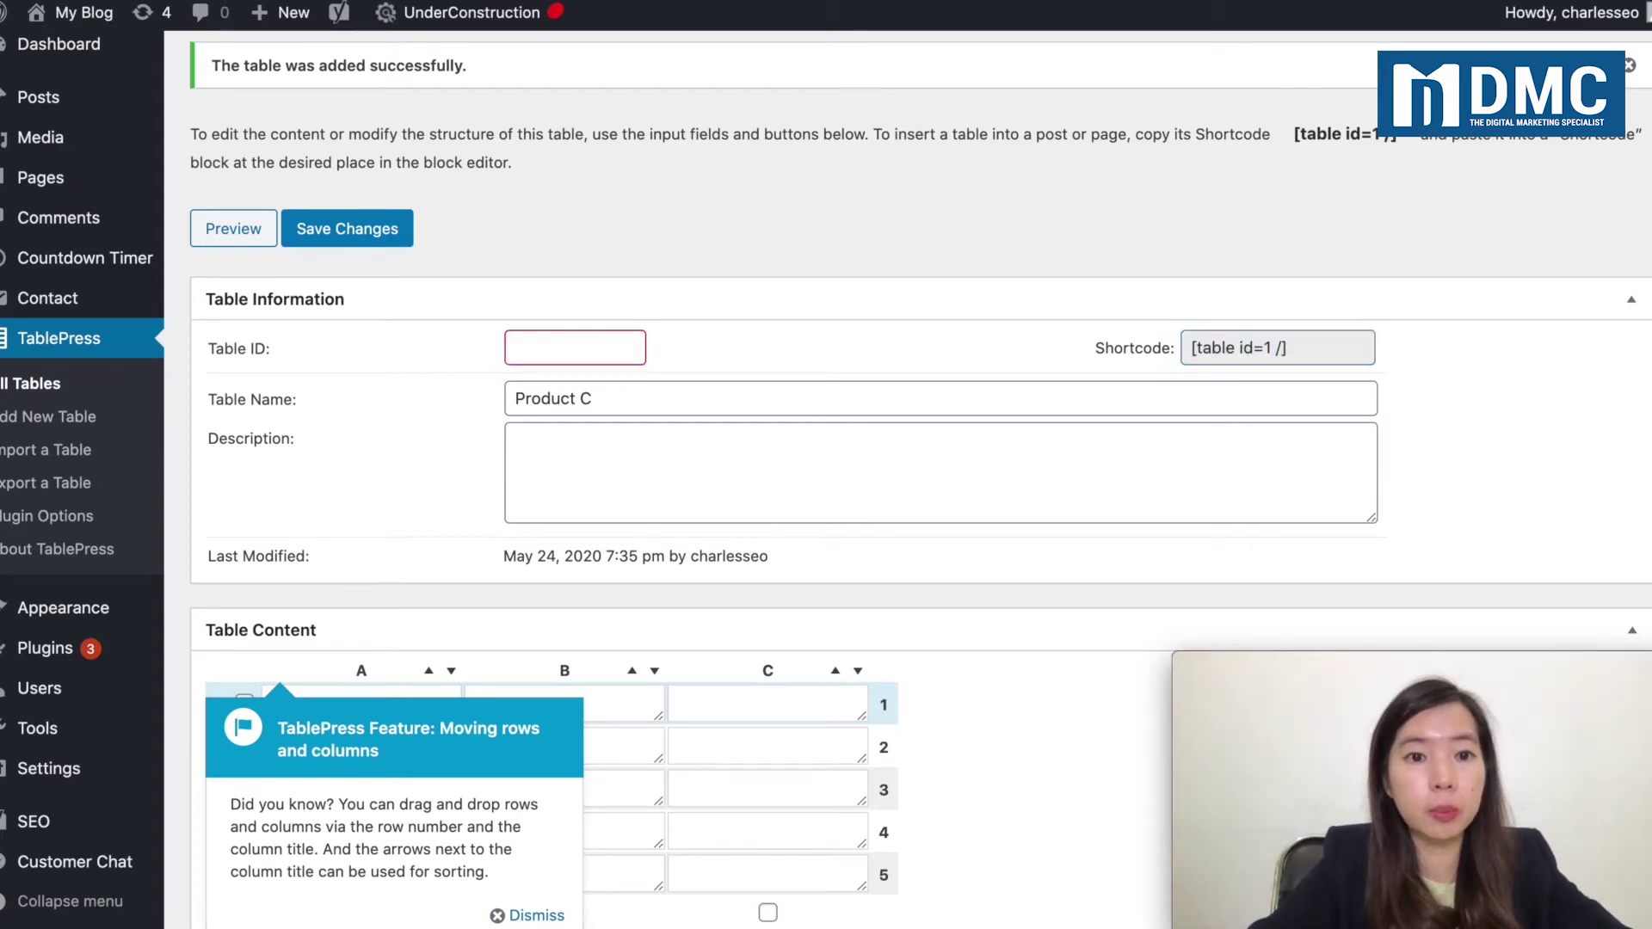
{"action": "type", "text": "pr"}
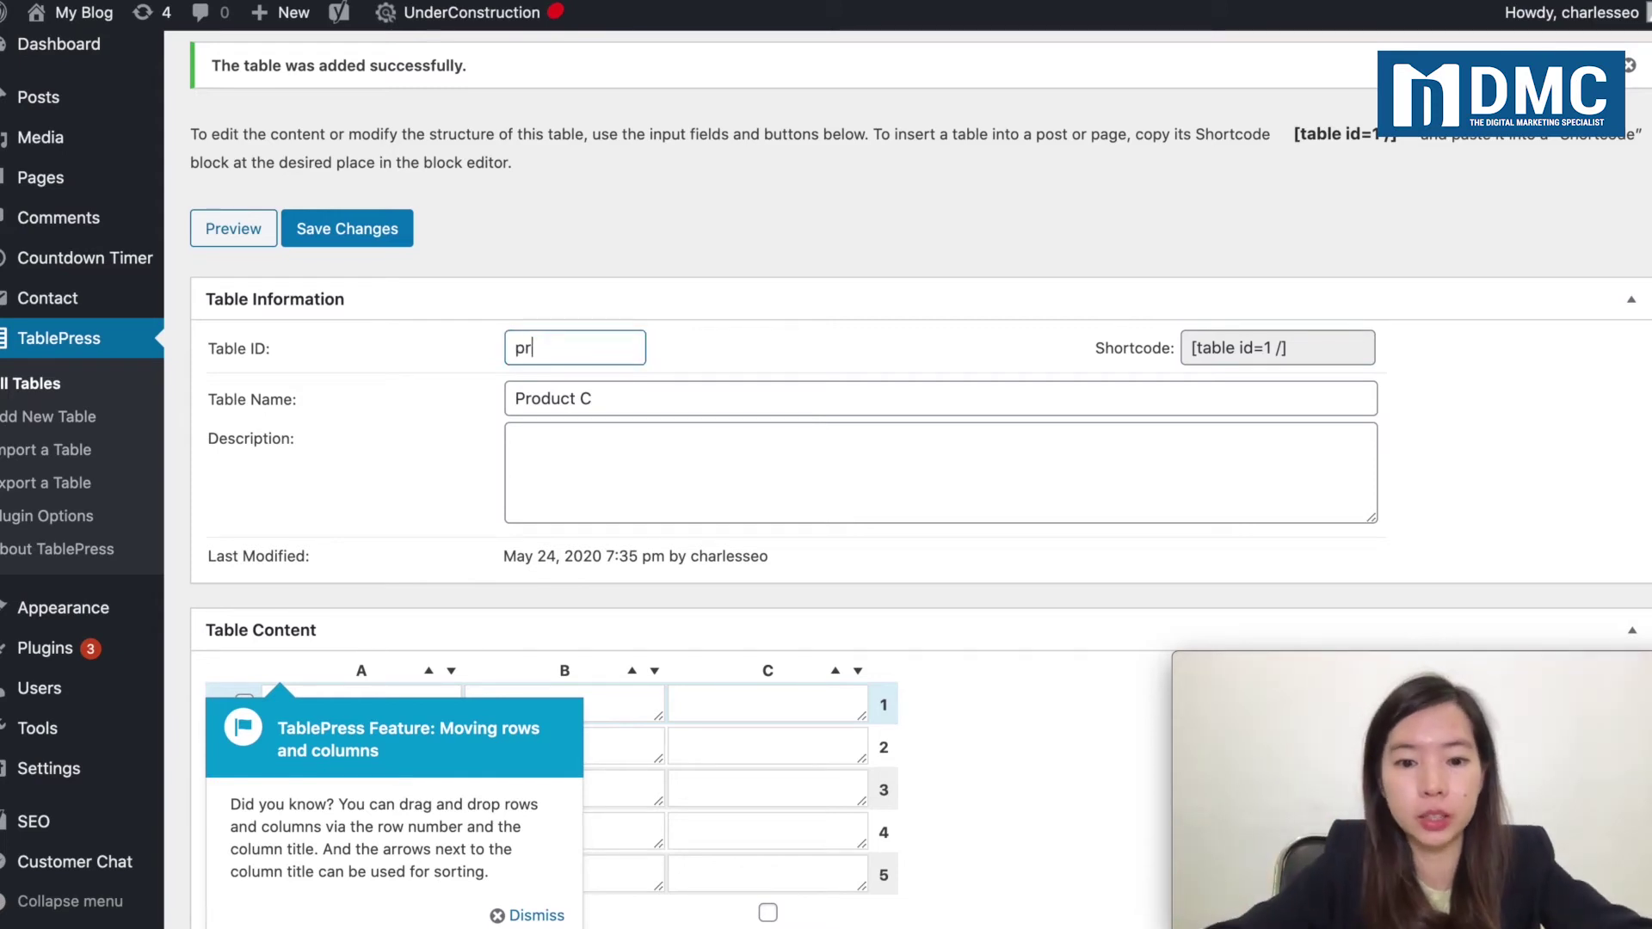
{"action": "type", "text": "oductc"}
{"action": "left_click", "coordinate": [715, 363]}
{"action": "left_click", "coordinate": [1013, 151]}
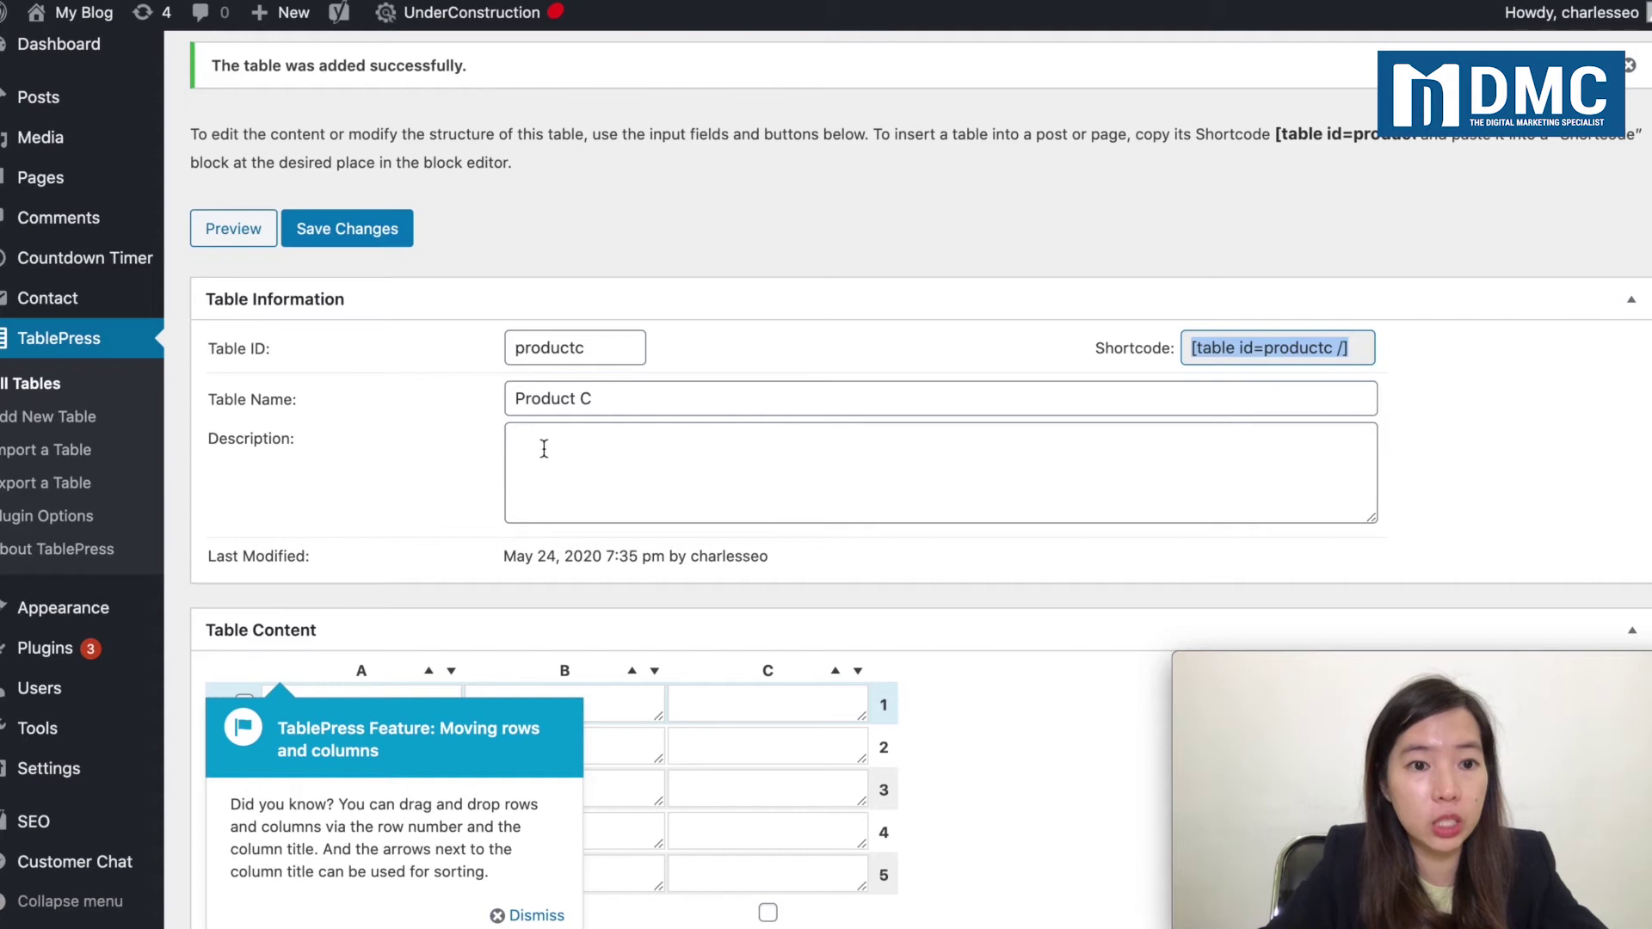
Step: Dismiss the feature tip and fill the first row of the table content with the headers Name, Color and Remarks
{"action": "scroll", "coordinate": [561, 443], "scroll_direction": "down", "scroll_amount": 4}
{"action": "left_click", "coordinate": [516, 739]}
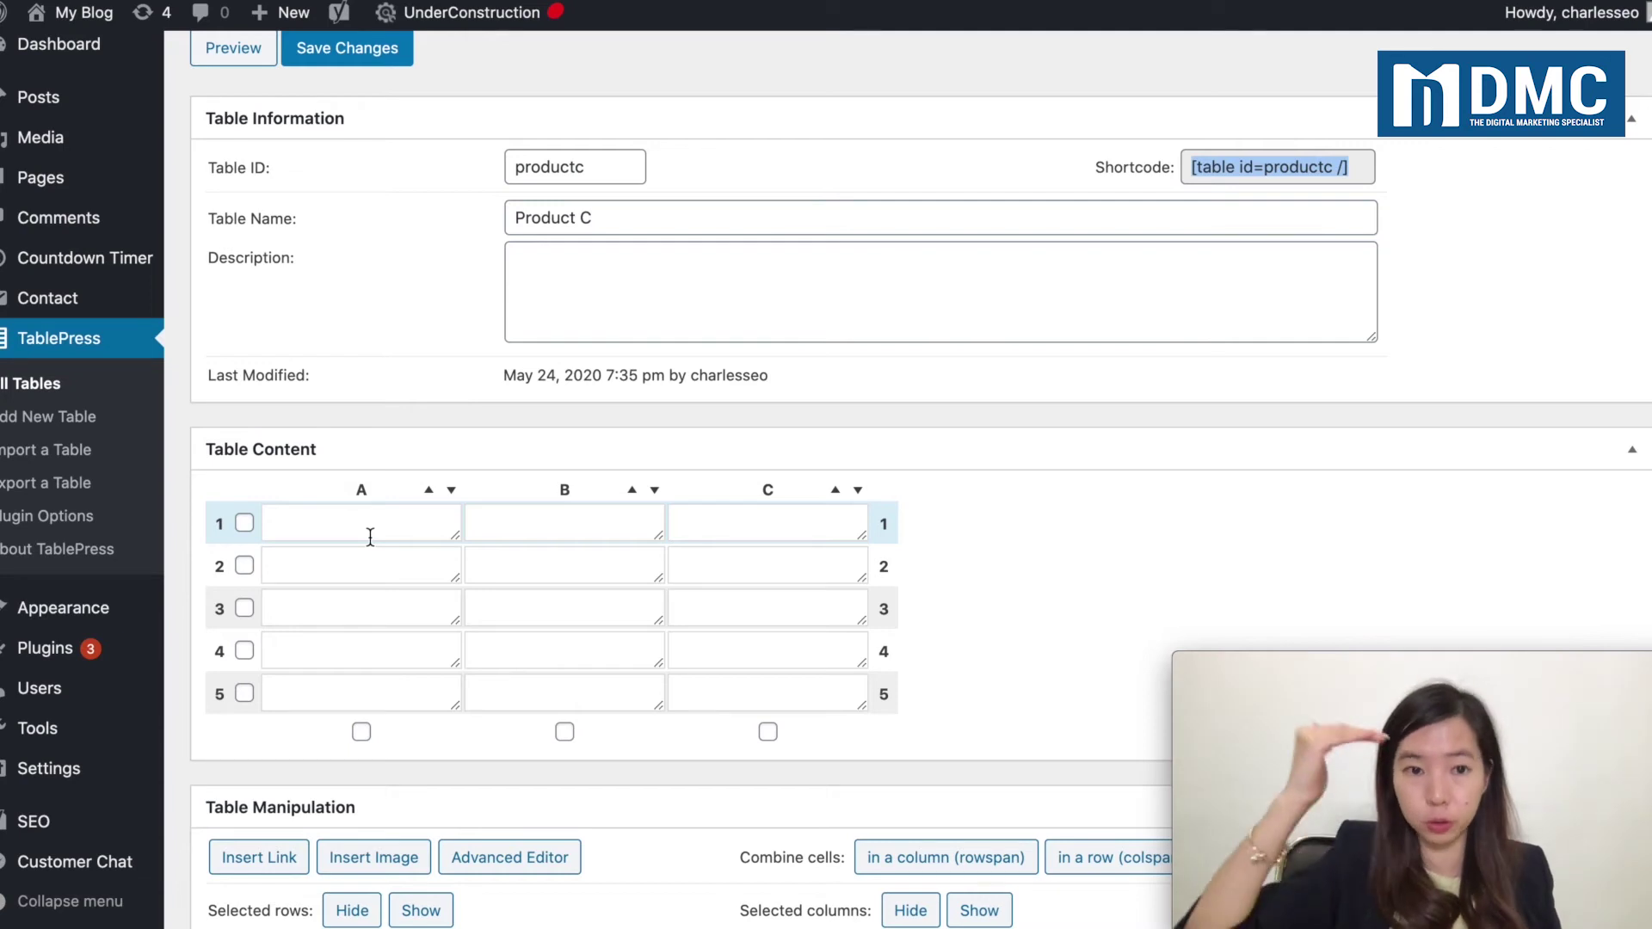
{"action": "scroll", "coordinate": [335, 546], "scroll_direction": "down", "scroll_amount": 1}
{"action": "scroll", "coordinate": [335, 546], "scroll_direction": "down", "scroll_amount": 1}
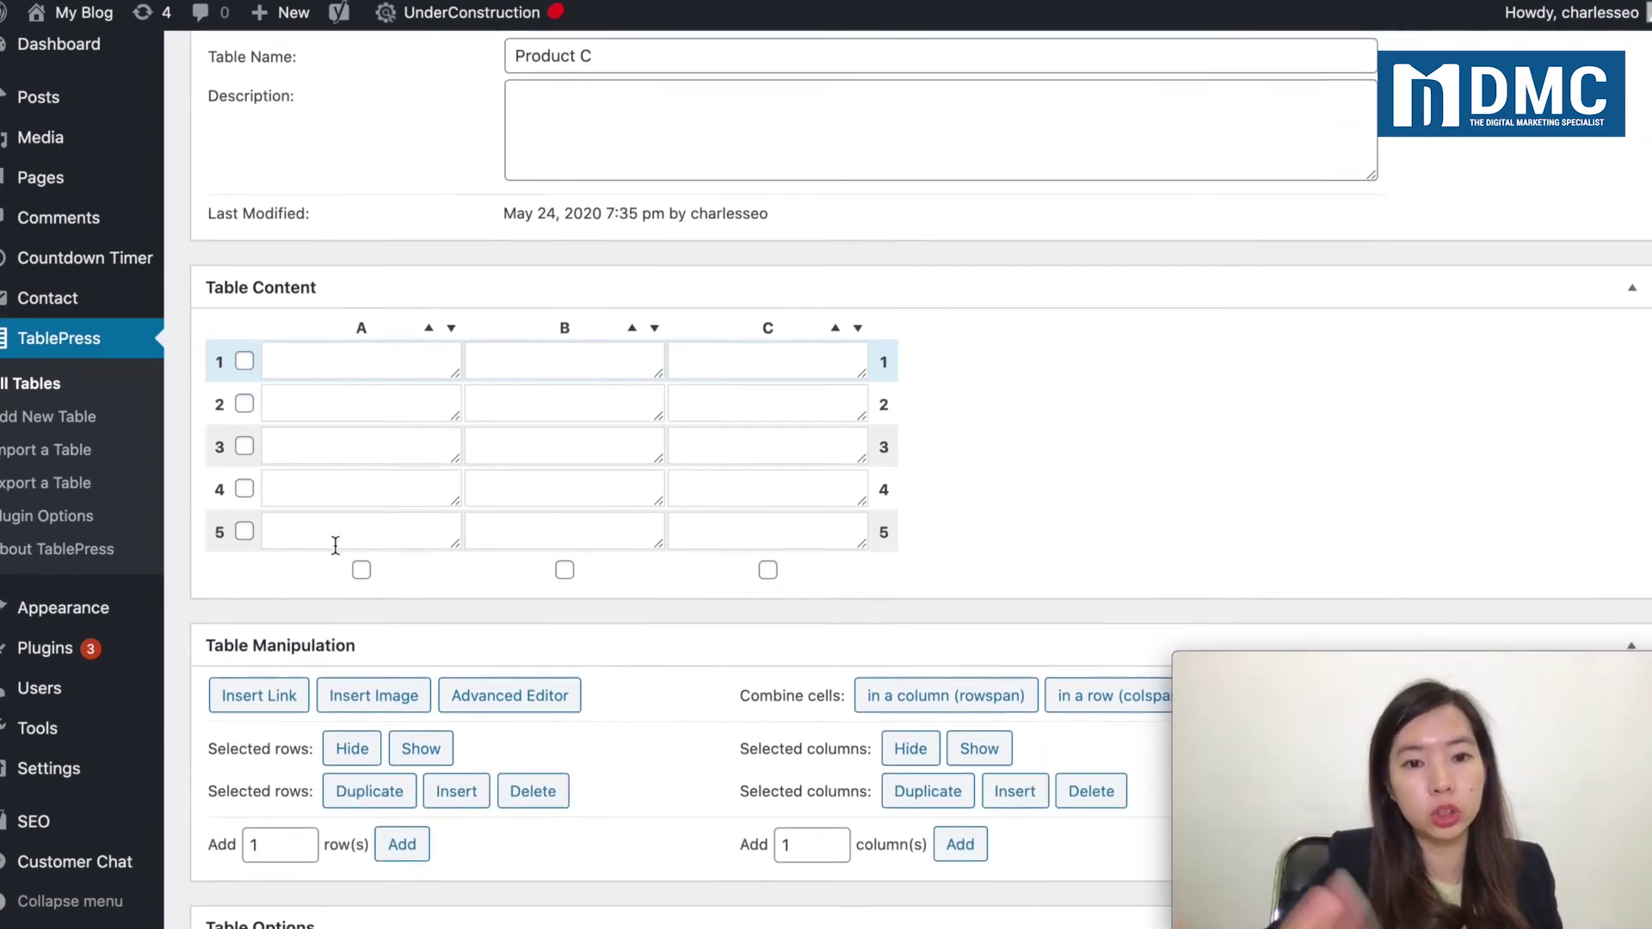
{"action": "left_click", "coordinate": [318, 367]}
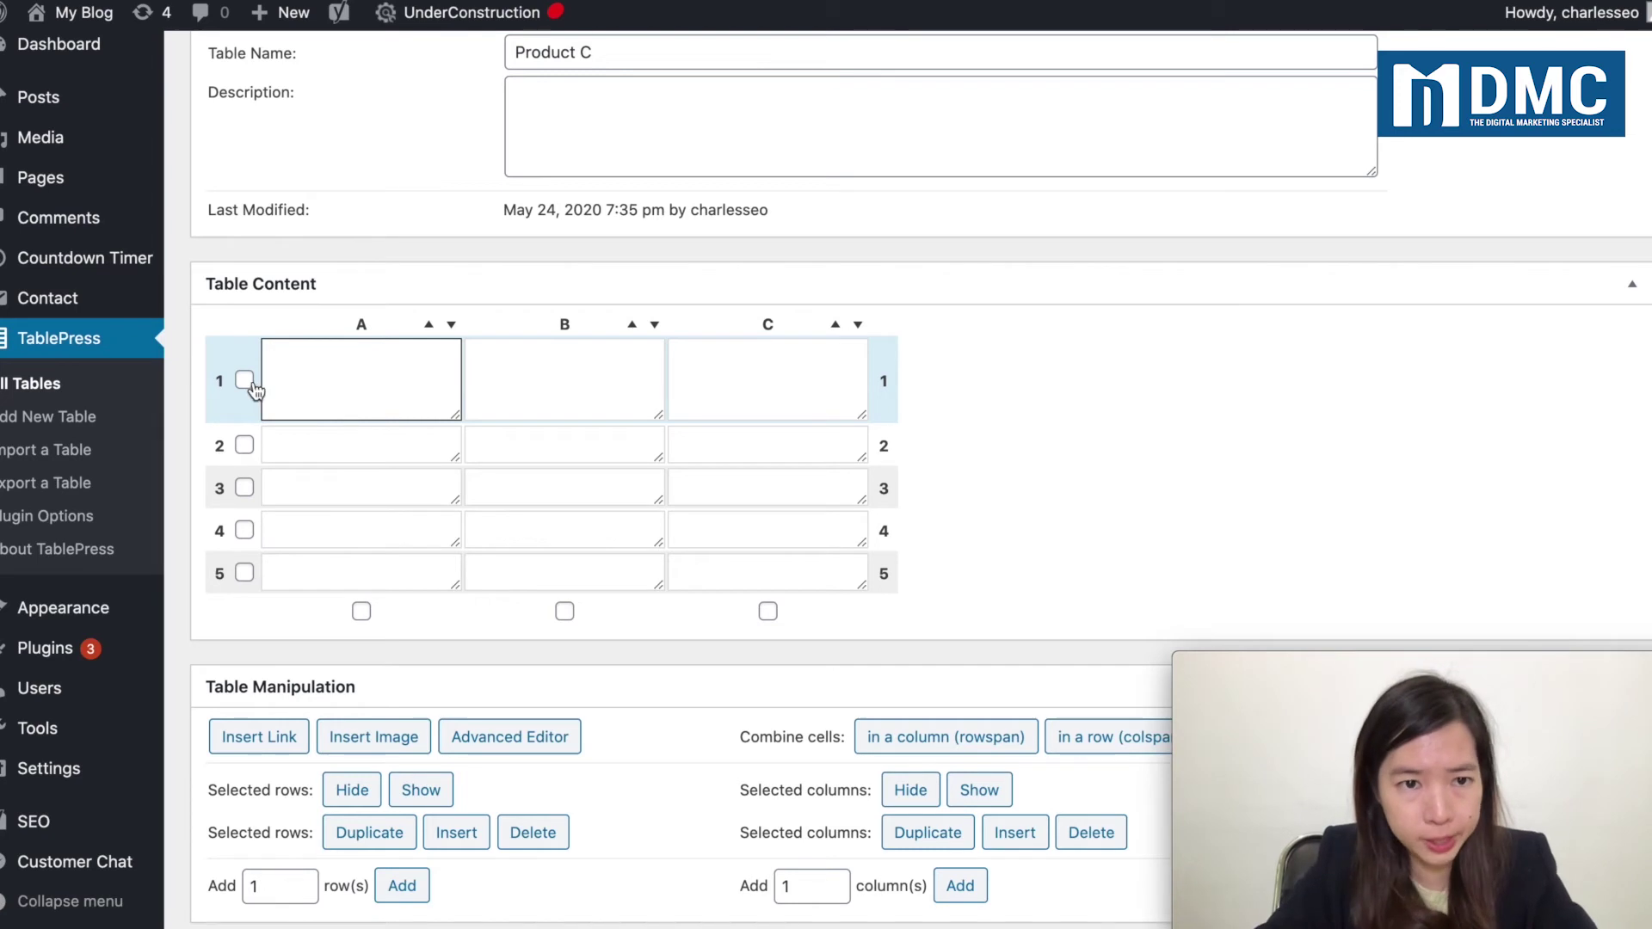
{"action": "type", "text": "Name"}
{"action": "key", "text": "Tab"}
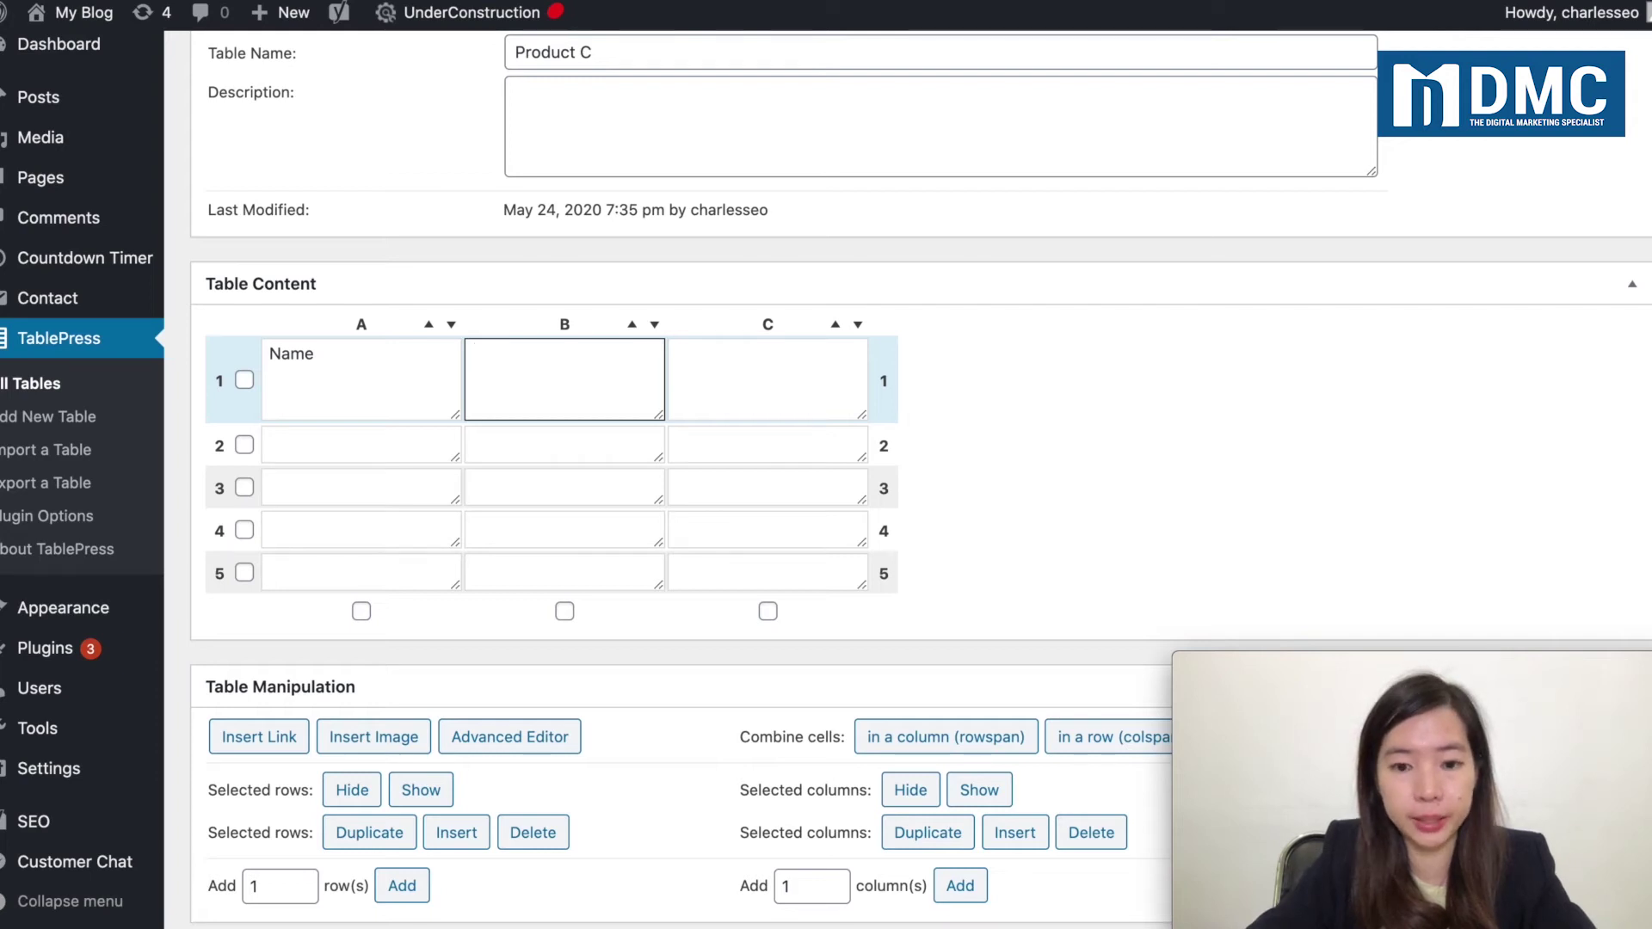
{"action": "type", "text": "Color"}
{"action": "key", "text": "Tab"}
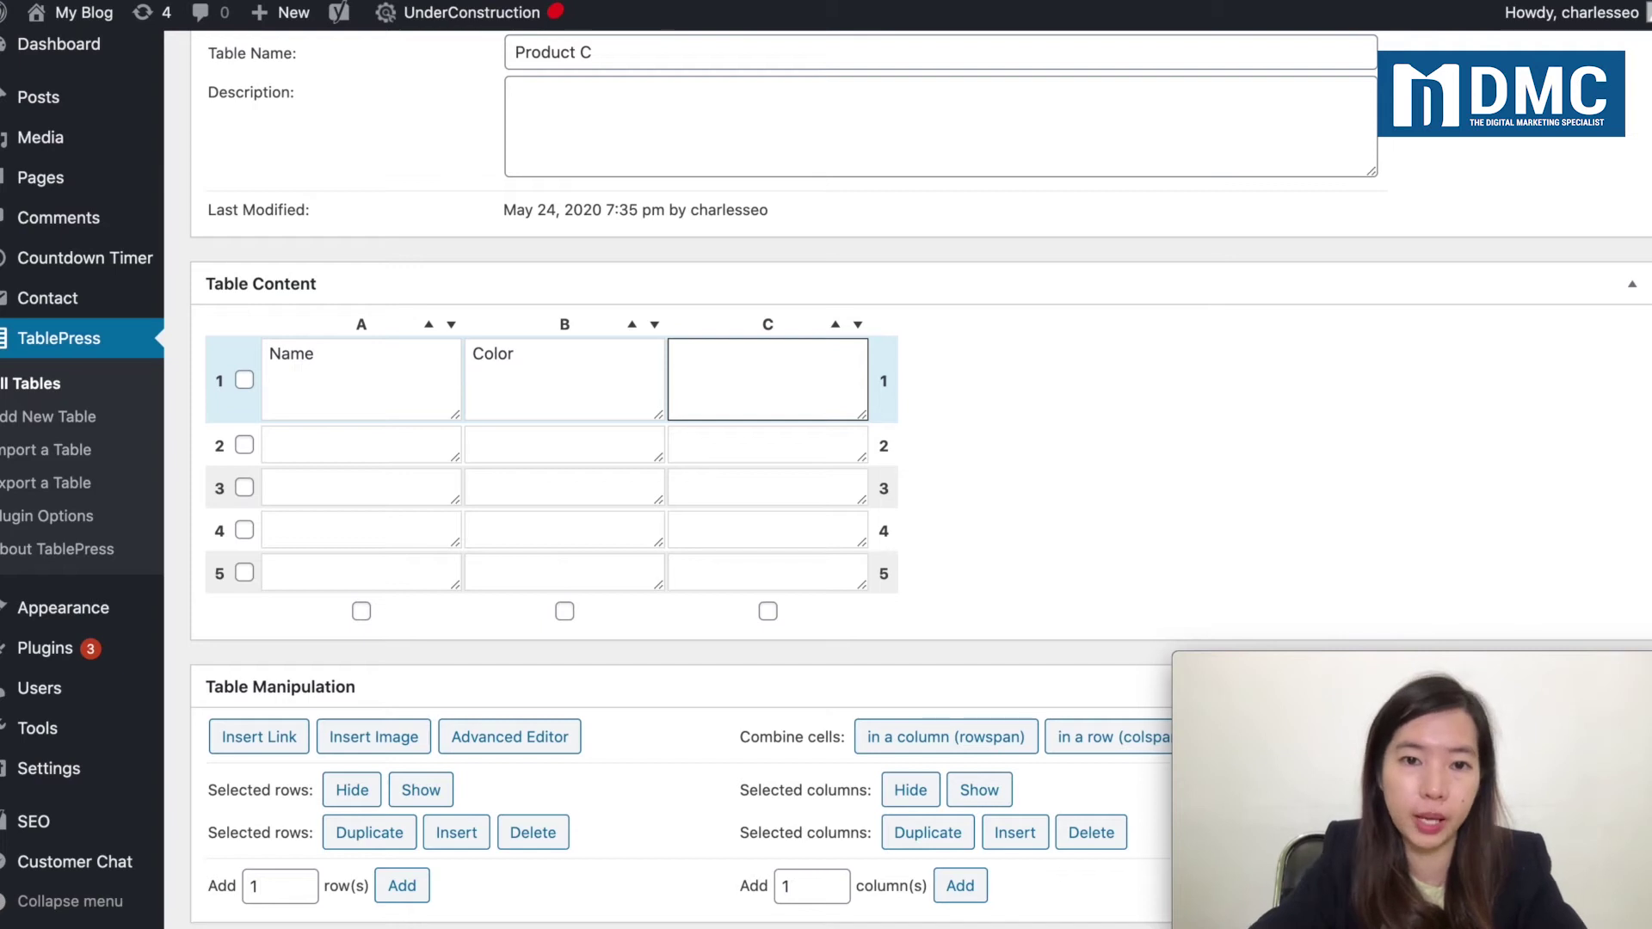
{"action": "type", "text": "Rea"}
{"action": "type", "text": "marks"}
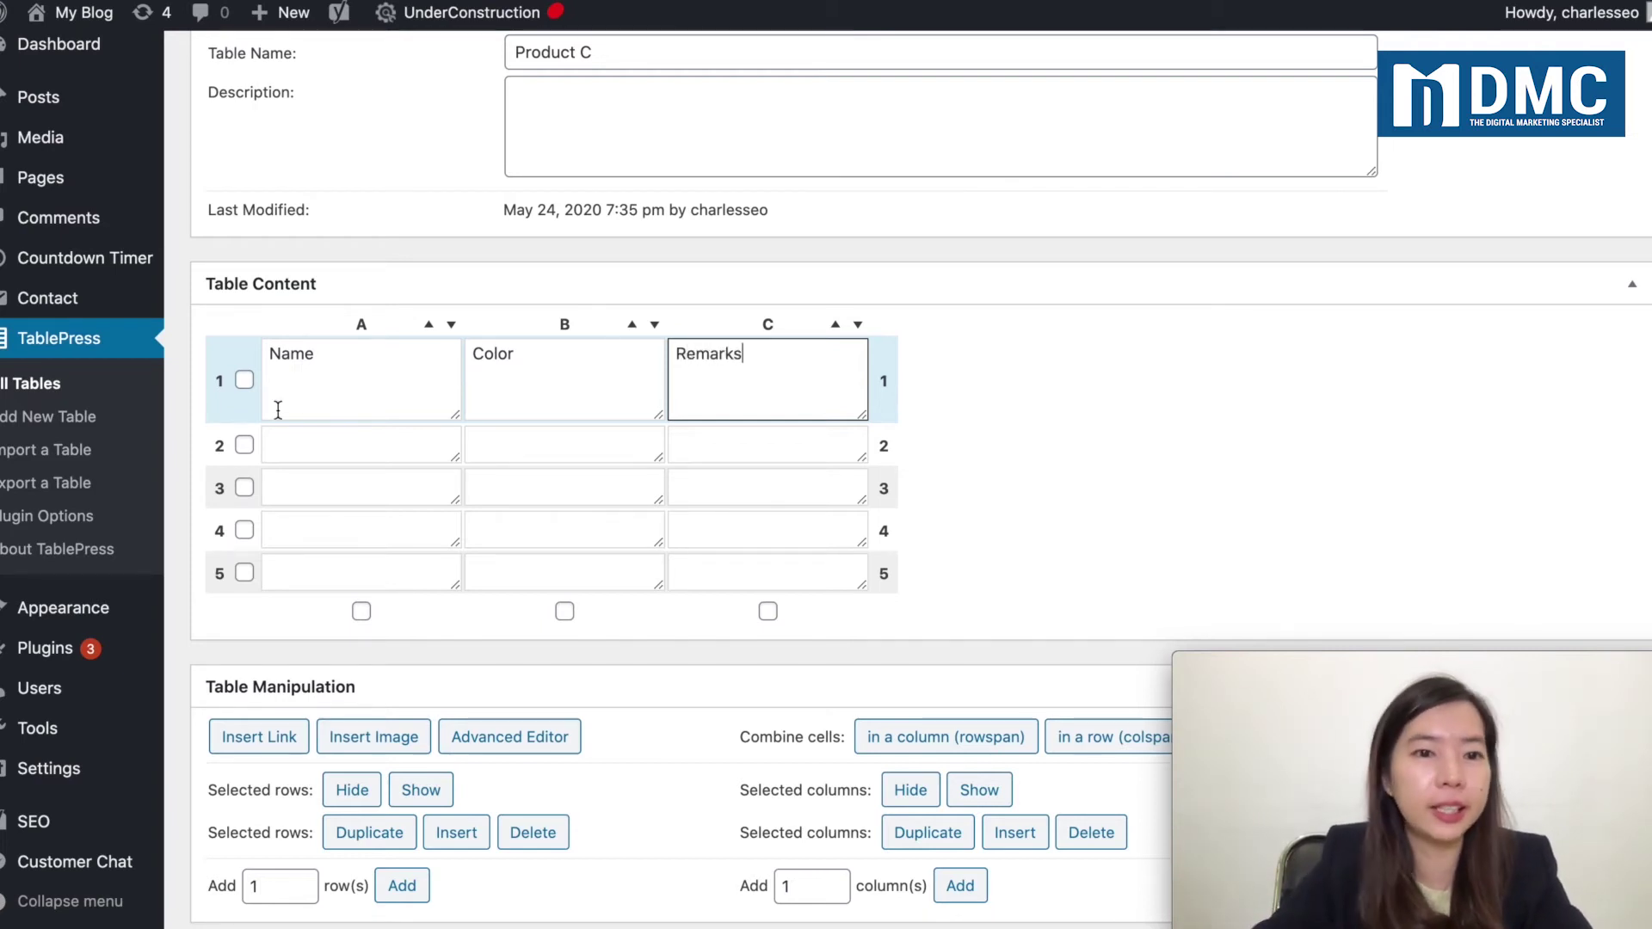
Step: Fill rows 2 to 5 of the Name column with four people's first names
{"action": "left_click", "coordinate": [307, 434]}
{"action": "type", "text": "Zerv"}
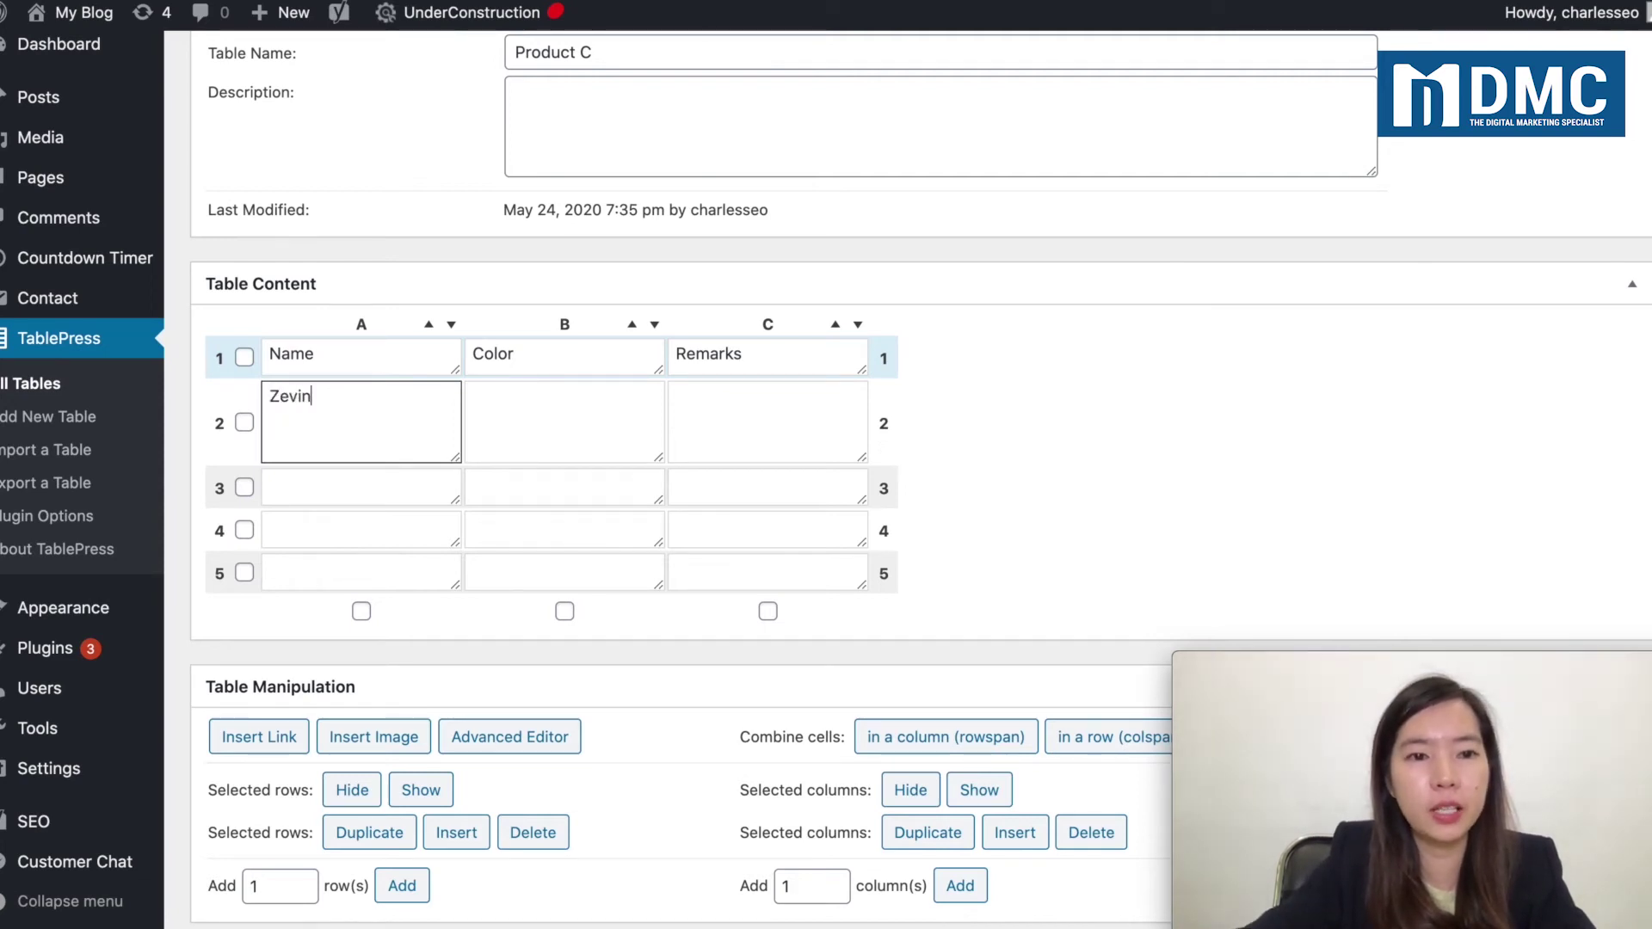
{"action": "left_click", "coordinate": [318, 479]}
{"action": "type", "text": "S"}
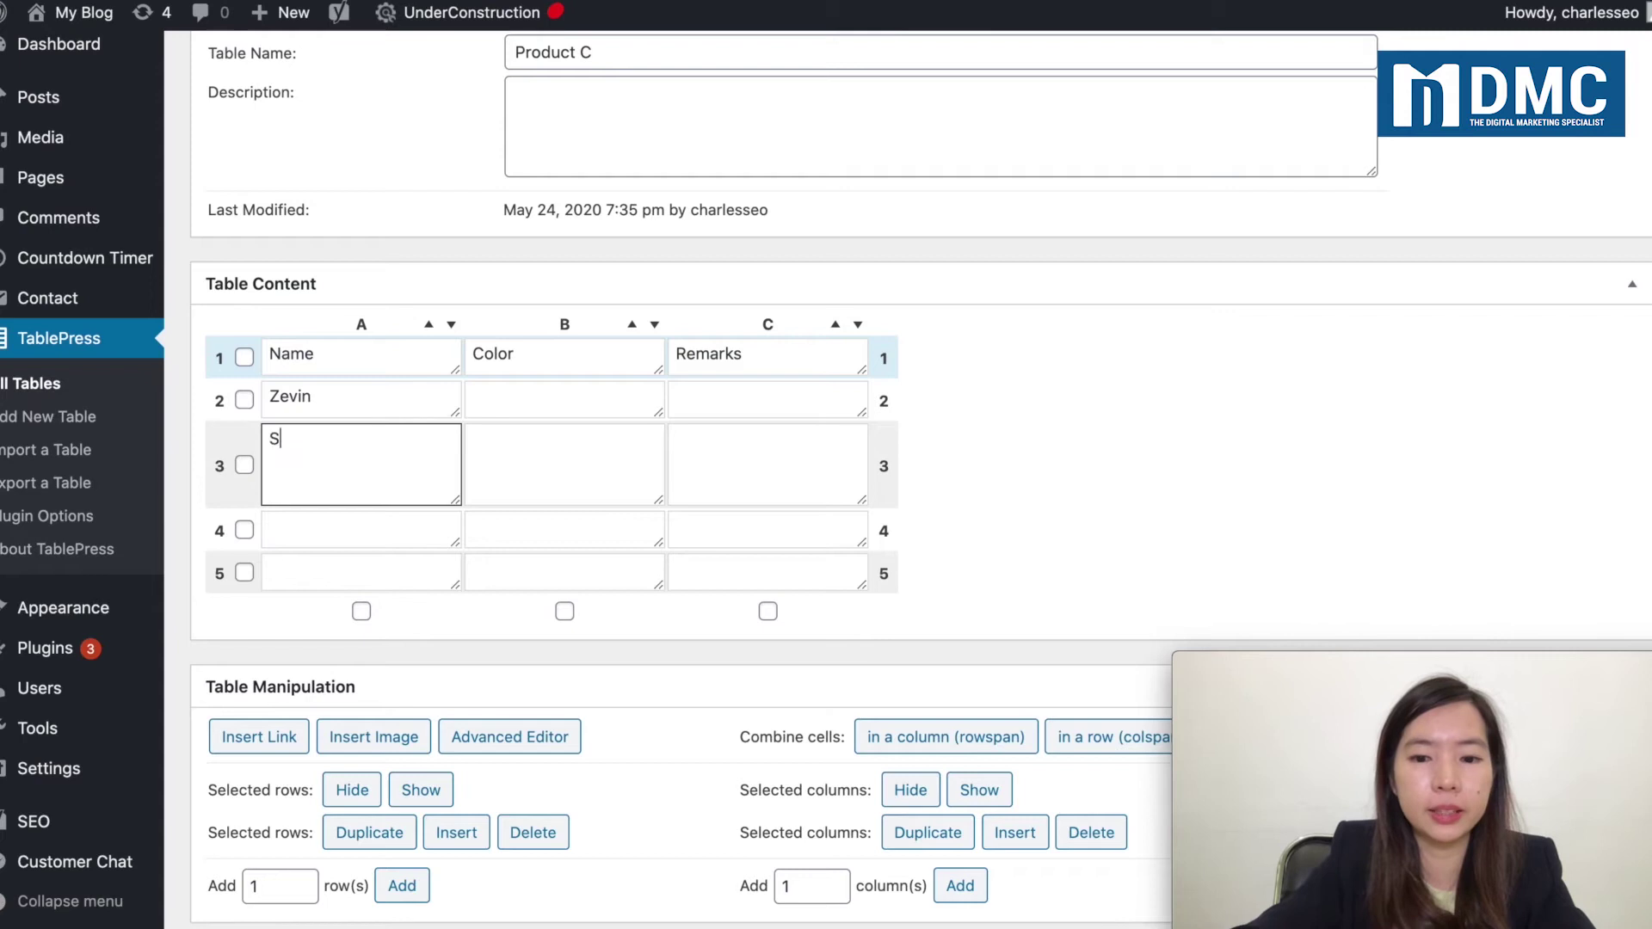
{"action": "type", "text": "ally"}
{"action": "left_click", "coordinate": [341, 525]}
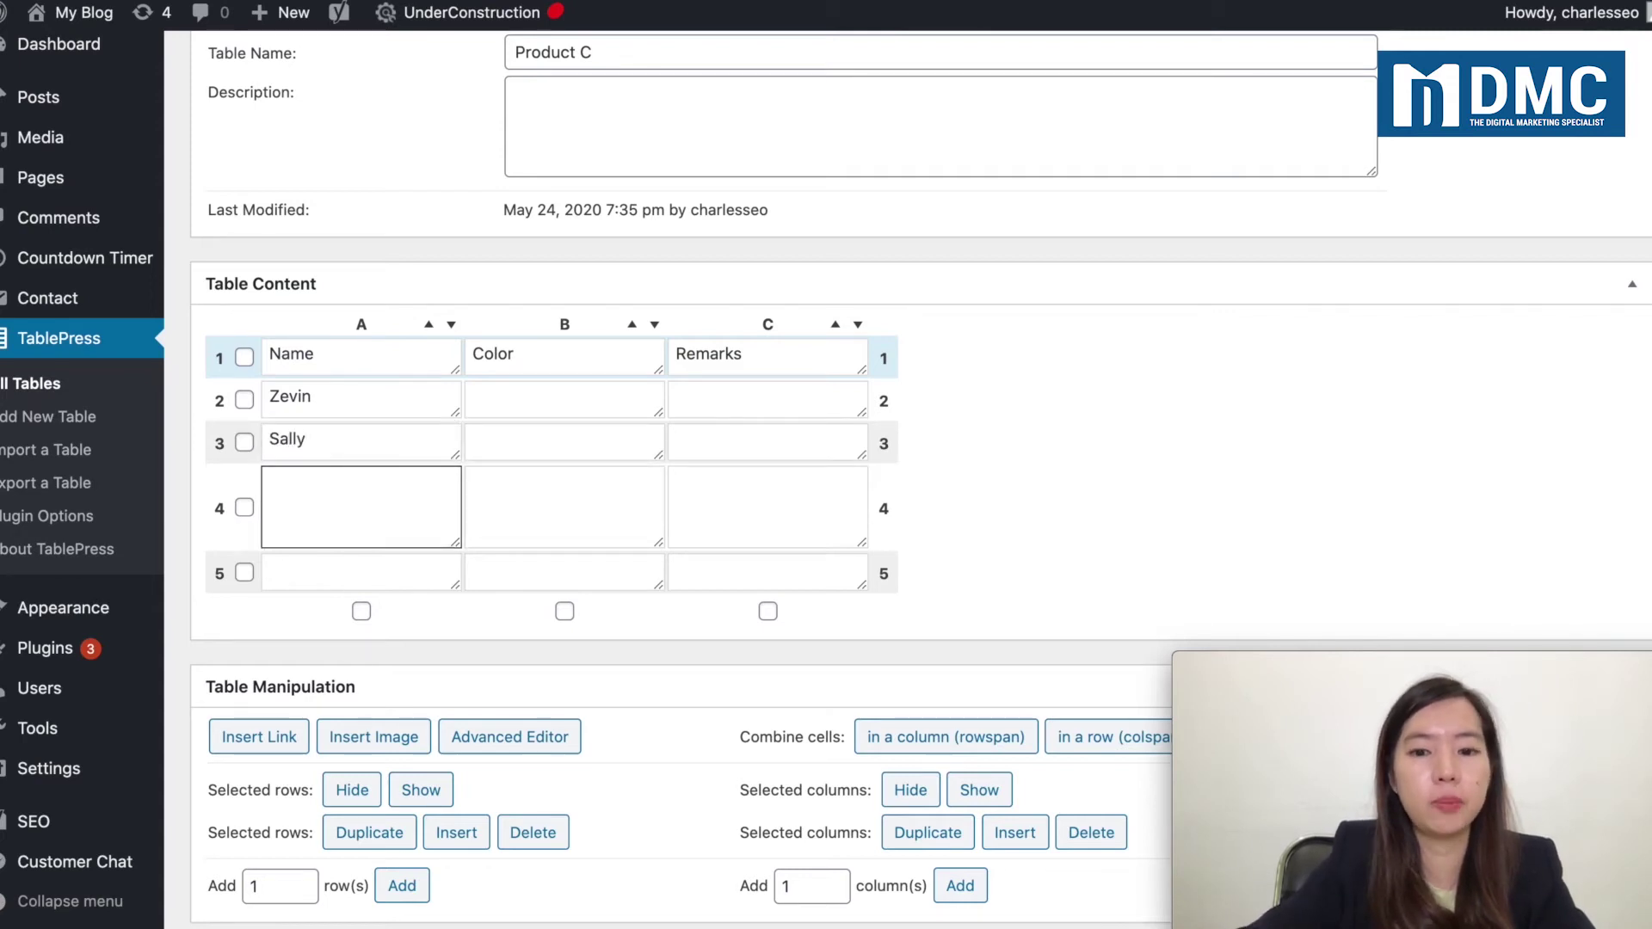
{"action": "type", "text": "John"}
{"action": "left_click", "coordinate": [332, 571]}
{"action": "type", "text": "Peter"}
Step: Fill rows 2 to 5 of the Color column with Red, White, Black and Blue
{"action": "left_click", "coordinate": [504, 406]}
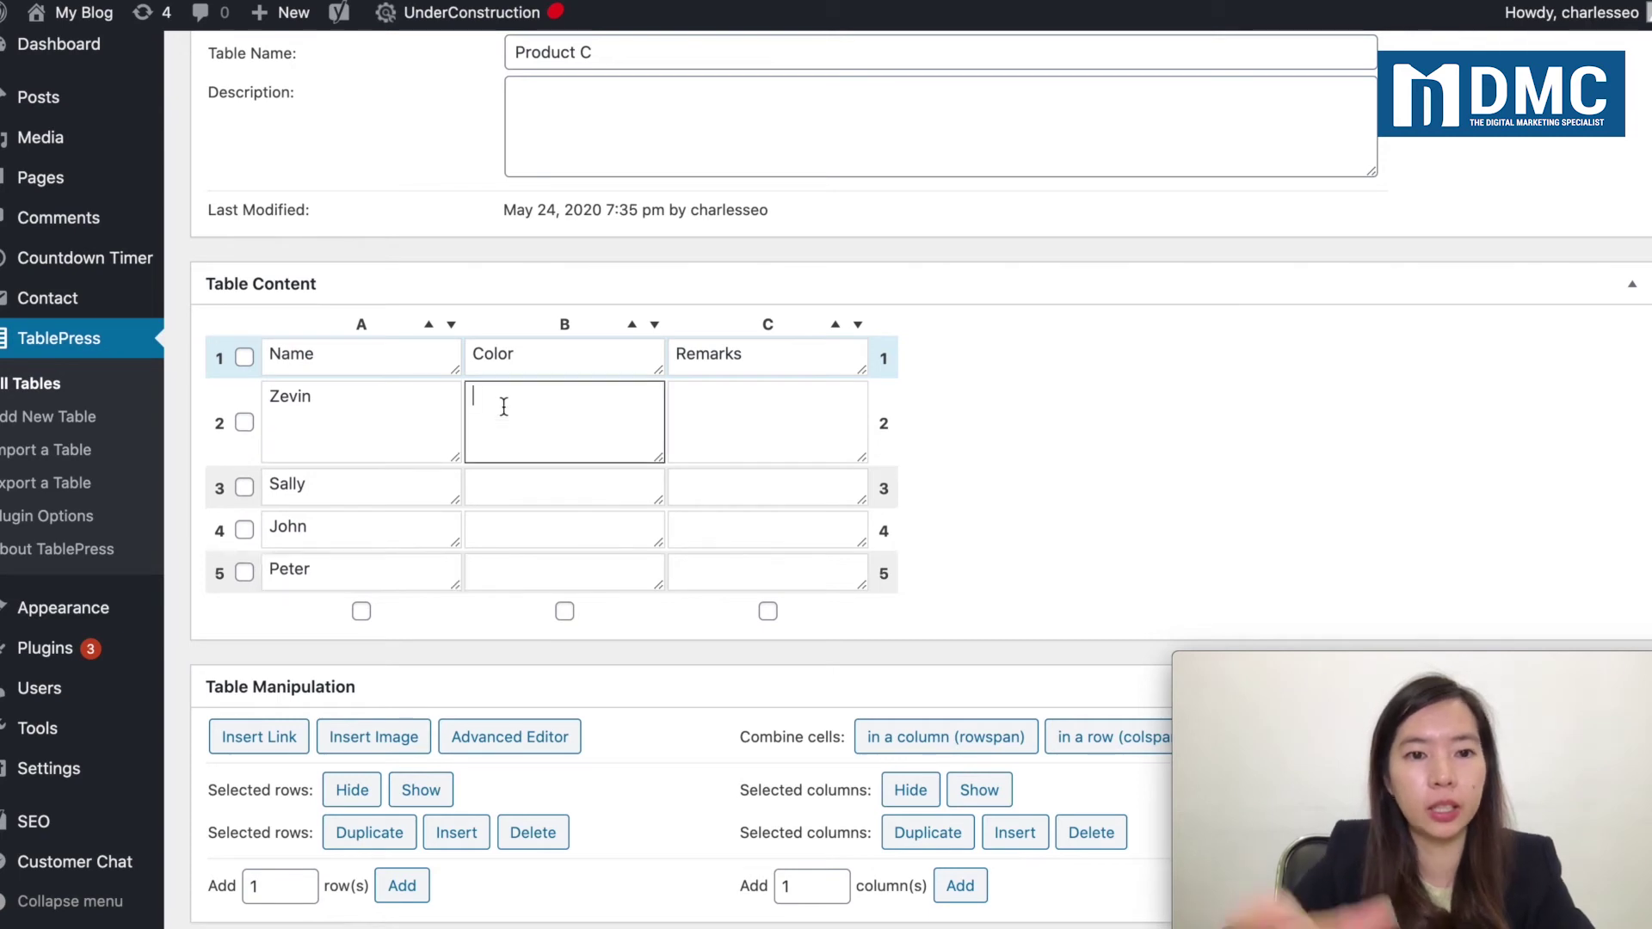
{"action": "type", "text": "Red"}
{"action": "left_click", "coordinate": [517, 481]}
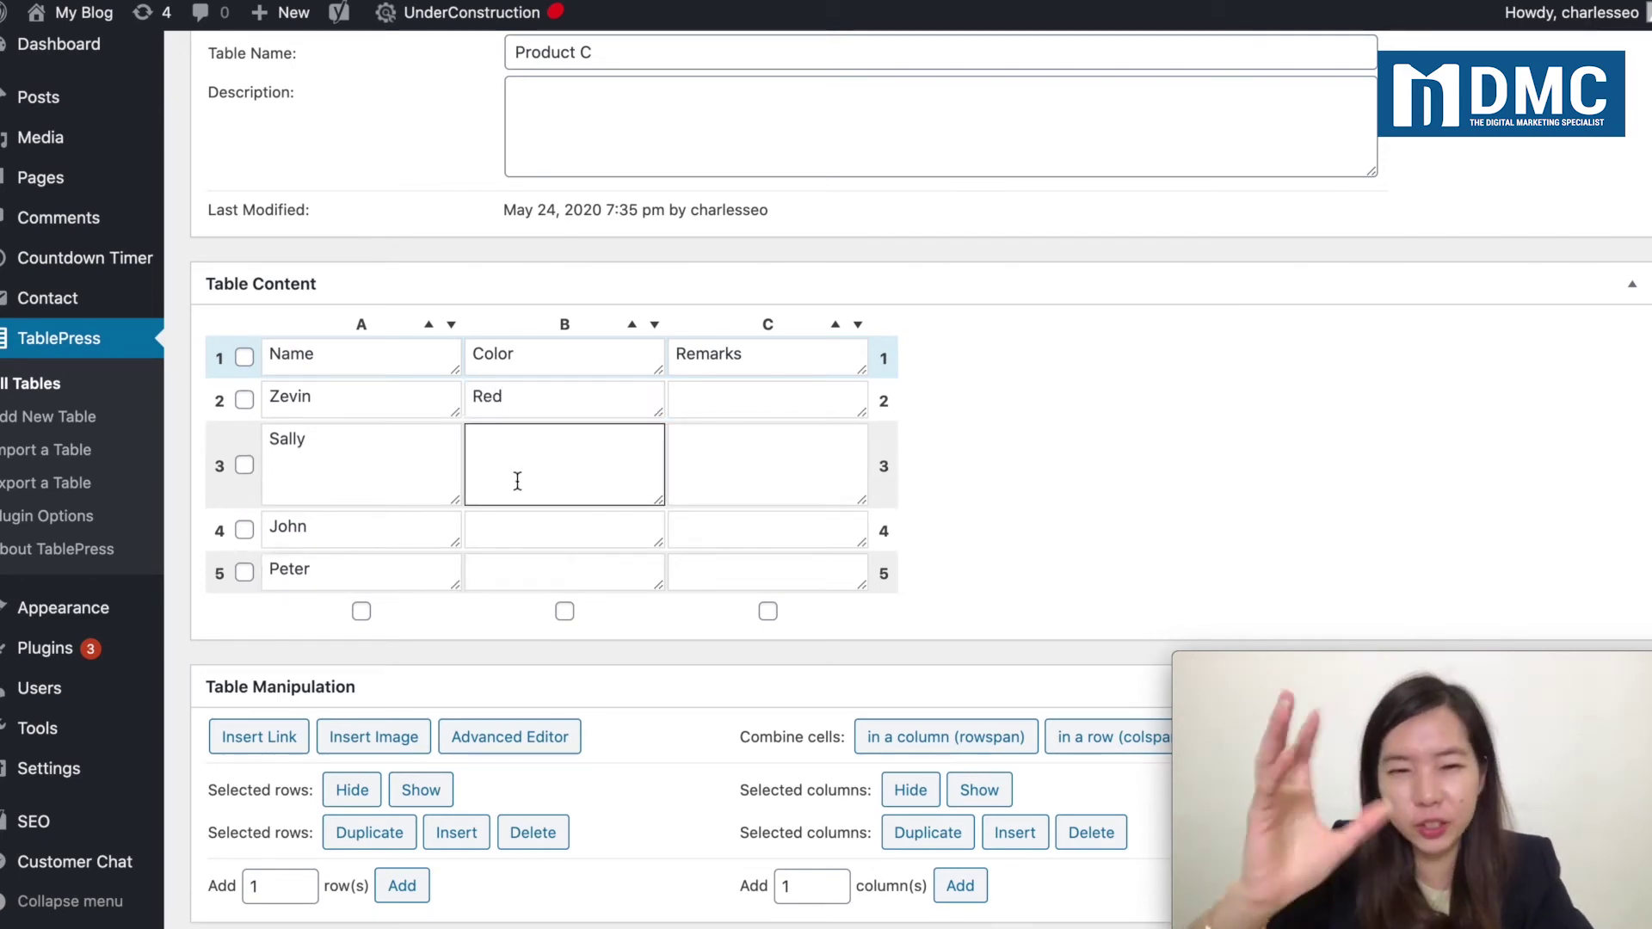
{"action": "type", "text": "White"}
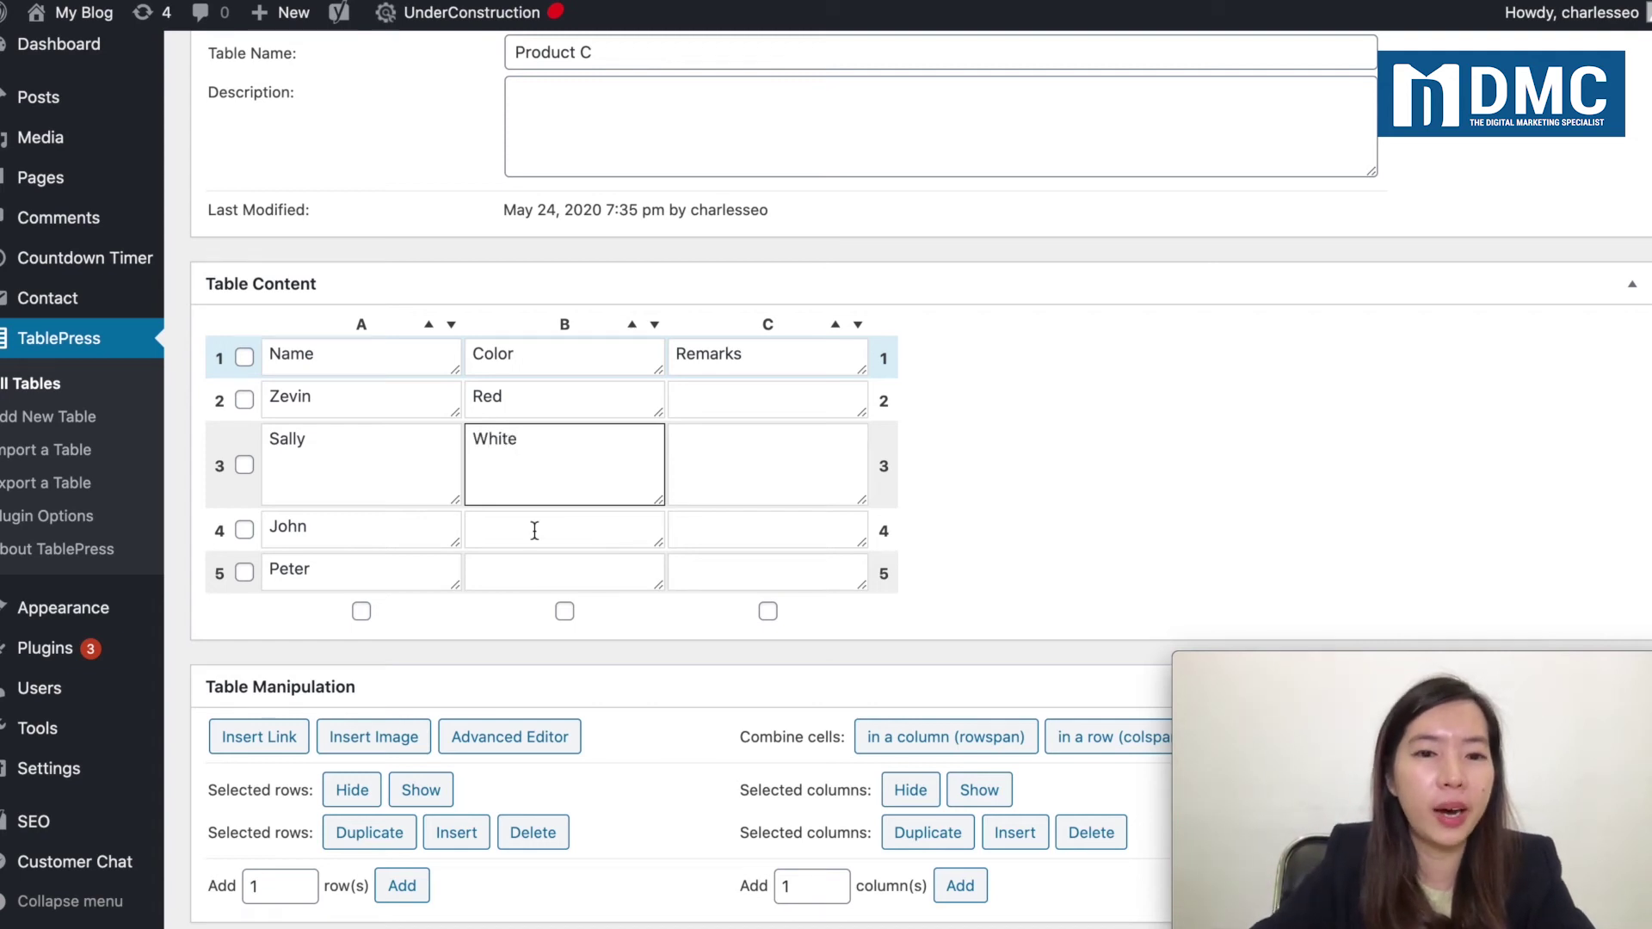
{"action": "left_click", "coordinate": [534, 531]}
{"action": "type", "text": "Black"}
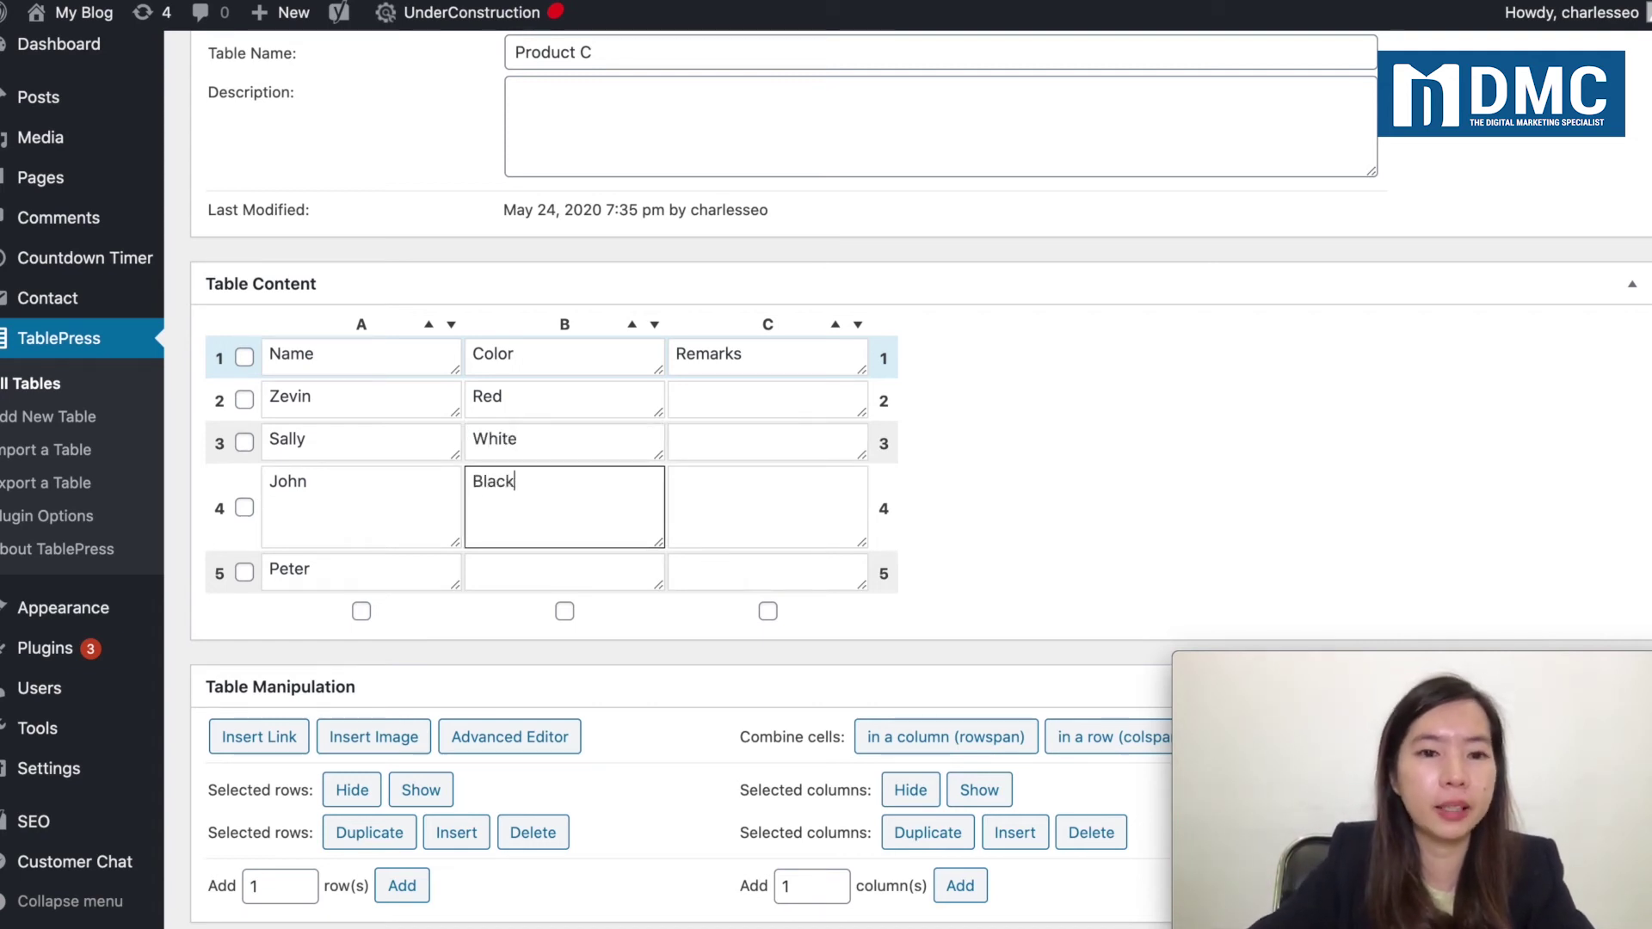
{"action": "left_click", "coordinate": [531, 580]}
{"action": "type", "text": "B"}
Step: Change the third column's header from Remarks to Size
{"action": "left_click", "coordinate": [742, 409]}
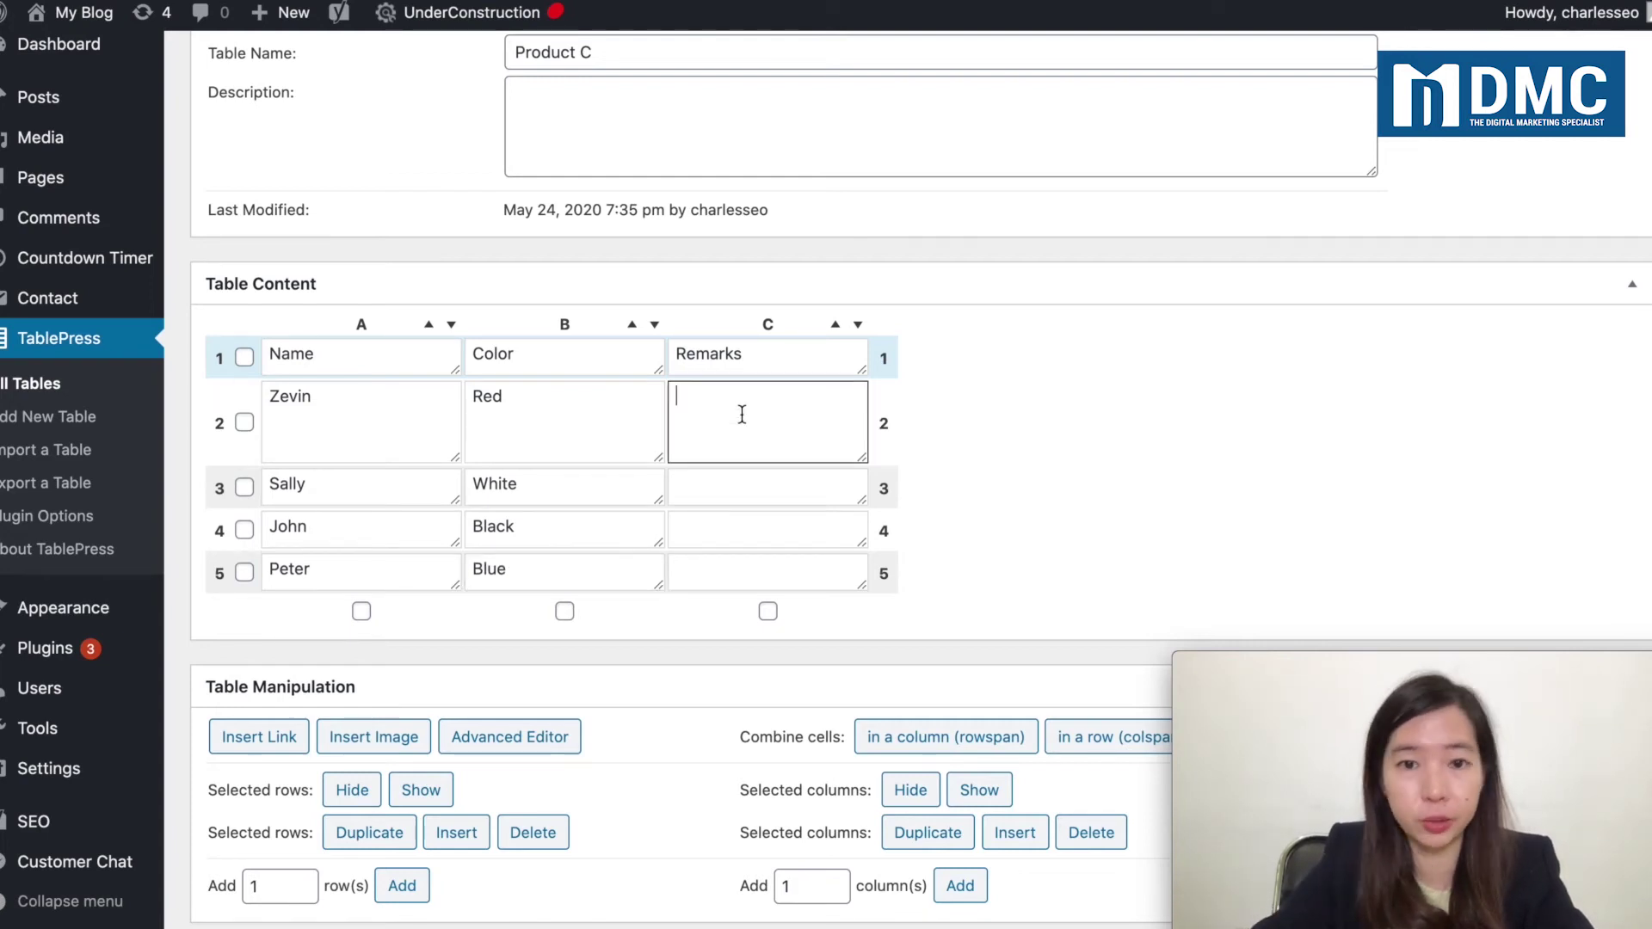
{"action": "double_click", "coordinate": [737, 373]}
{"action": "type", "text": "SIZE"}
{"action": "key", "text": "BackSpace"}
{"action": "key", "text": "BackSpace"}
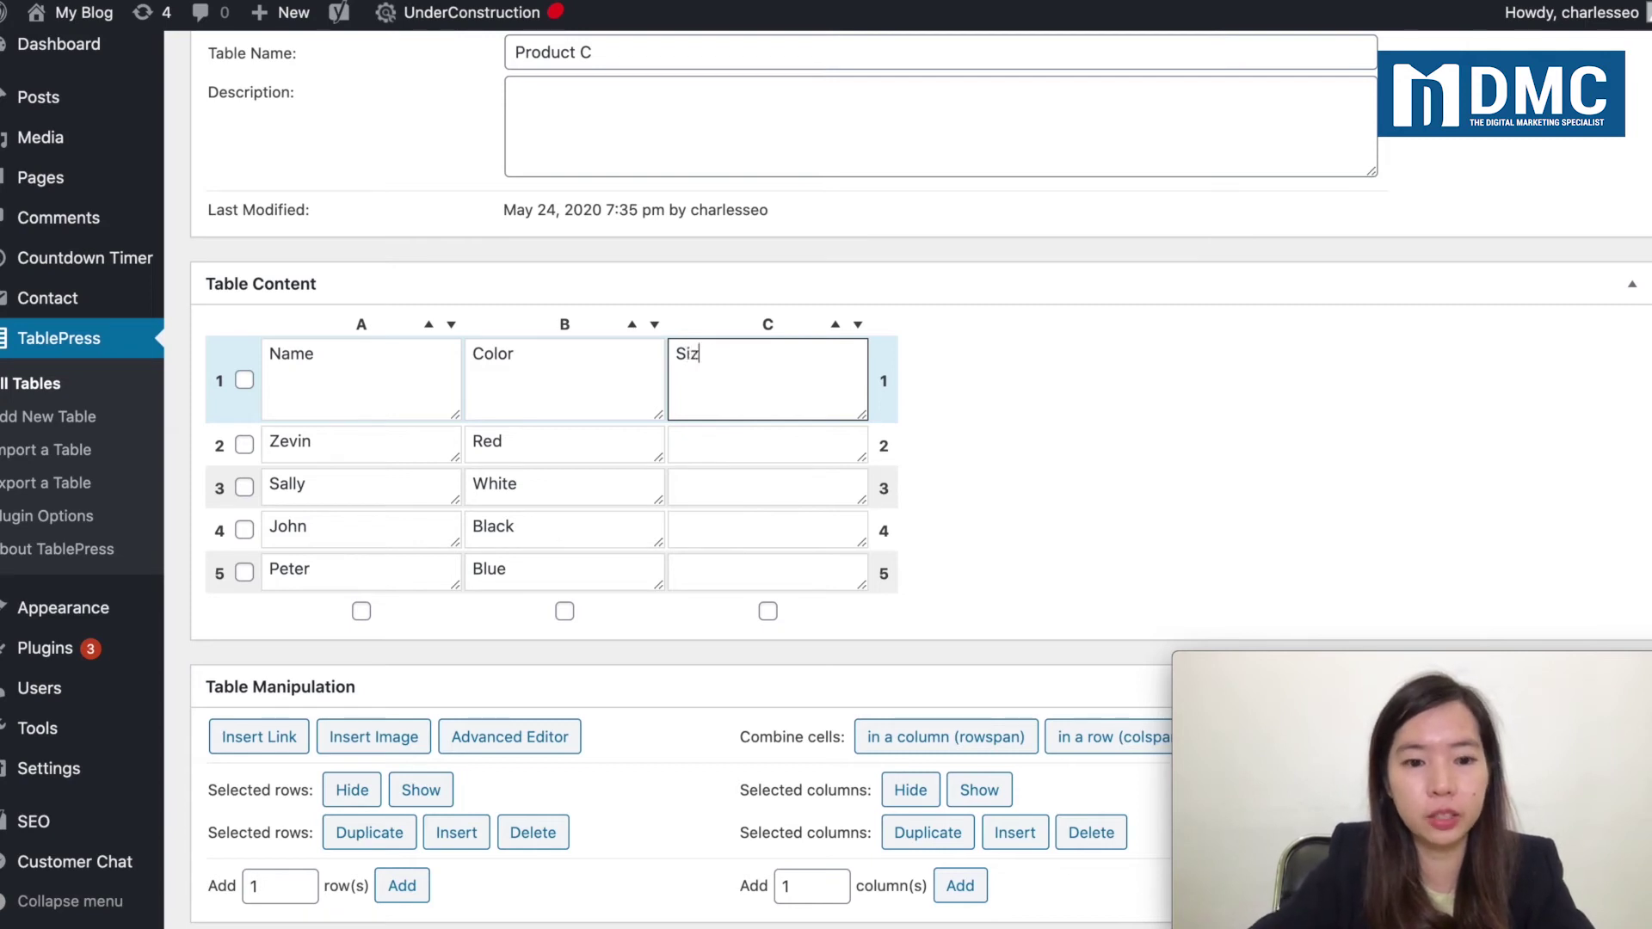
Step: Fill rows 2 to 5 of the Size column with S, M, L and XL
{"action": "left_click", "coordinate": [744, 445]}
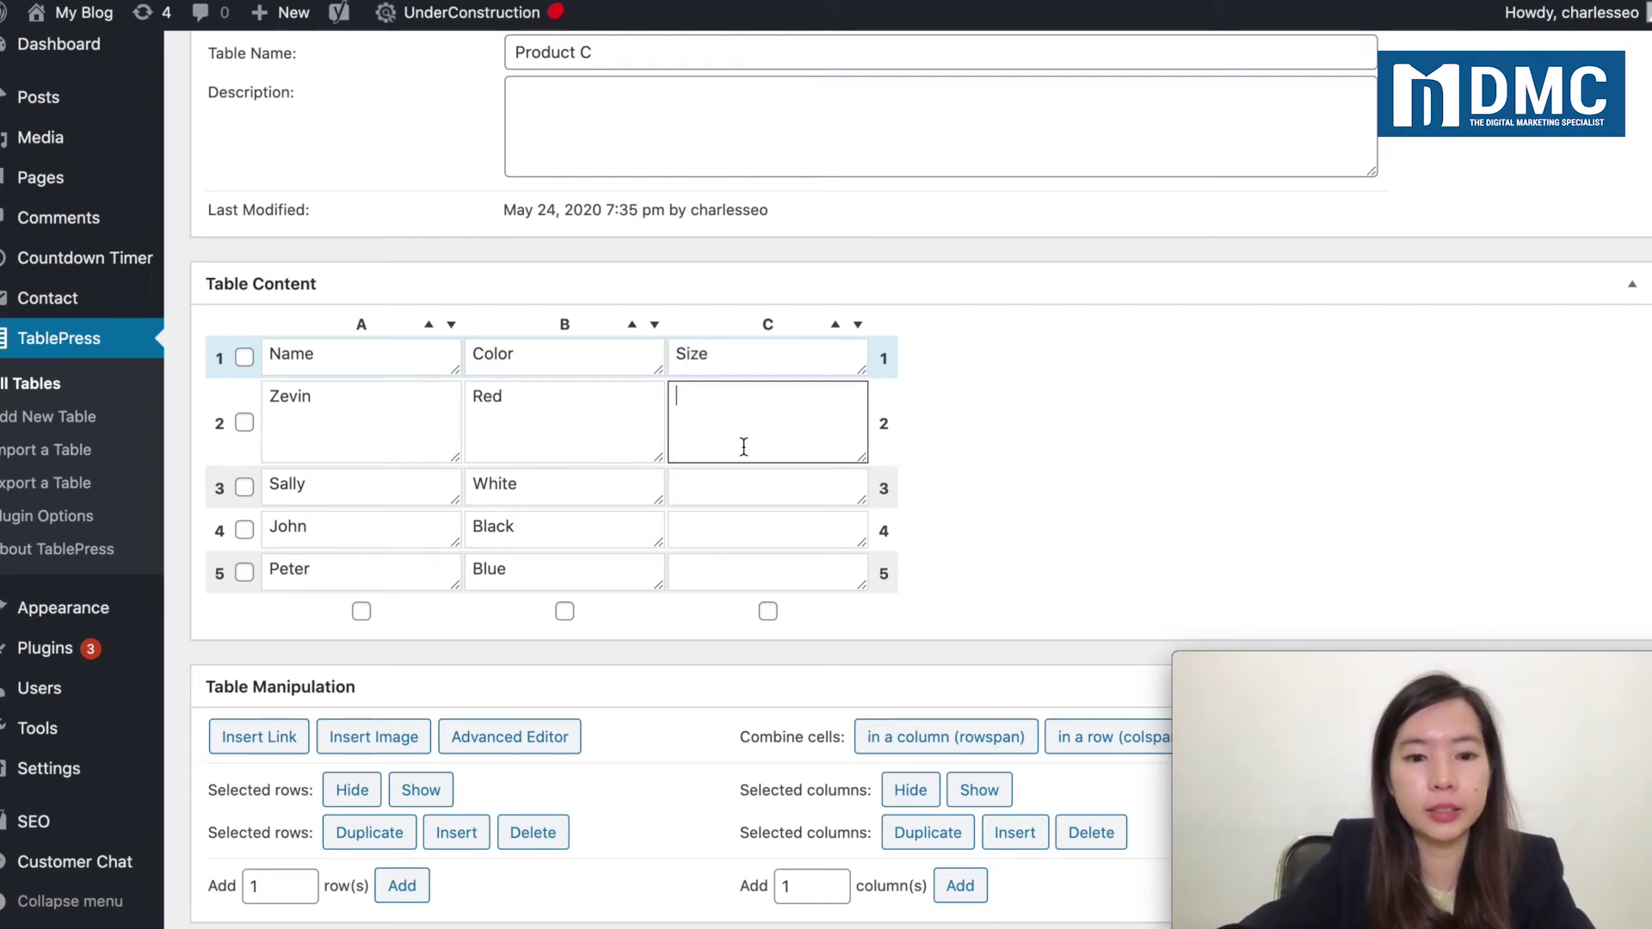
{"action": "type", "text": "S"}
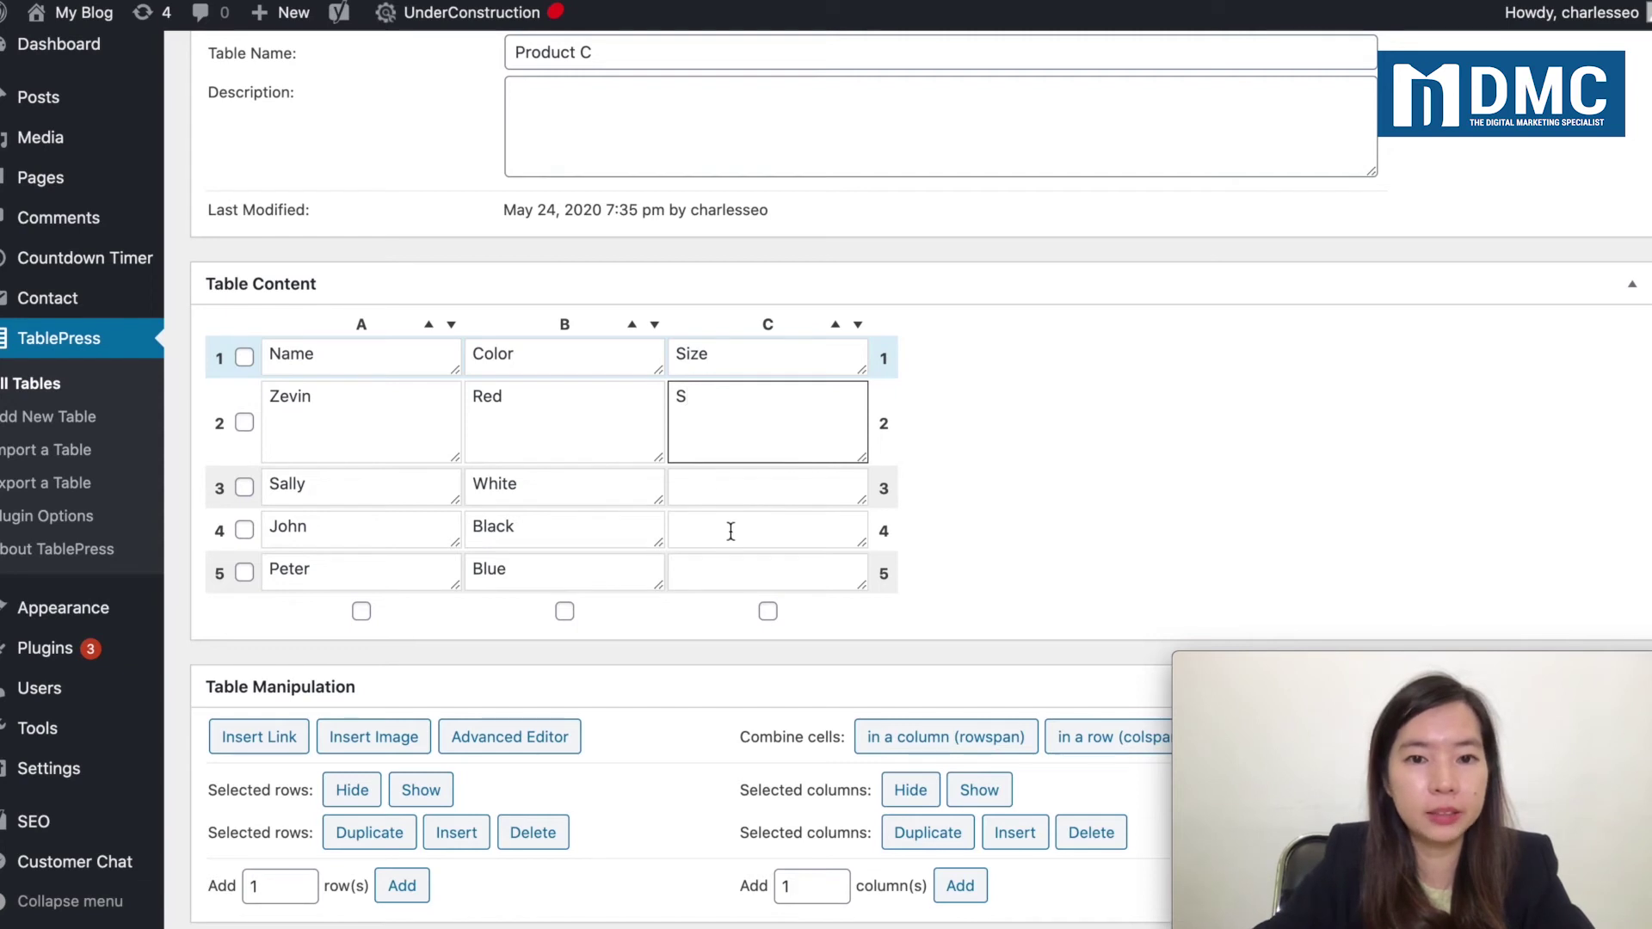
{"action": "left_click", "coordinate": [721, 493]}
{"action": "type", "text": "M"}
{"action": "left_click", "coordinate": [736, 533]}
{"action": "type", "text": "L"}
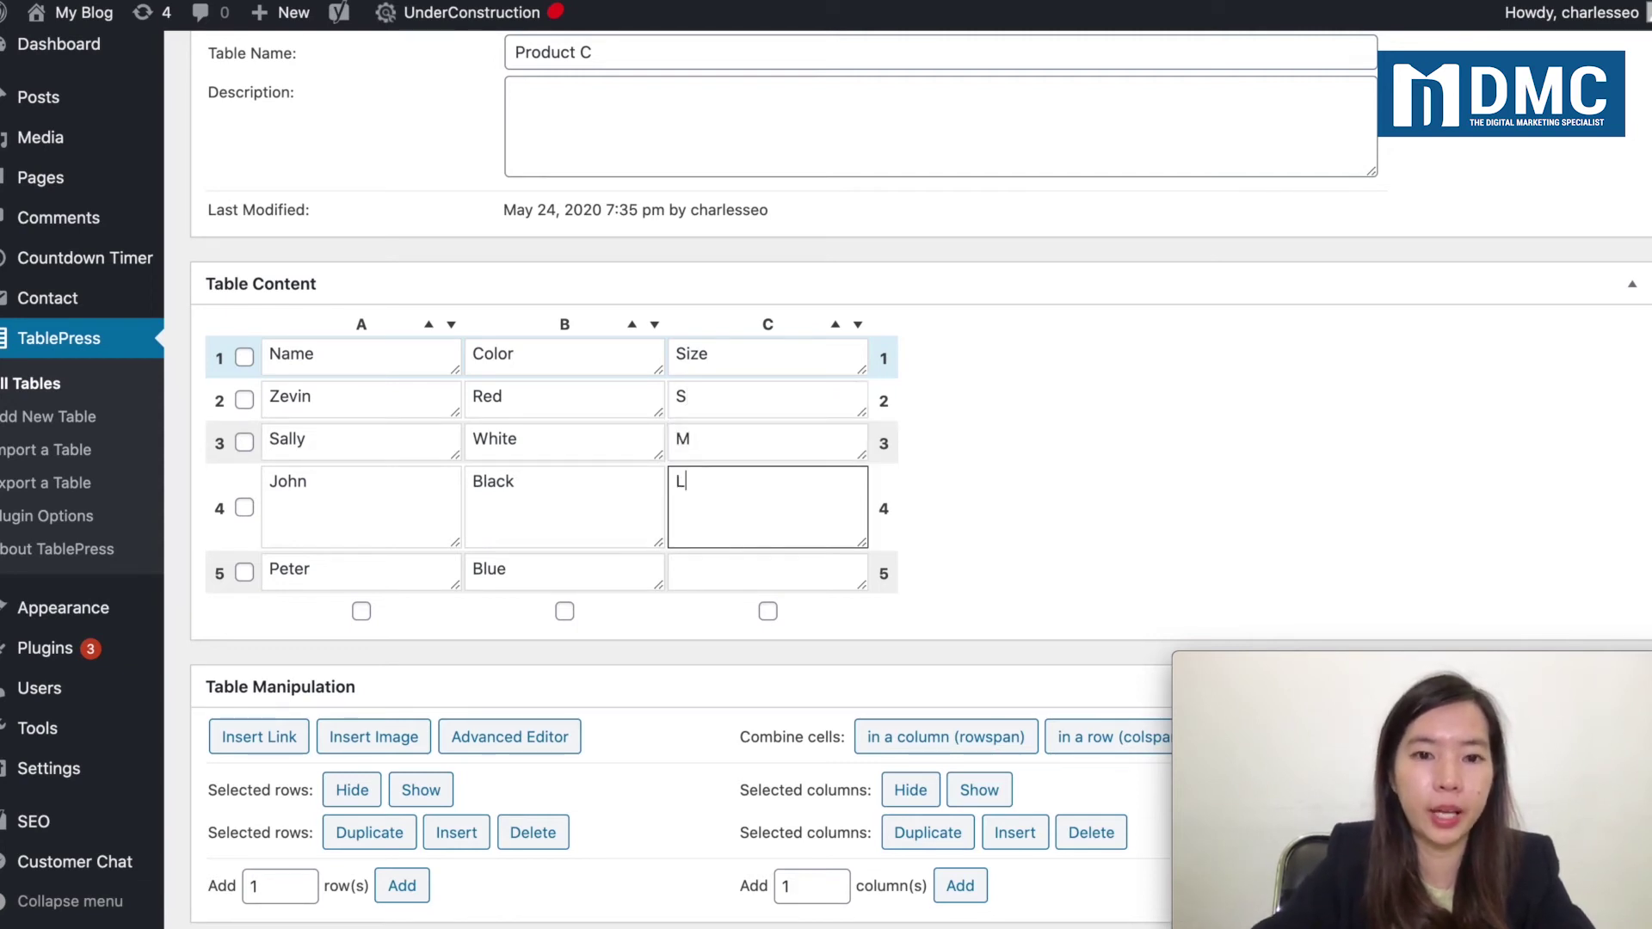
{"action": "left_click", "coordinate": [729, 586]}
{"action": "type", "text": "XL"}
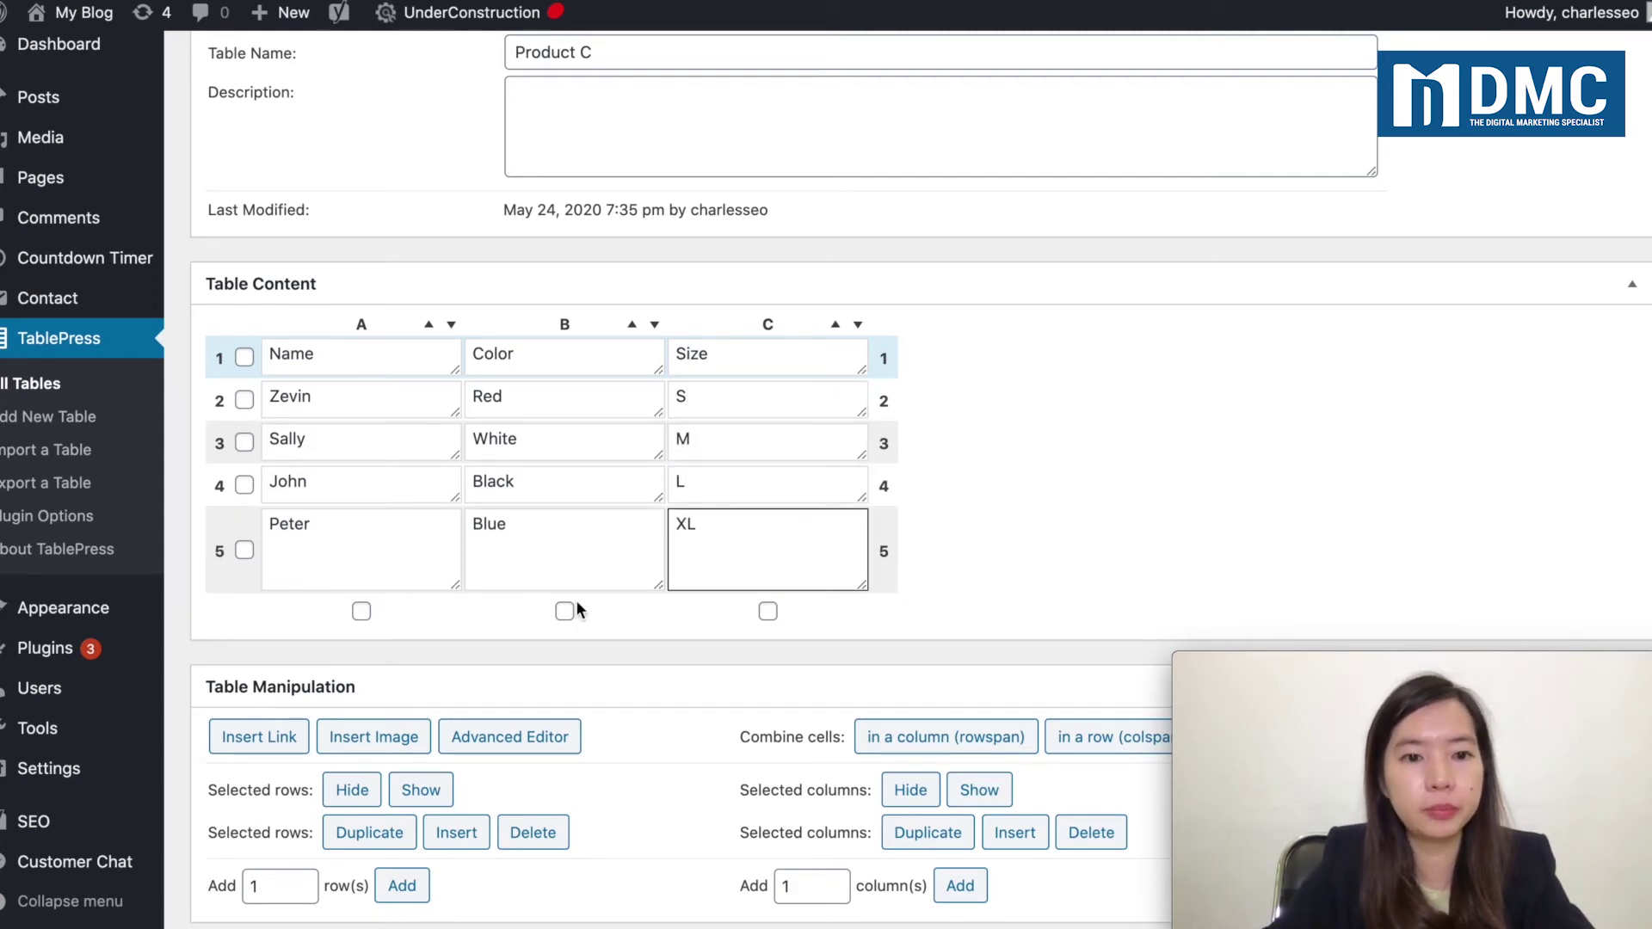
Step: Save the Product C table with its default table options and DataTables features
{"action": "scroll", "coordinate": [577, 604], "scroll_direction": "down", "scroll_amount": 6}
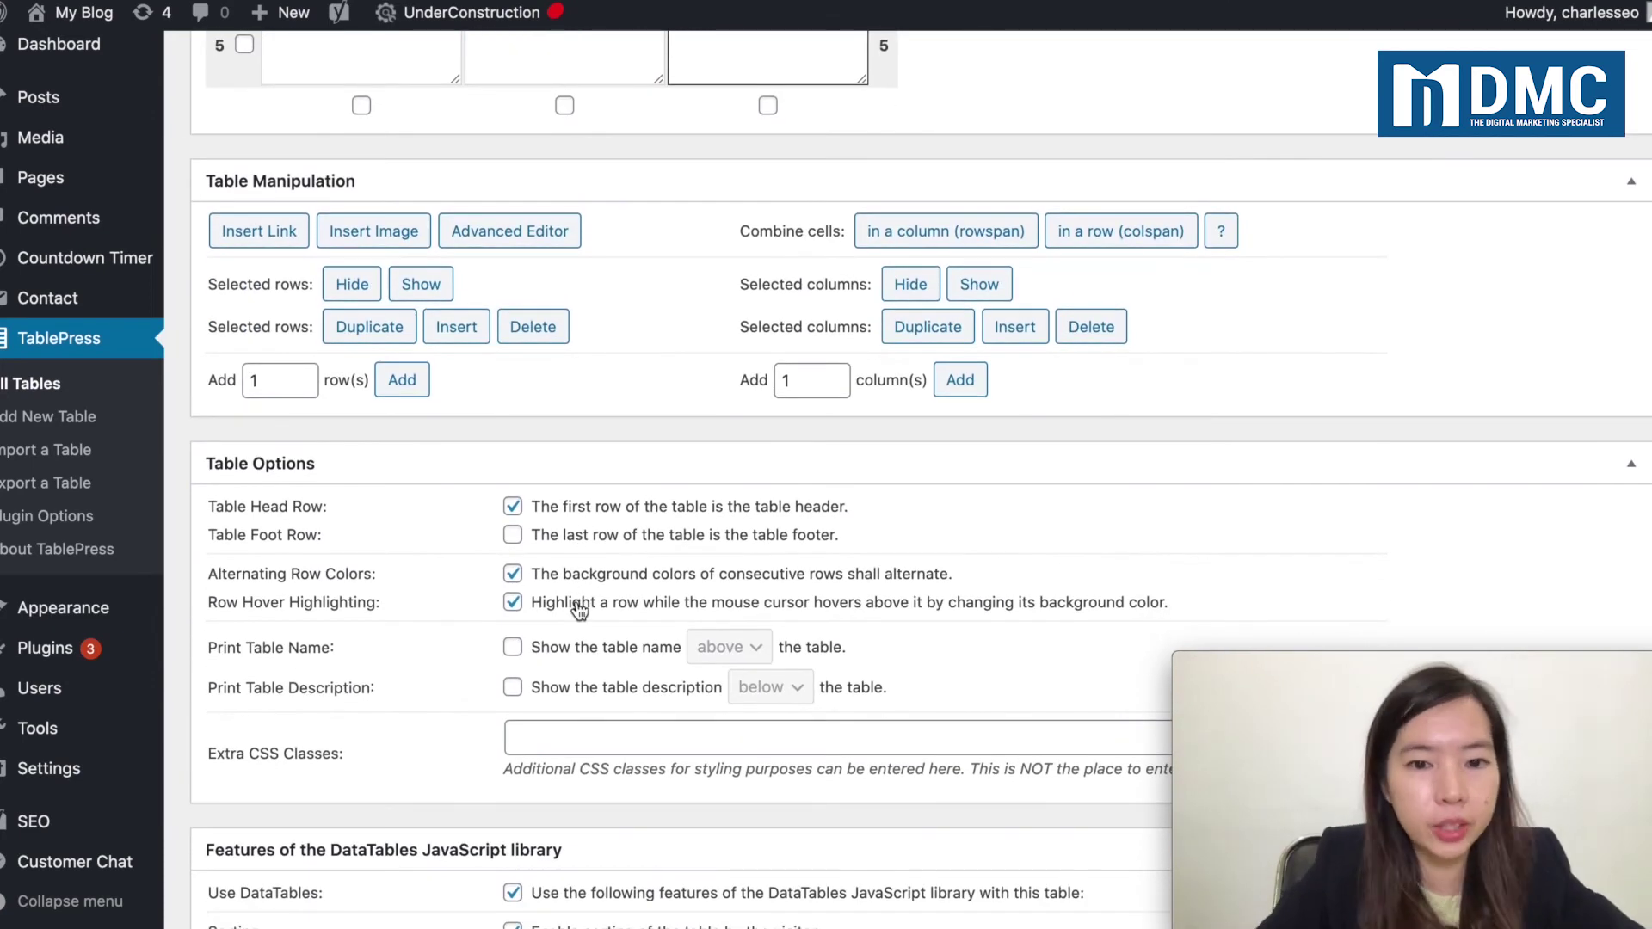
{"action": "scroll", "coordinate": [577, 608], "scroll_direction": "down", "scroll_amount": 7}
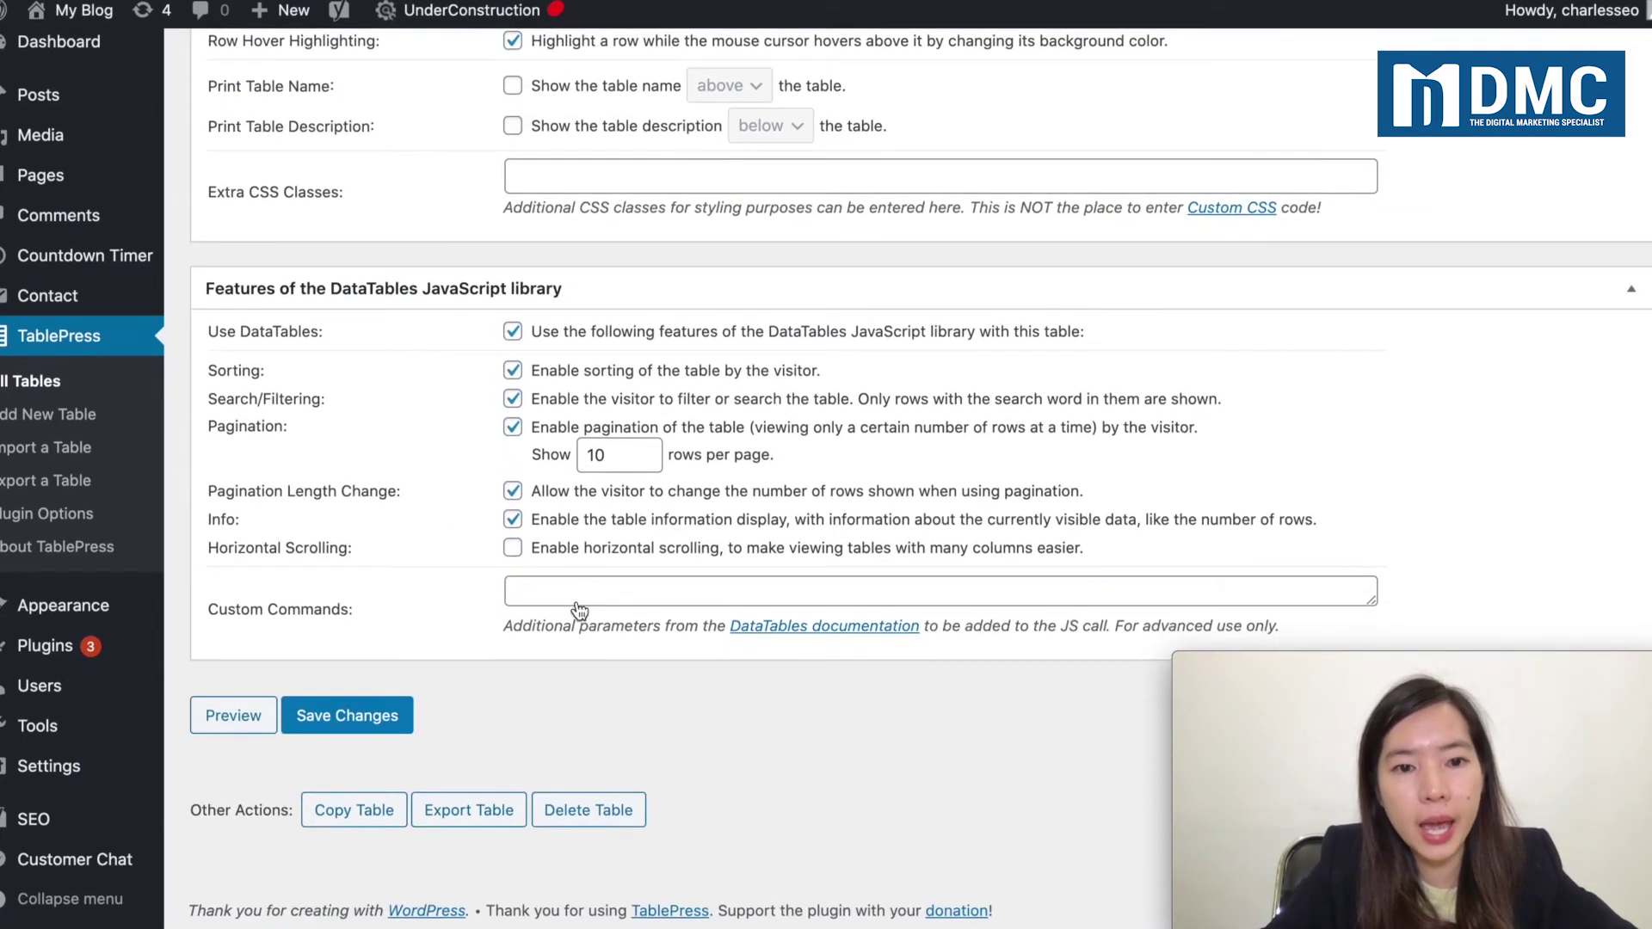
{"action": "left_click", "coordinate": [399, 698]}
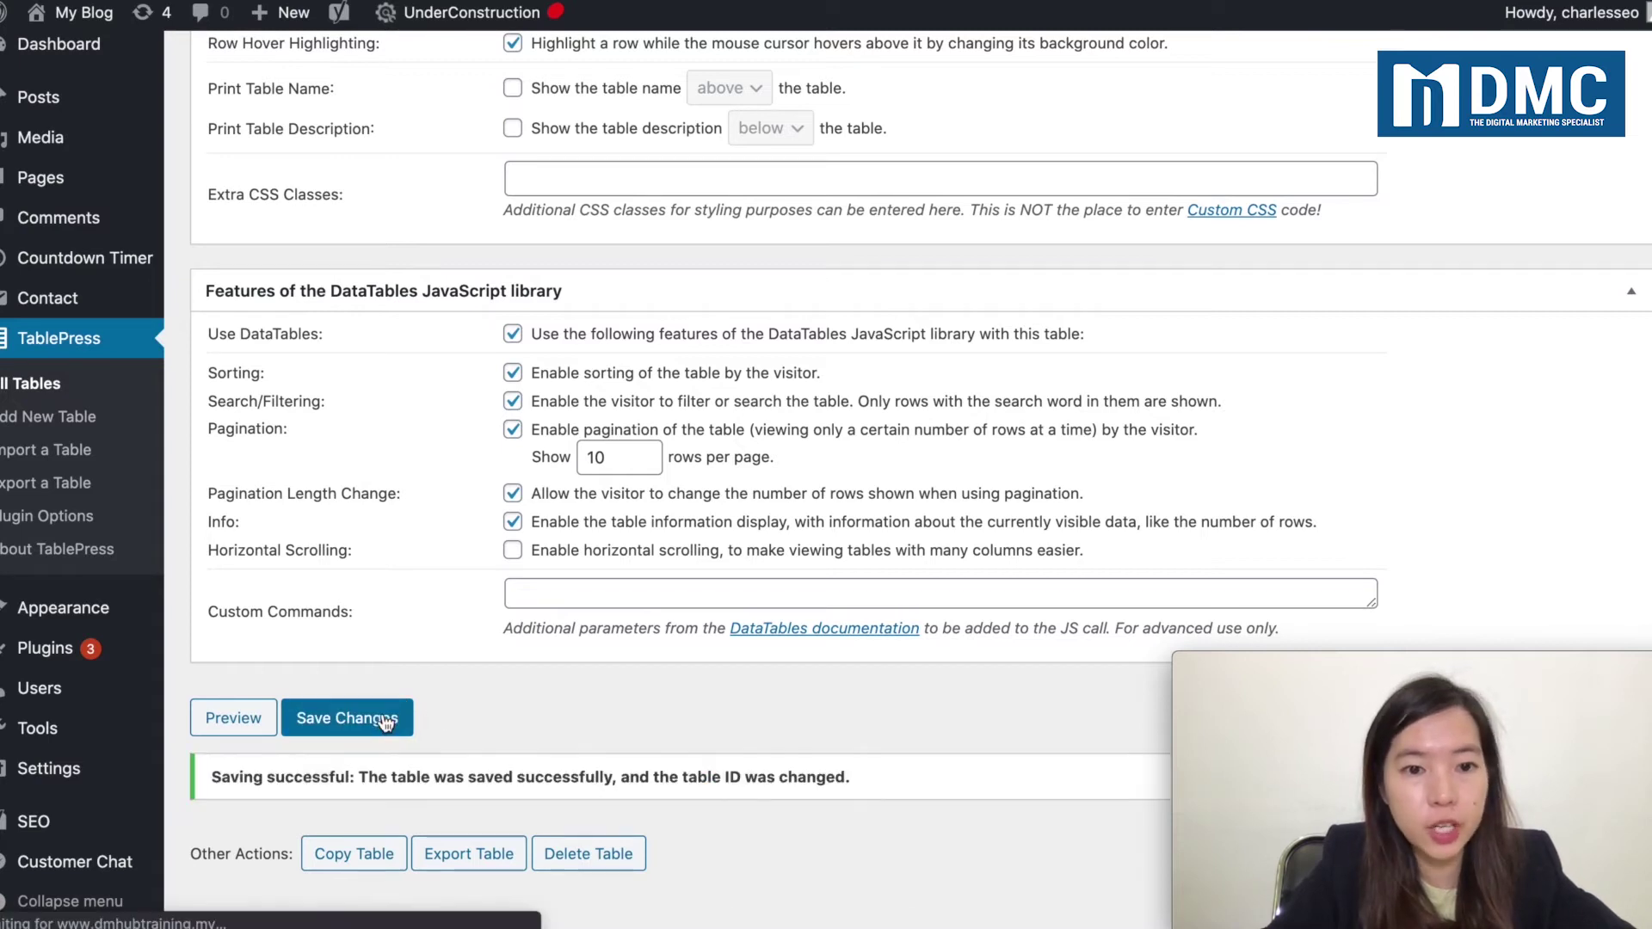
Step: Copy the Product C table's shortcode [table id=productc /]
{"action": "scroll", "coordinate": [425, 502], "scroll_direction": "up", "scroll_amount": 15}
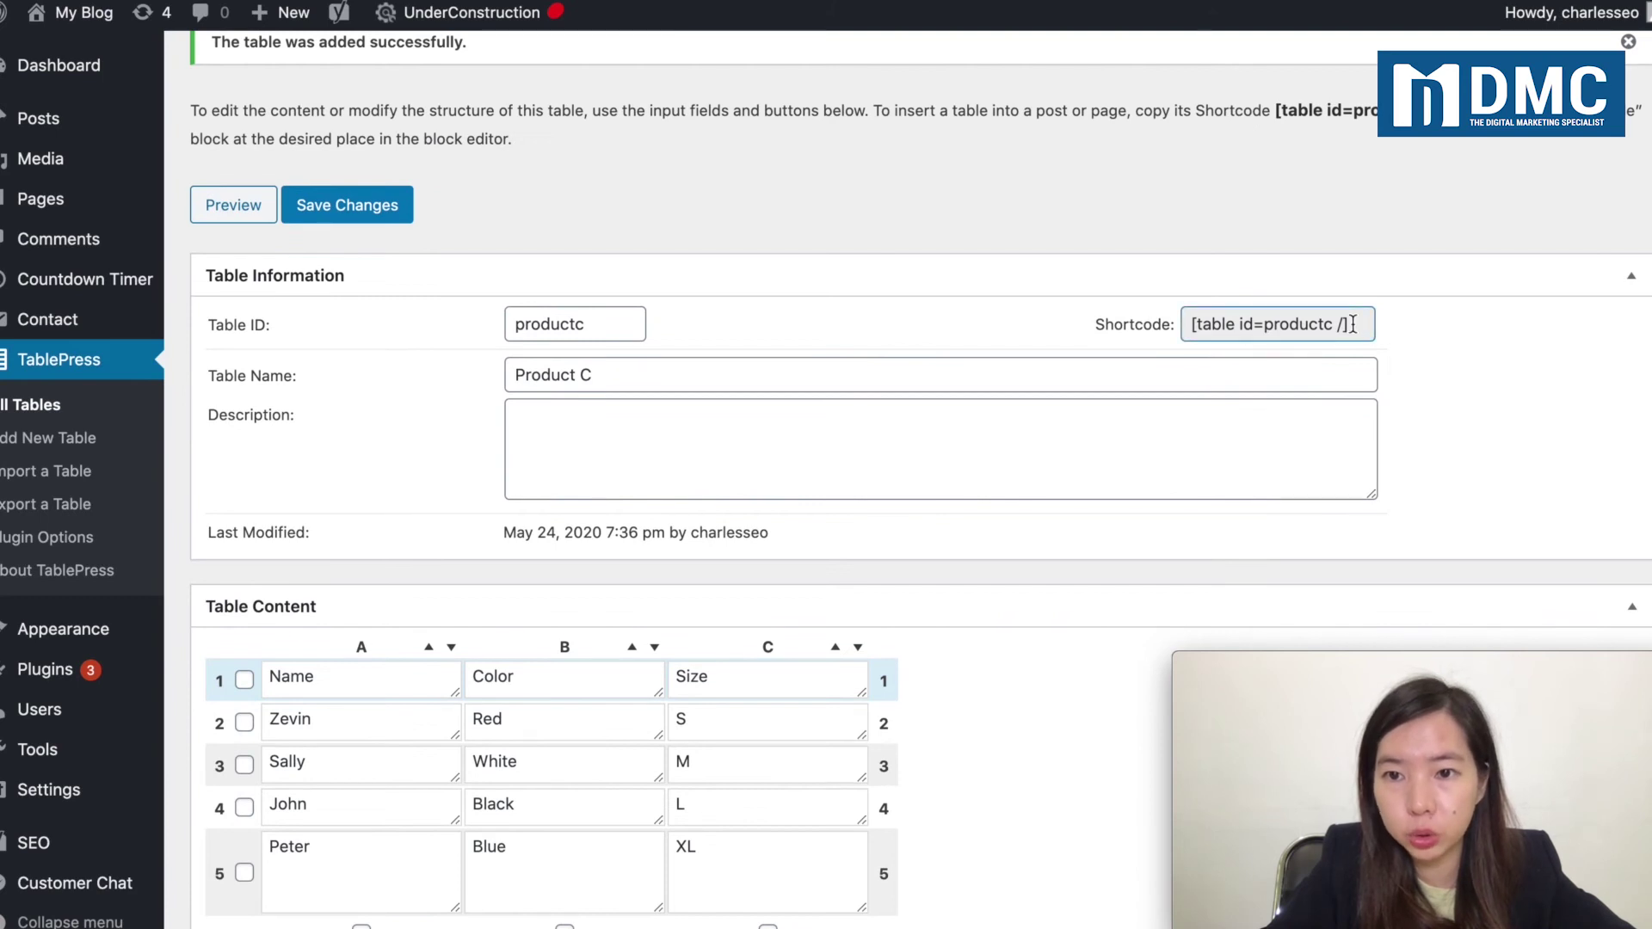
{"action": "left_click", "coordinate": [1349, 325]}
{"action": "key", "text": "super+c"}
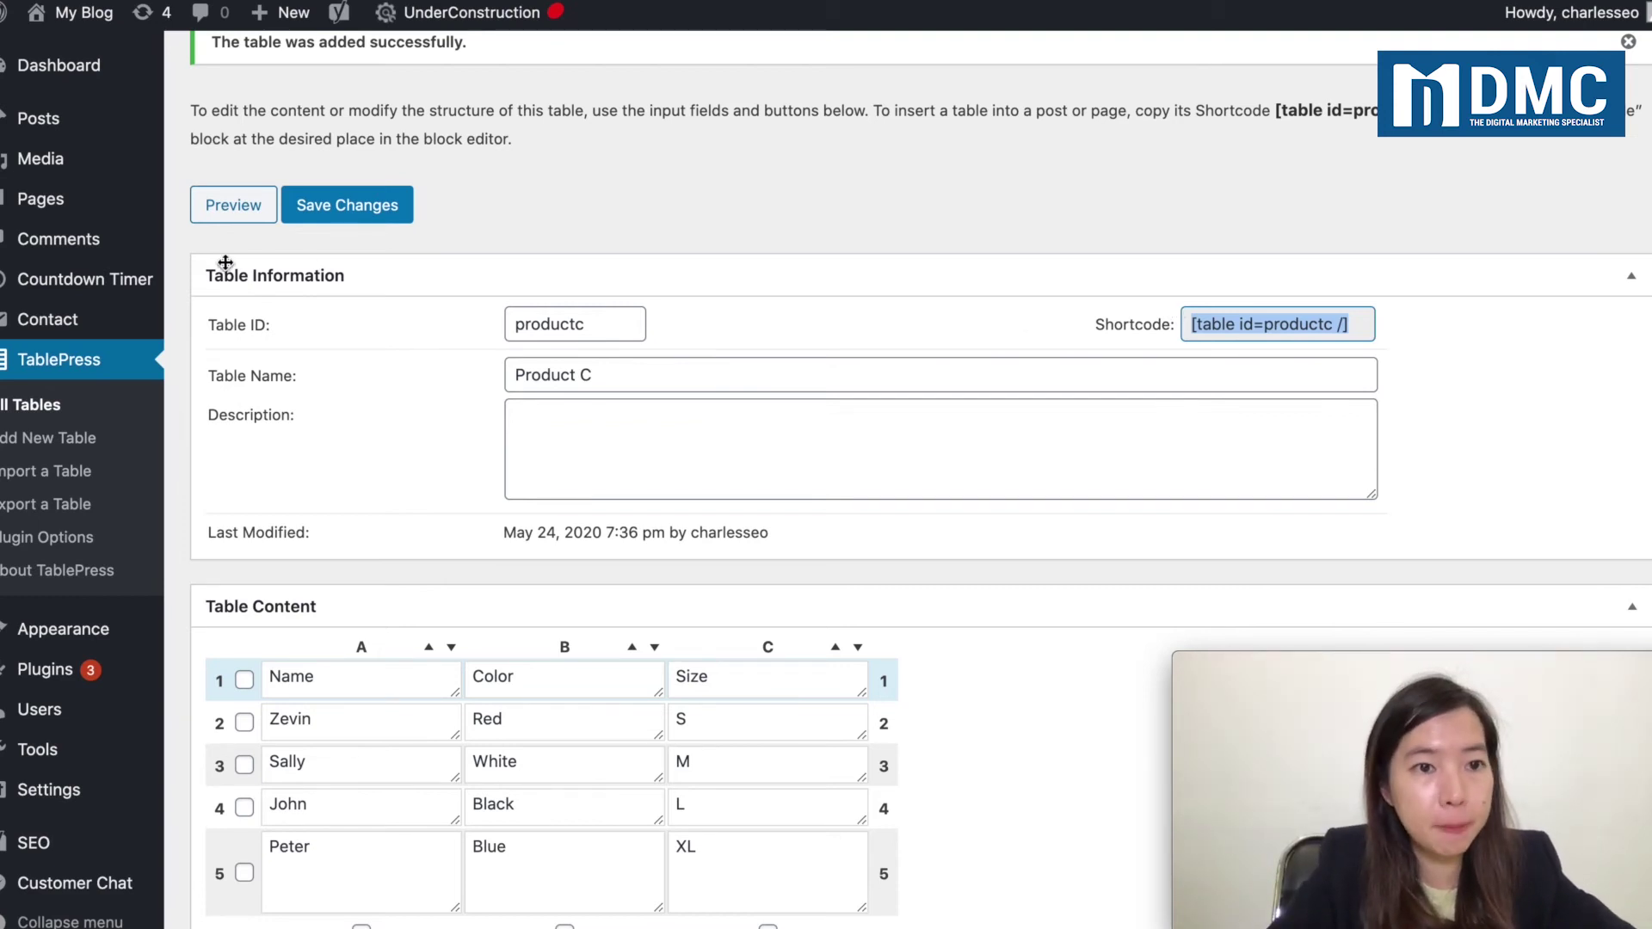
Step: Show the list of all pages in a new browser tab and open the Product C page for editing
{"action": "mouse_move", "coordinate": [99, 204]}
{"action": "right_click", "coordinate": [229, 219]}
{"action": "left_click", "coordinate": [280, 220]}
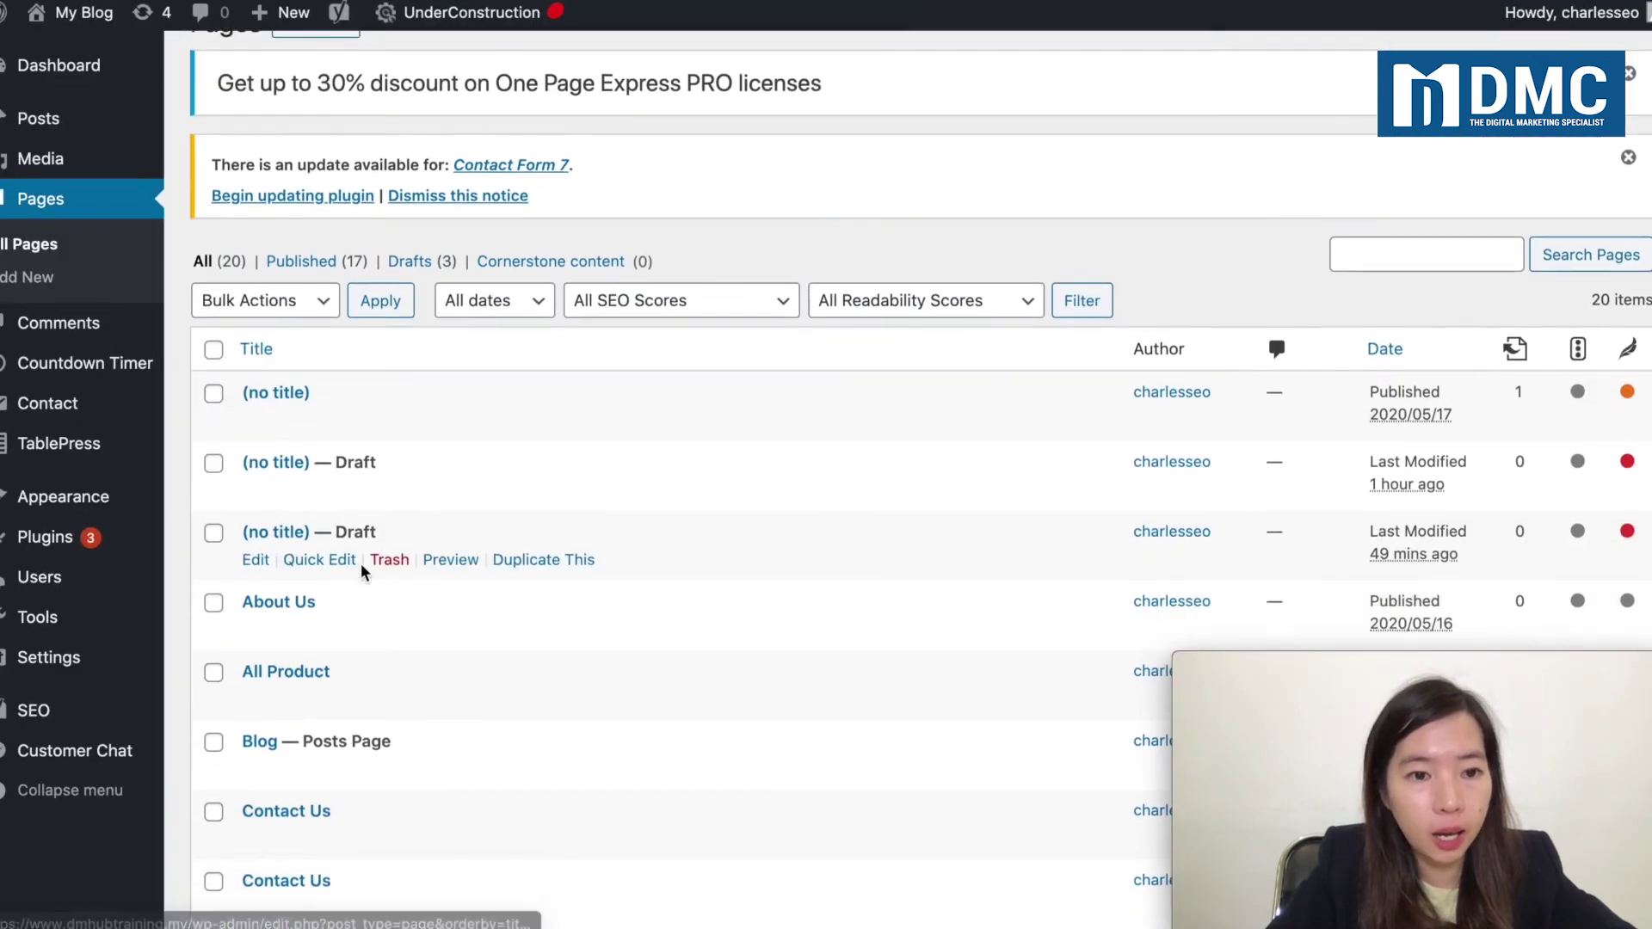
{"action": "scroll", "coordinate": [359, 563], "scroll_direction": "down", "scroll_amount": 10}
{"action": "scroll", "coordinate": [353, 559], "scroll_direction": "down", "scroll_amount": 3}
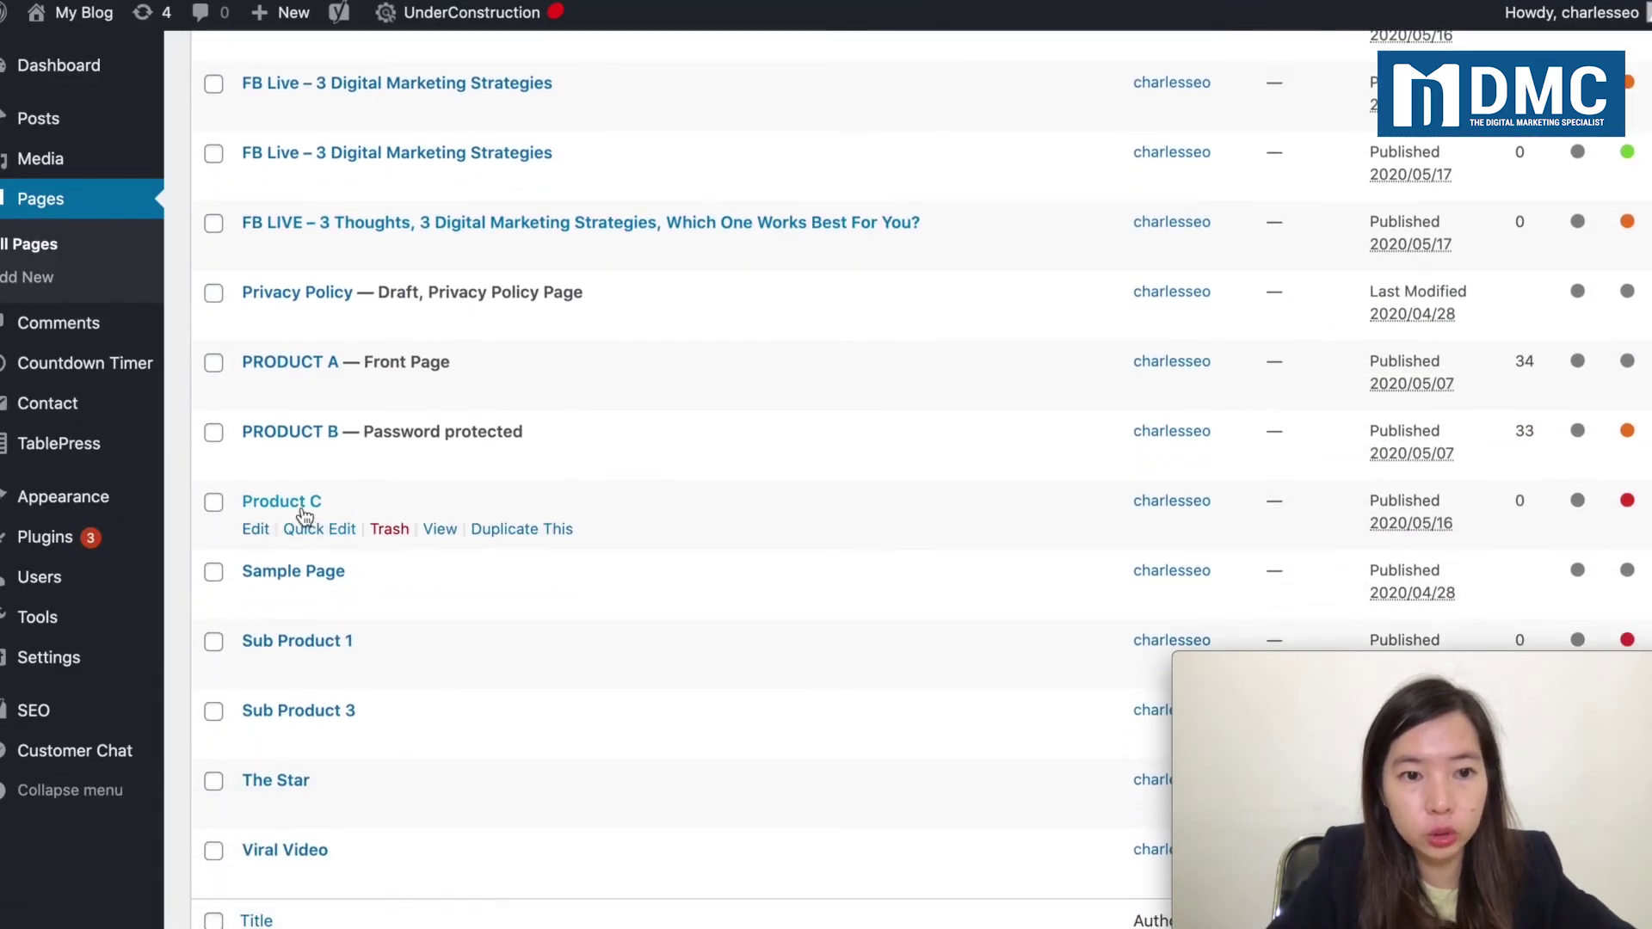
{"action": "left_click", "coordinate": [256, 529]}
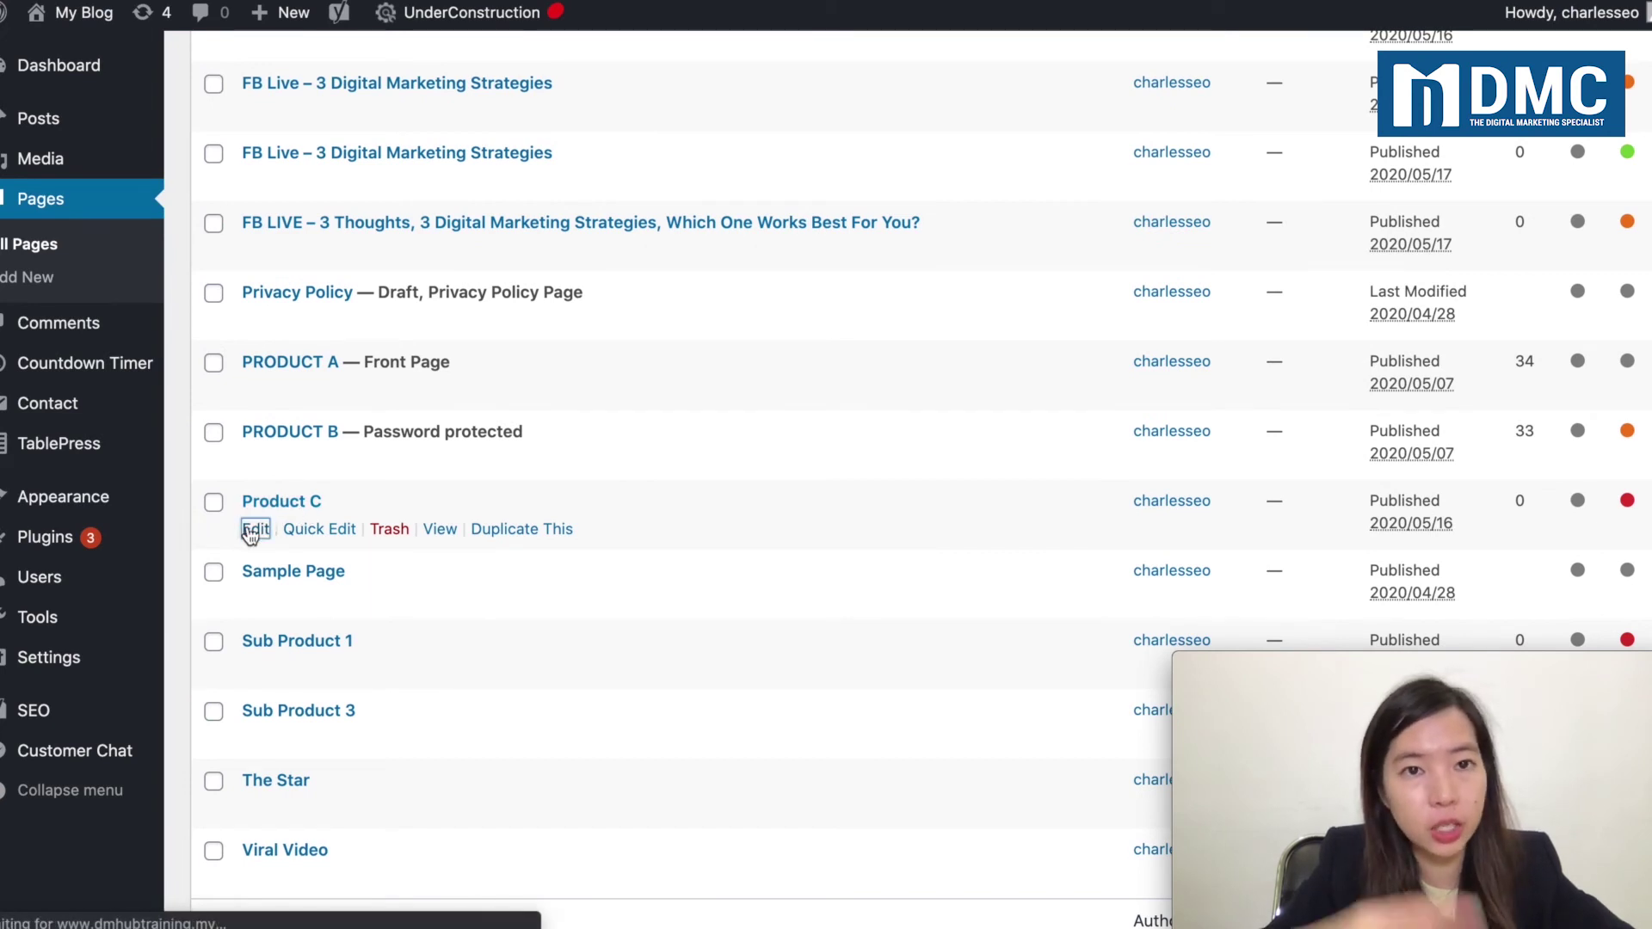
Step: Delete the countdown shortcode from the Product C page, add a Shortcode block containing [table id=productc /], and preview the page
{"action": "triple_click", "coordinate": [448, 383]}
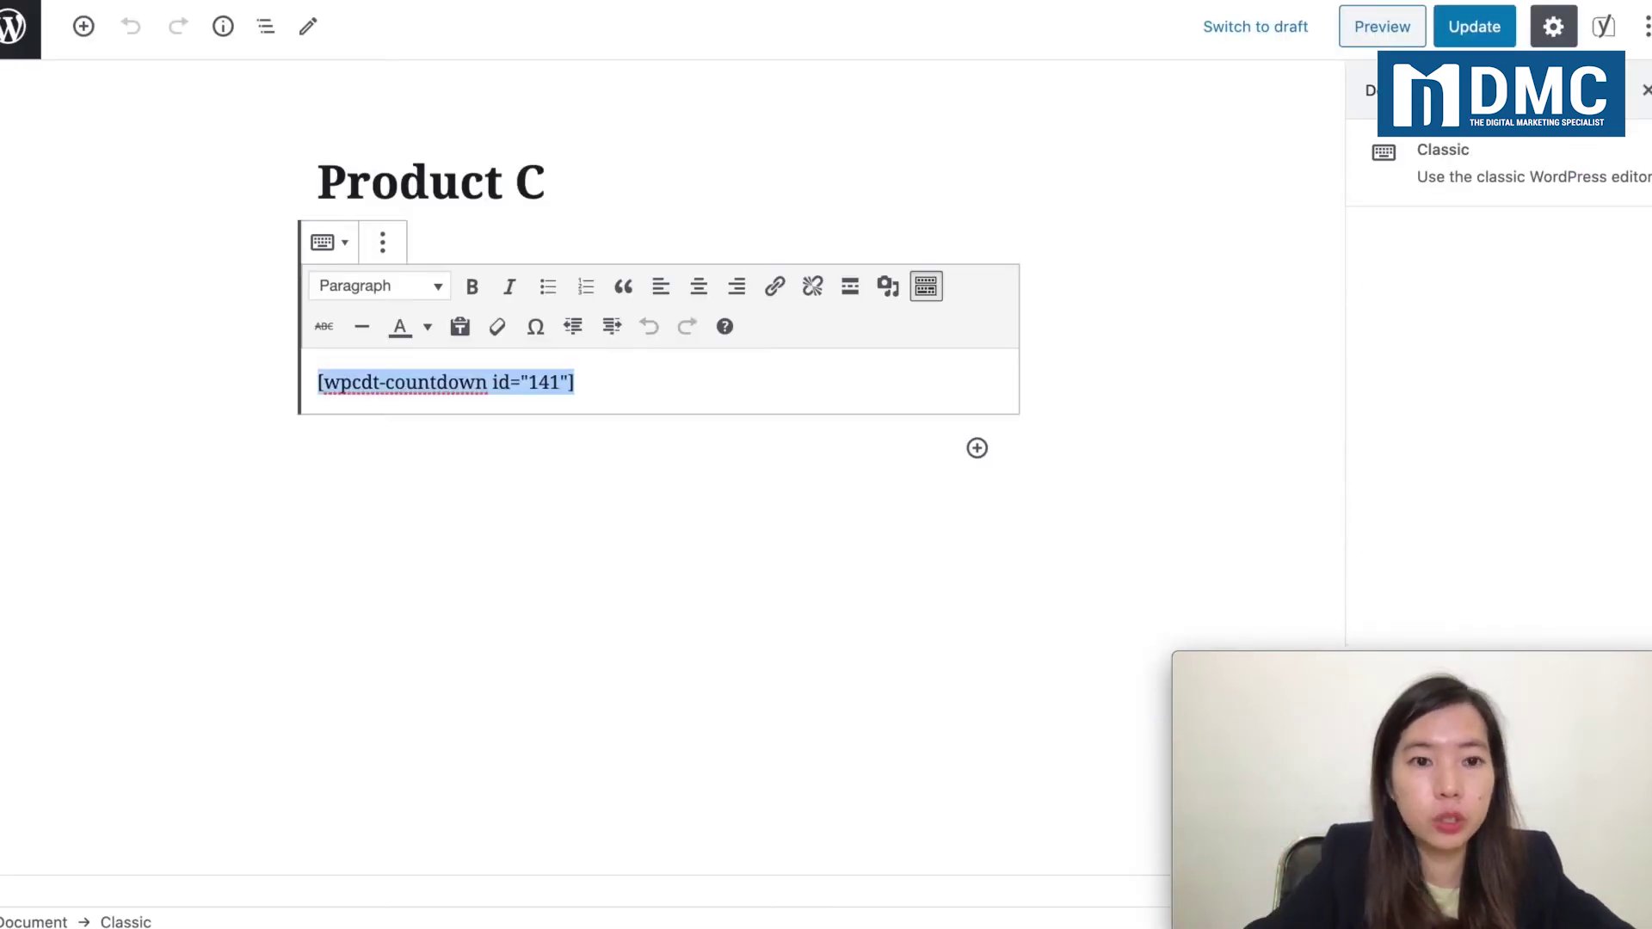
{"action": "key", "text": "BackSpace"}
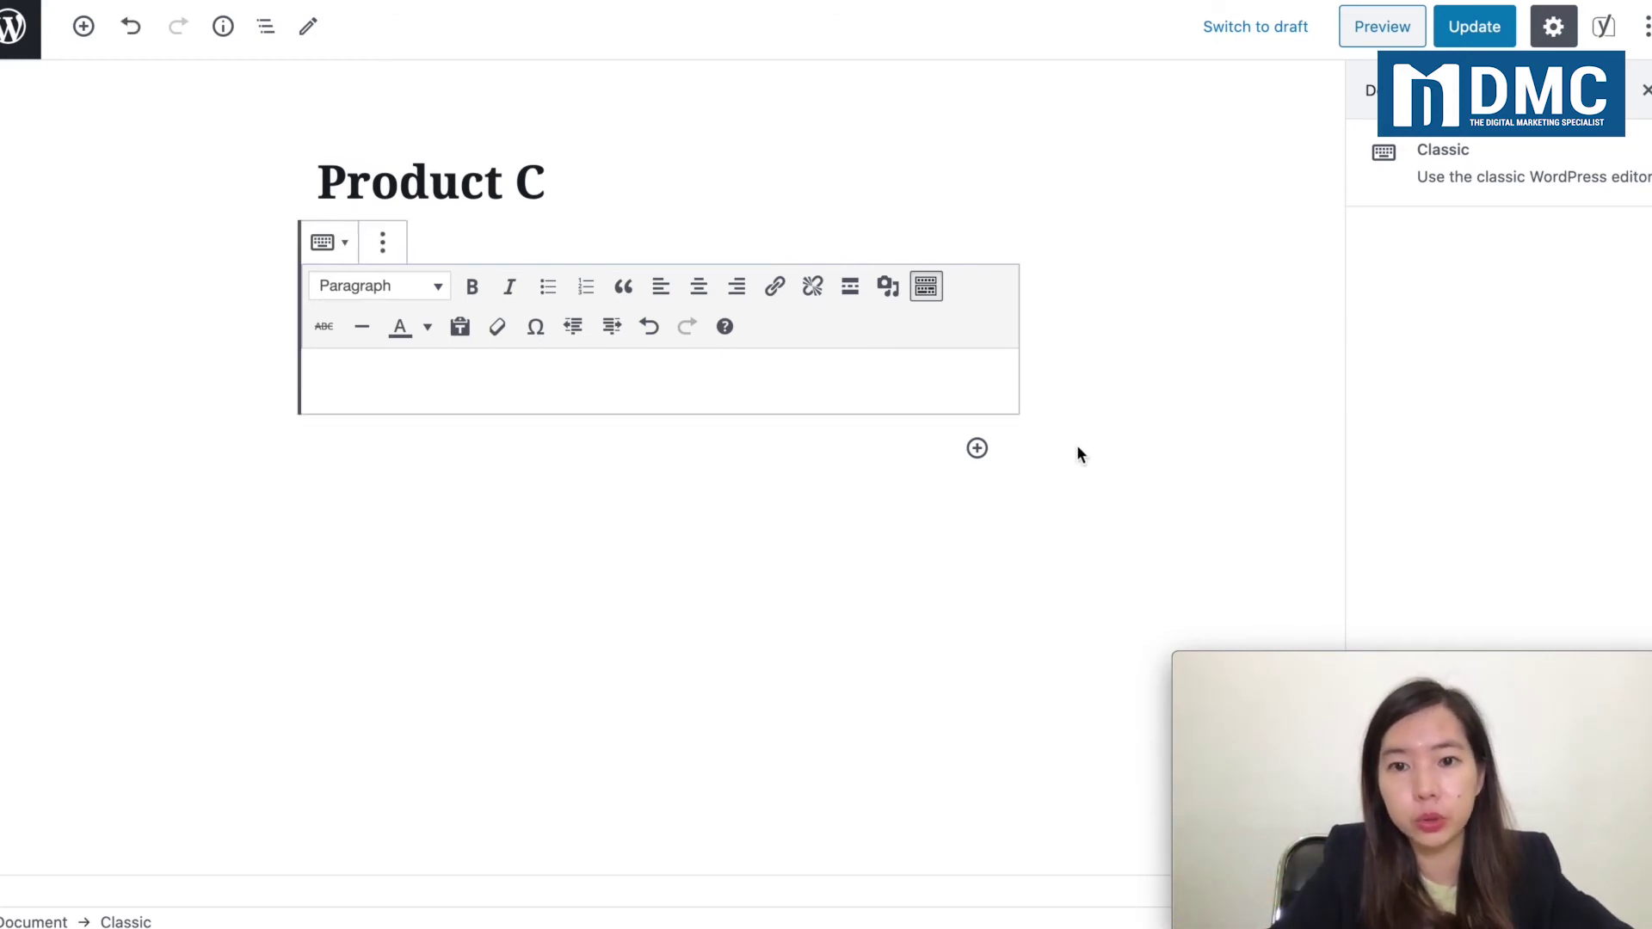
{"action": "left_click", "coordinate": [979, 449]}
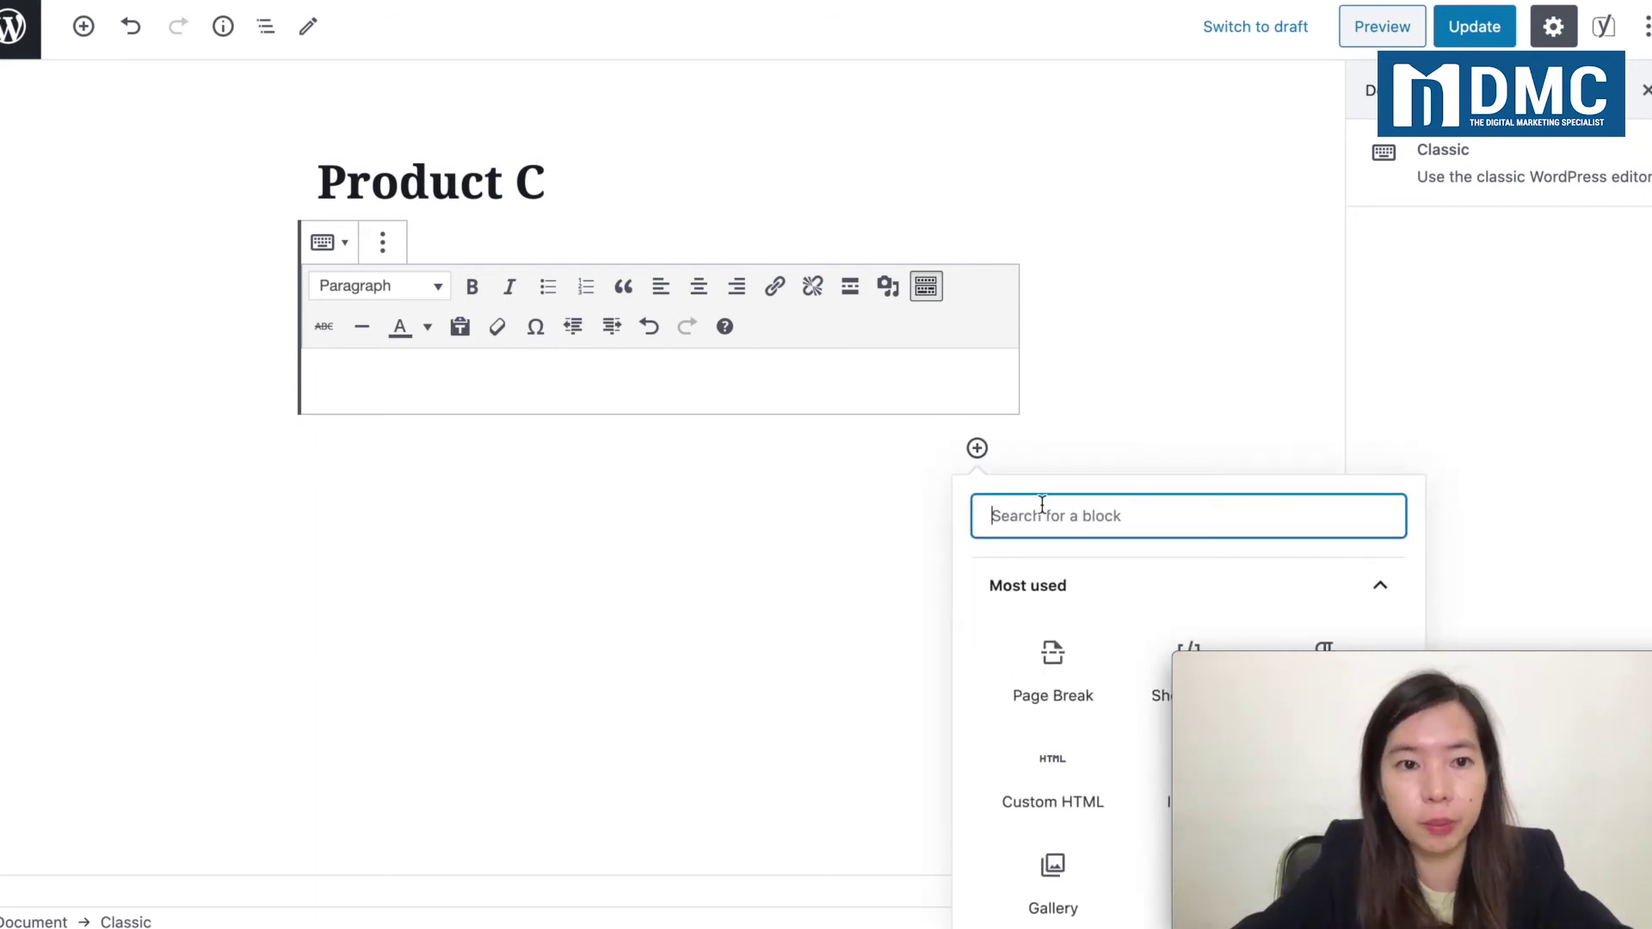
{"action": "type", "text": "short"}
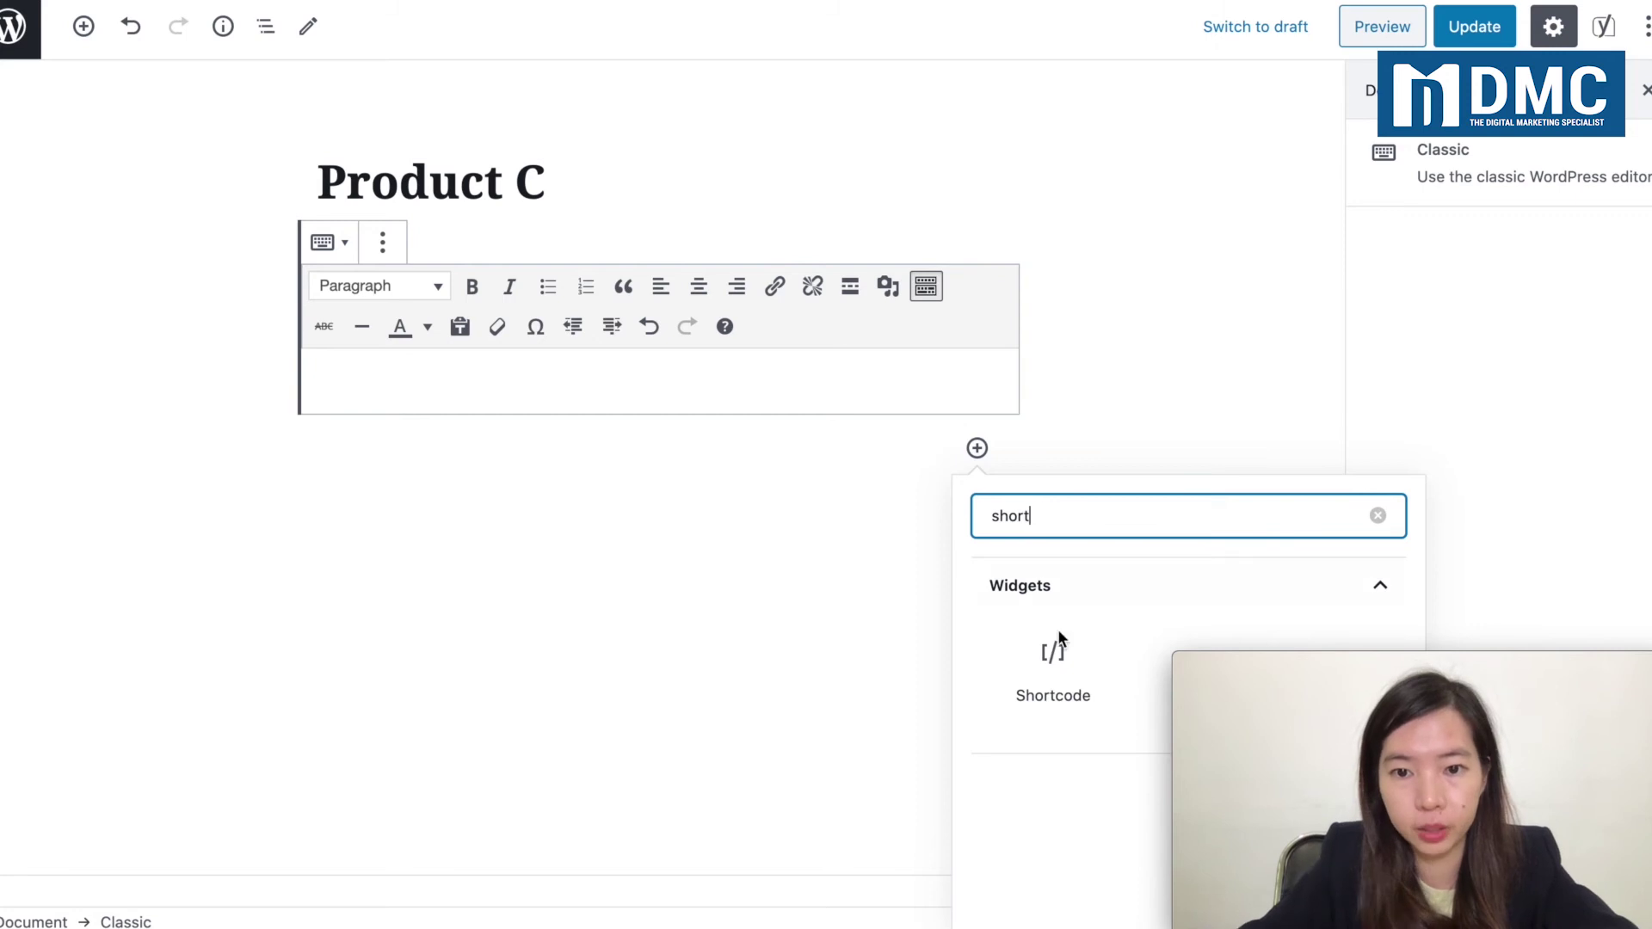
{"action": "left_click", "coordinate": [1054, 670]}
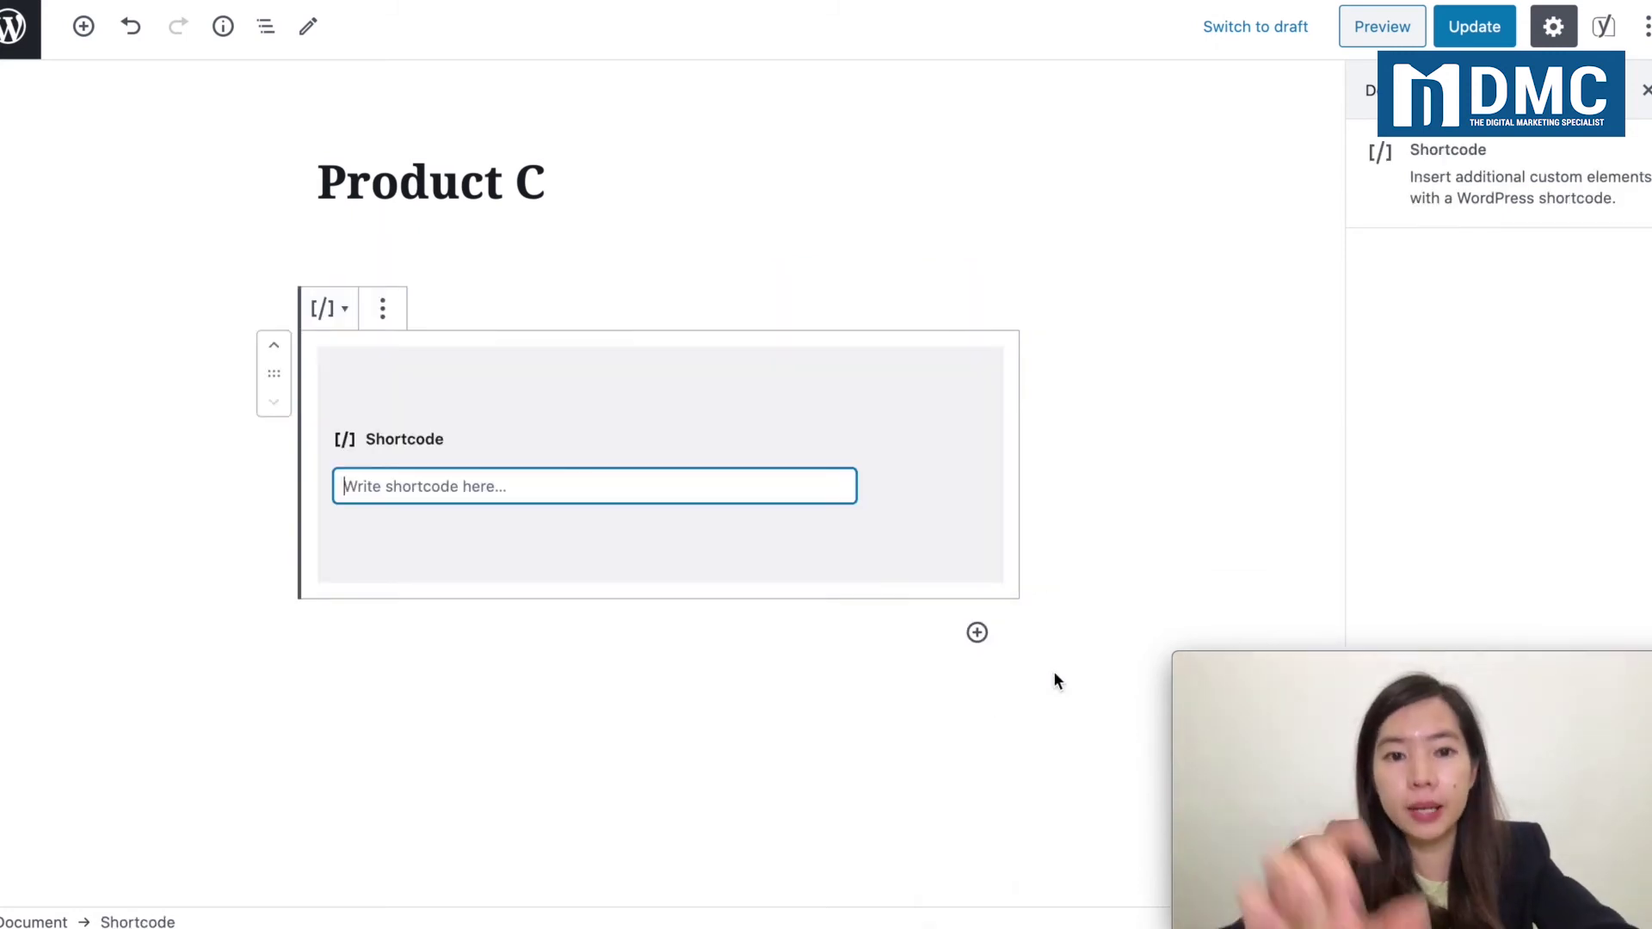
{"action": "key", "text": "super+v"}
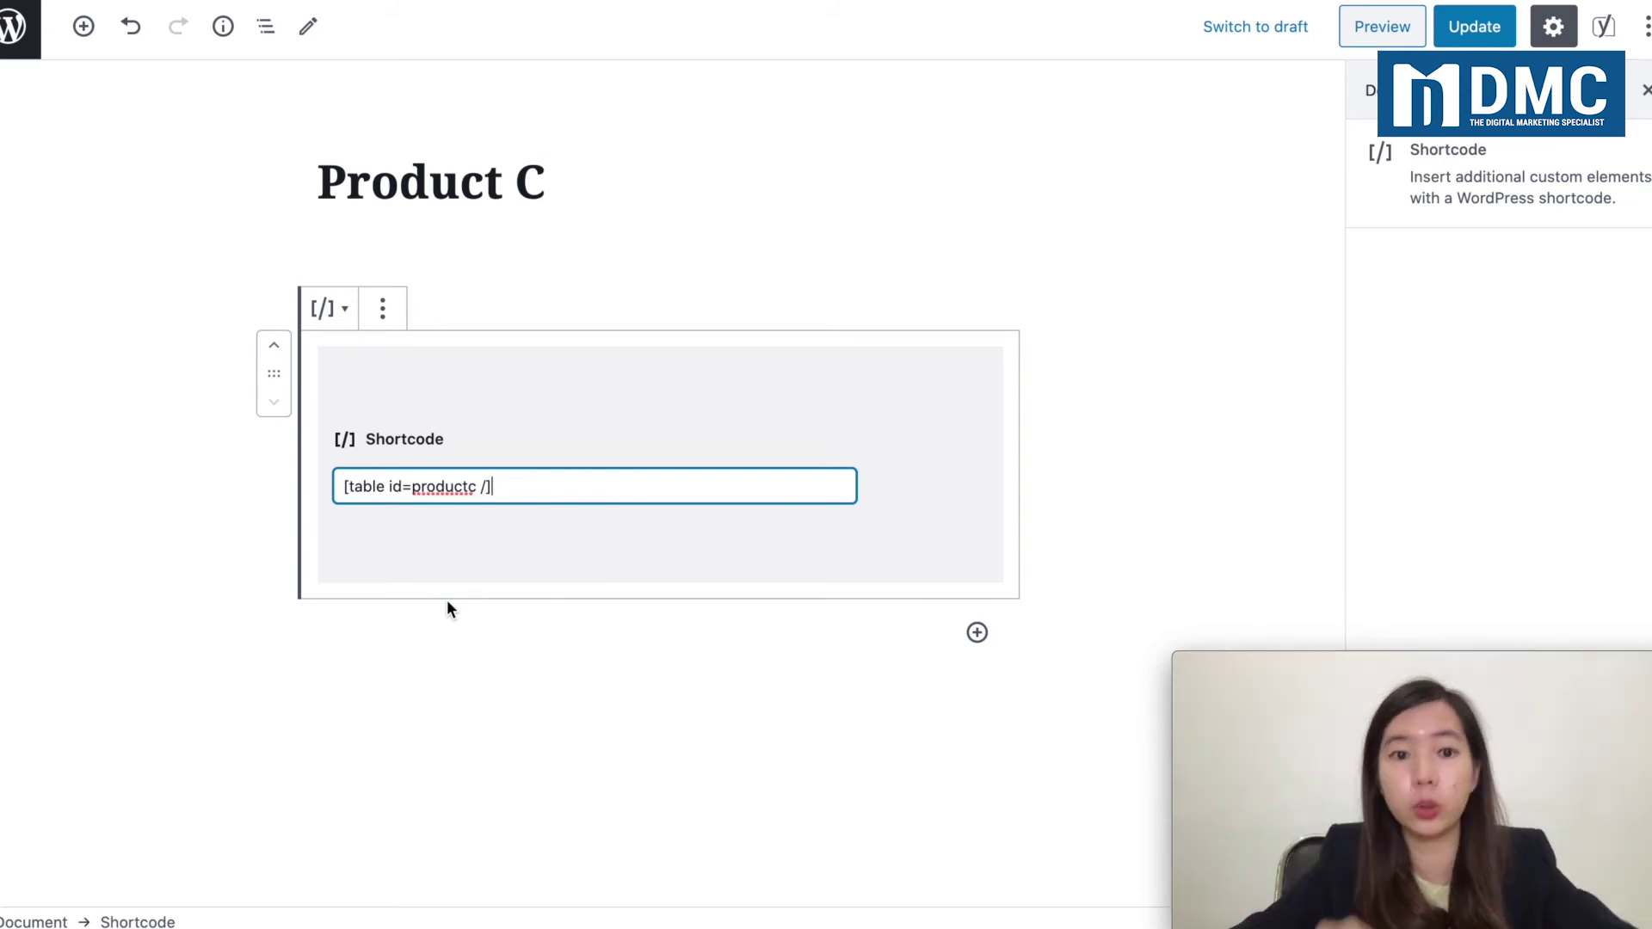
{"action": "left_click", "coordinate": [1097, 413]}
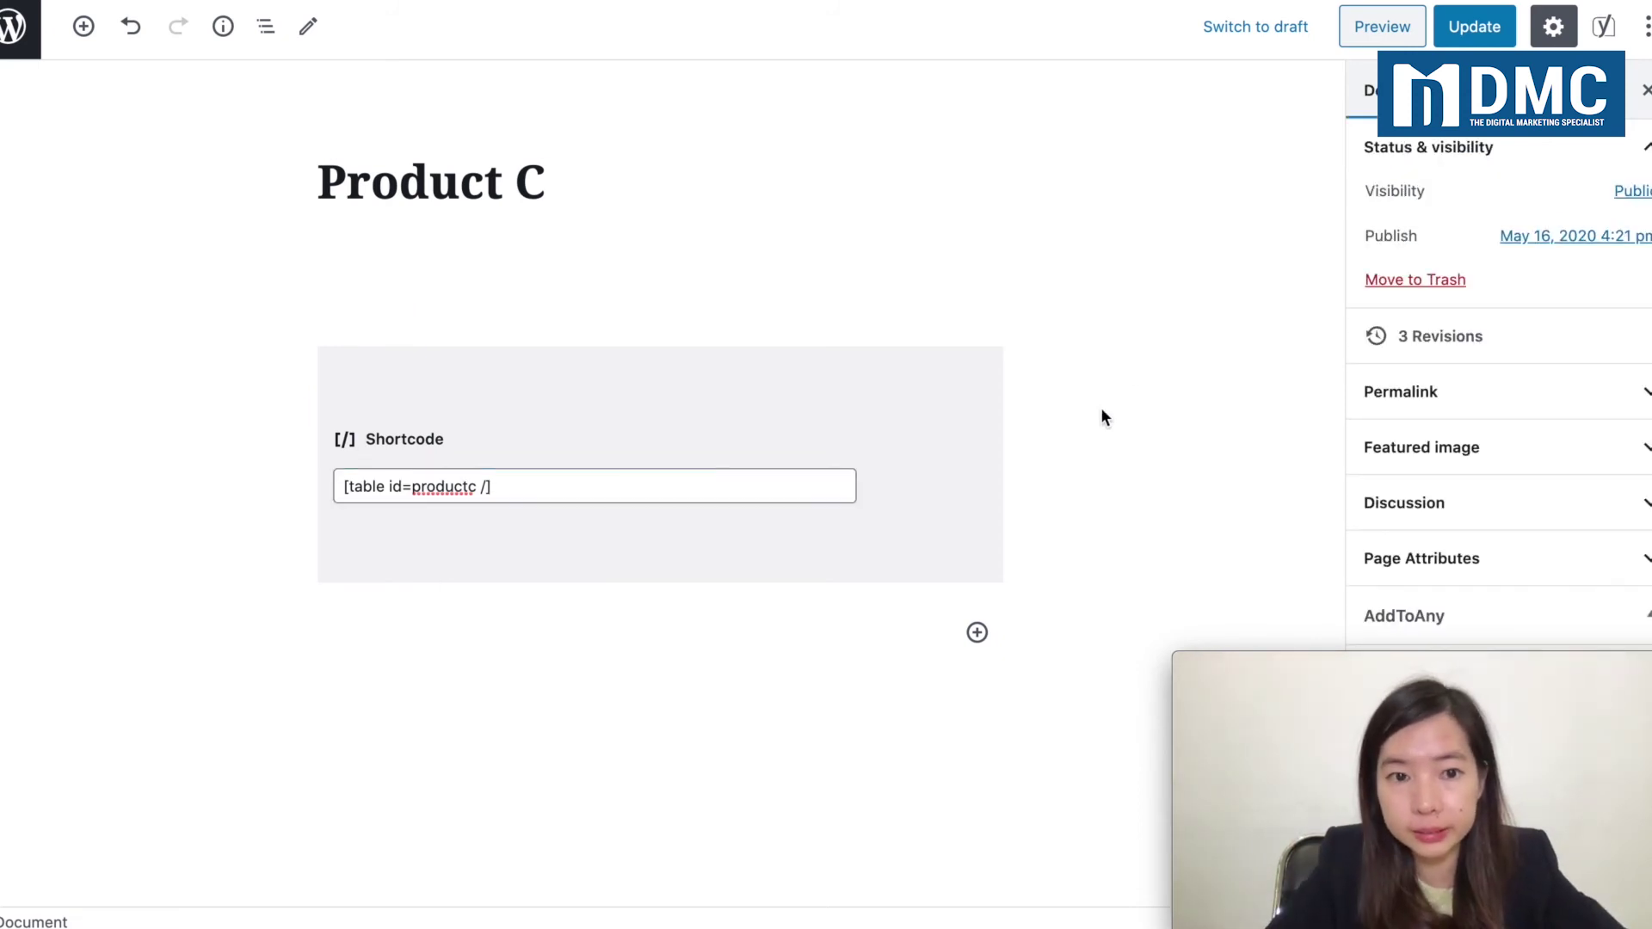
{"action": "left_click", "coordinate": [1396, 27]}
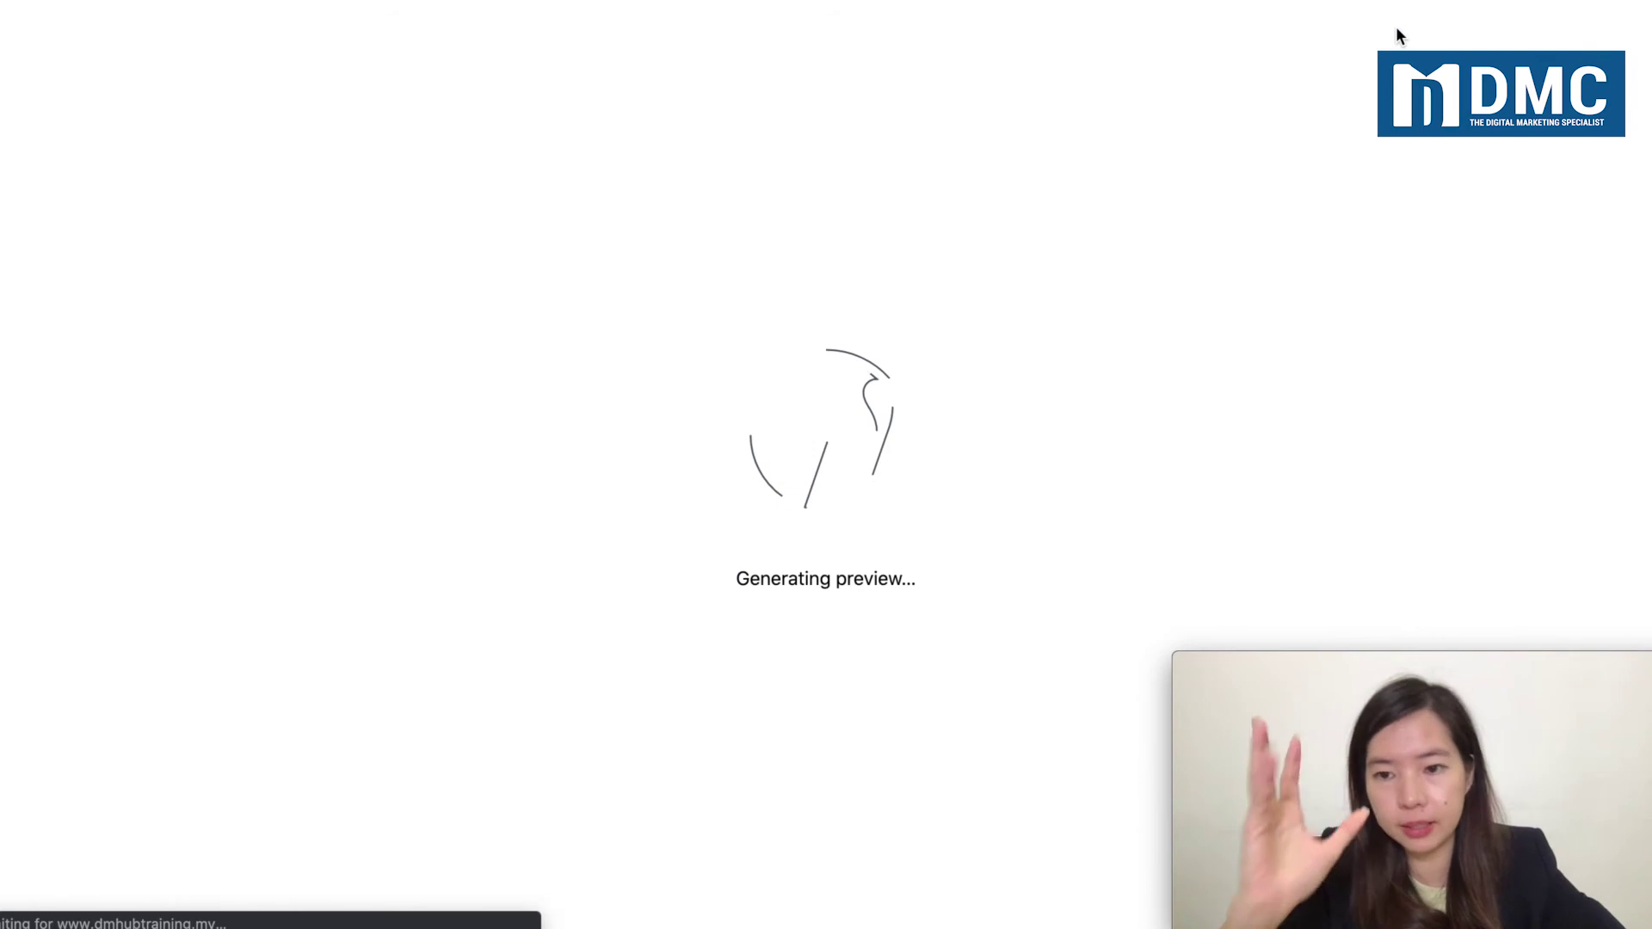
{"action": "scroll", "coordinate": [656, 525], "scroll_direction": "down", "scroll_amount": 7}
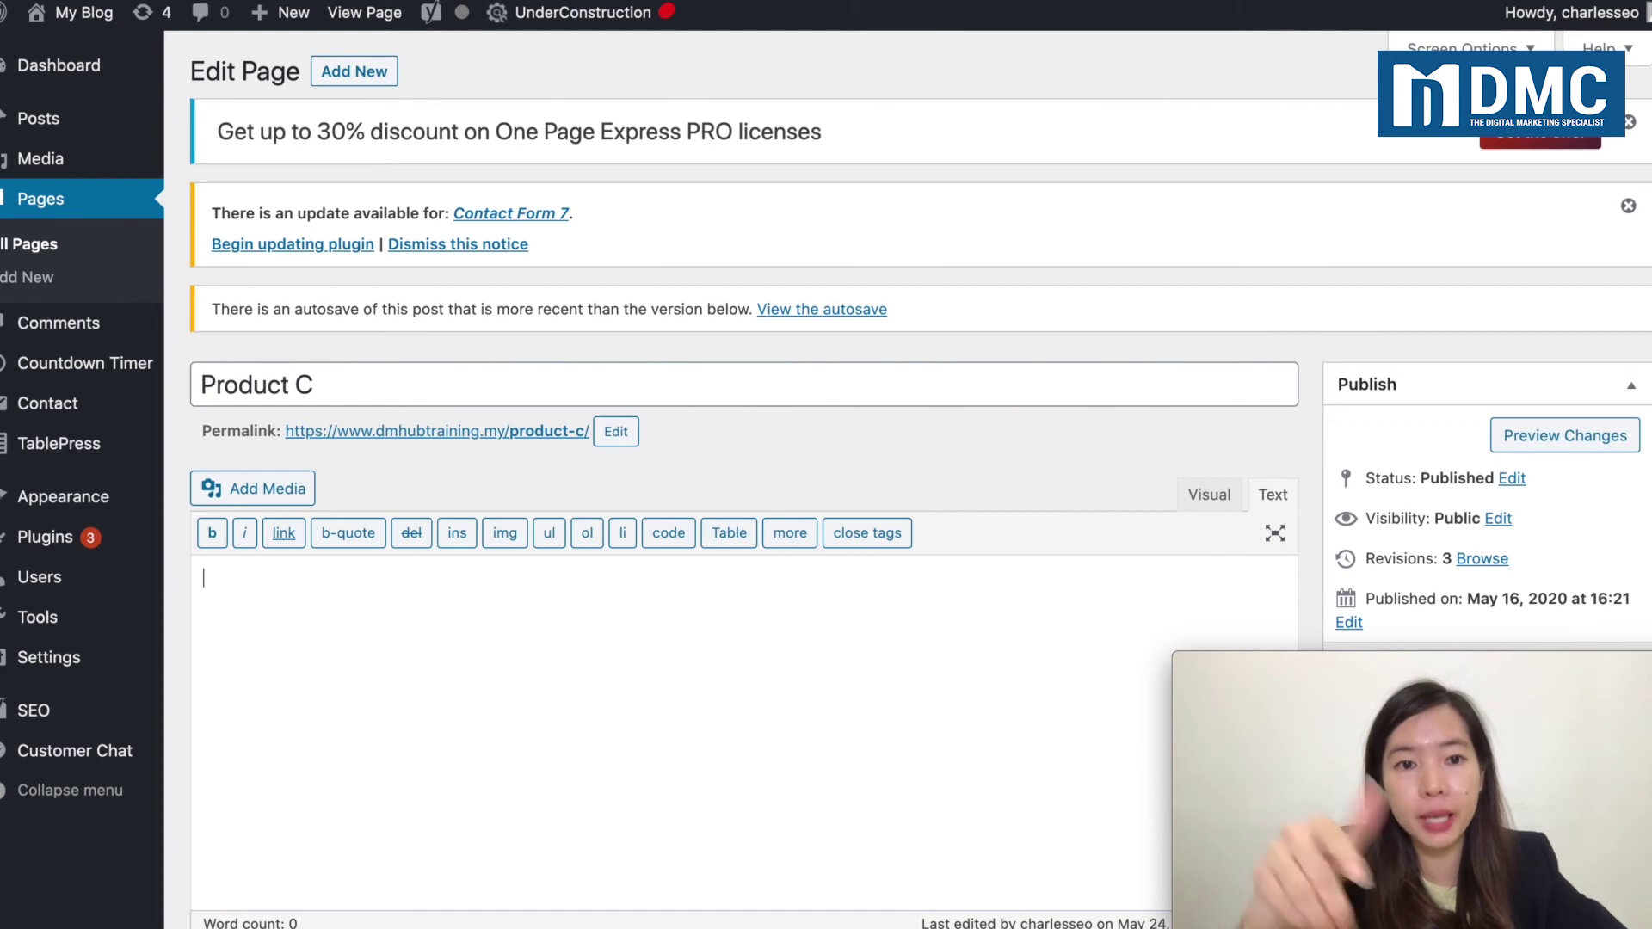
Step: Paste [table id=productc /] into the Product C page's content in the classic text editor and preview the table on the page
{"action": "scroll", "coordinate": [920, 479], "scroll_direction": "down", "scroll_amount": 2}
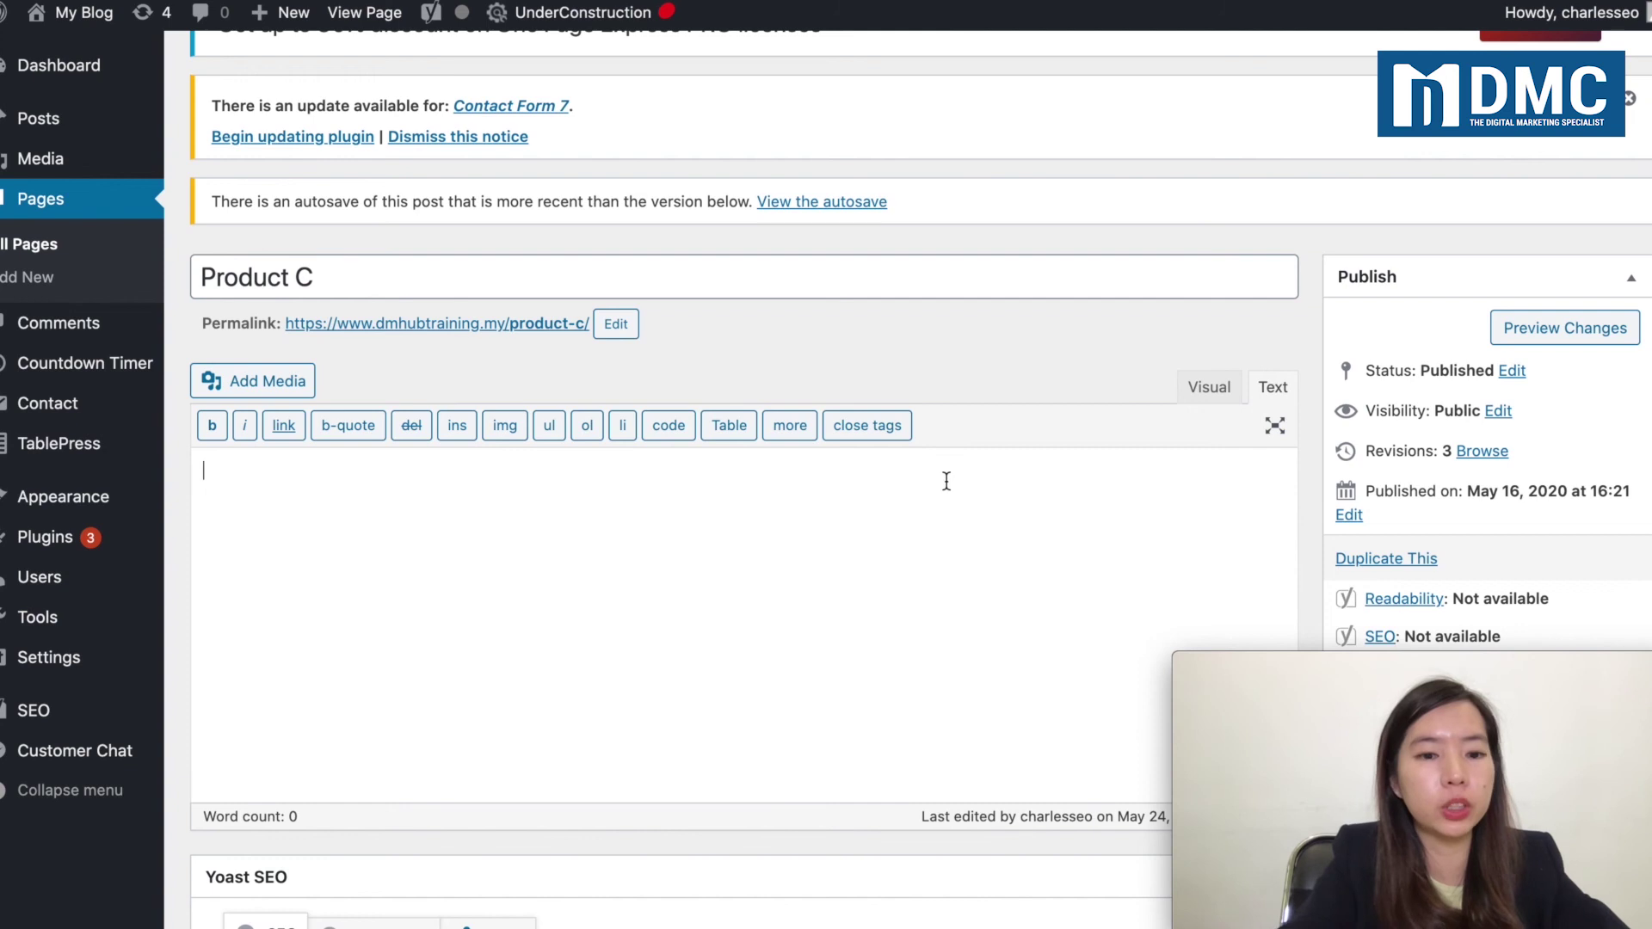
{"action": "key", "text": "super+v"}
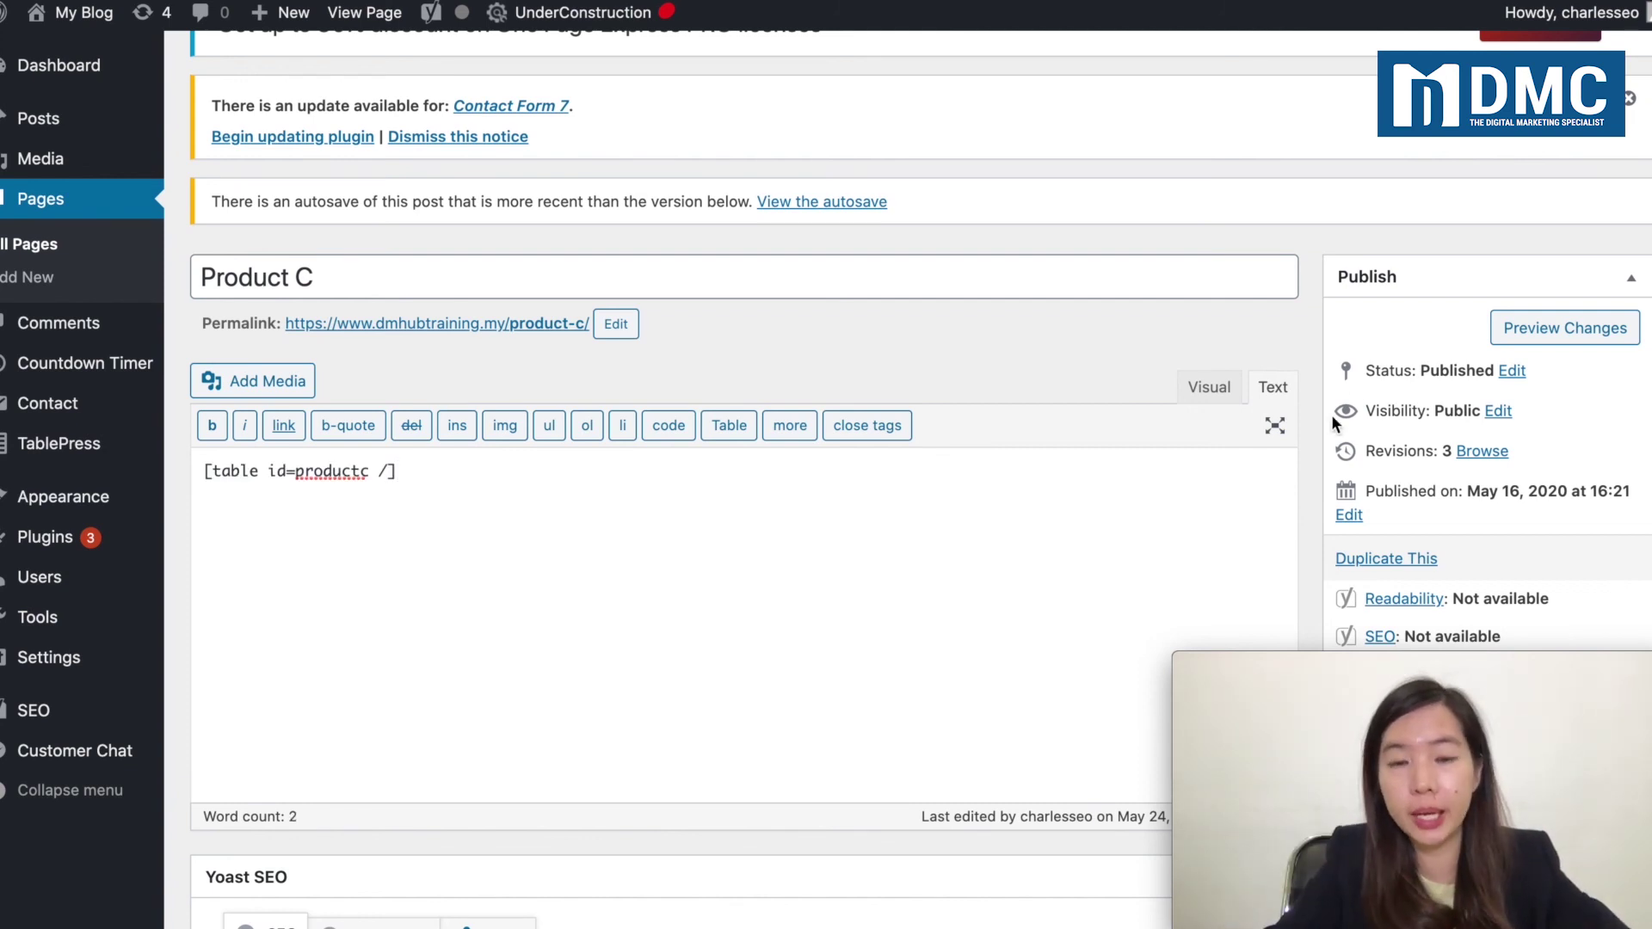
{"action": "left_click", "coordinate": [1530, 325]}
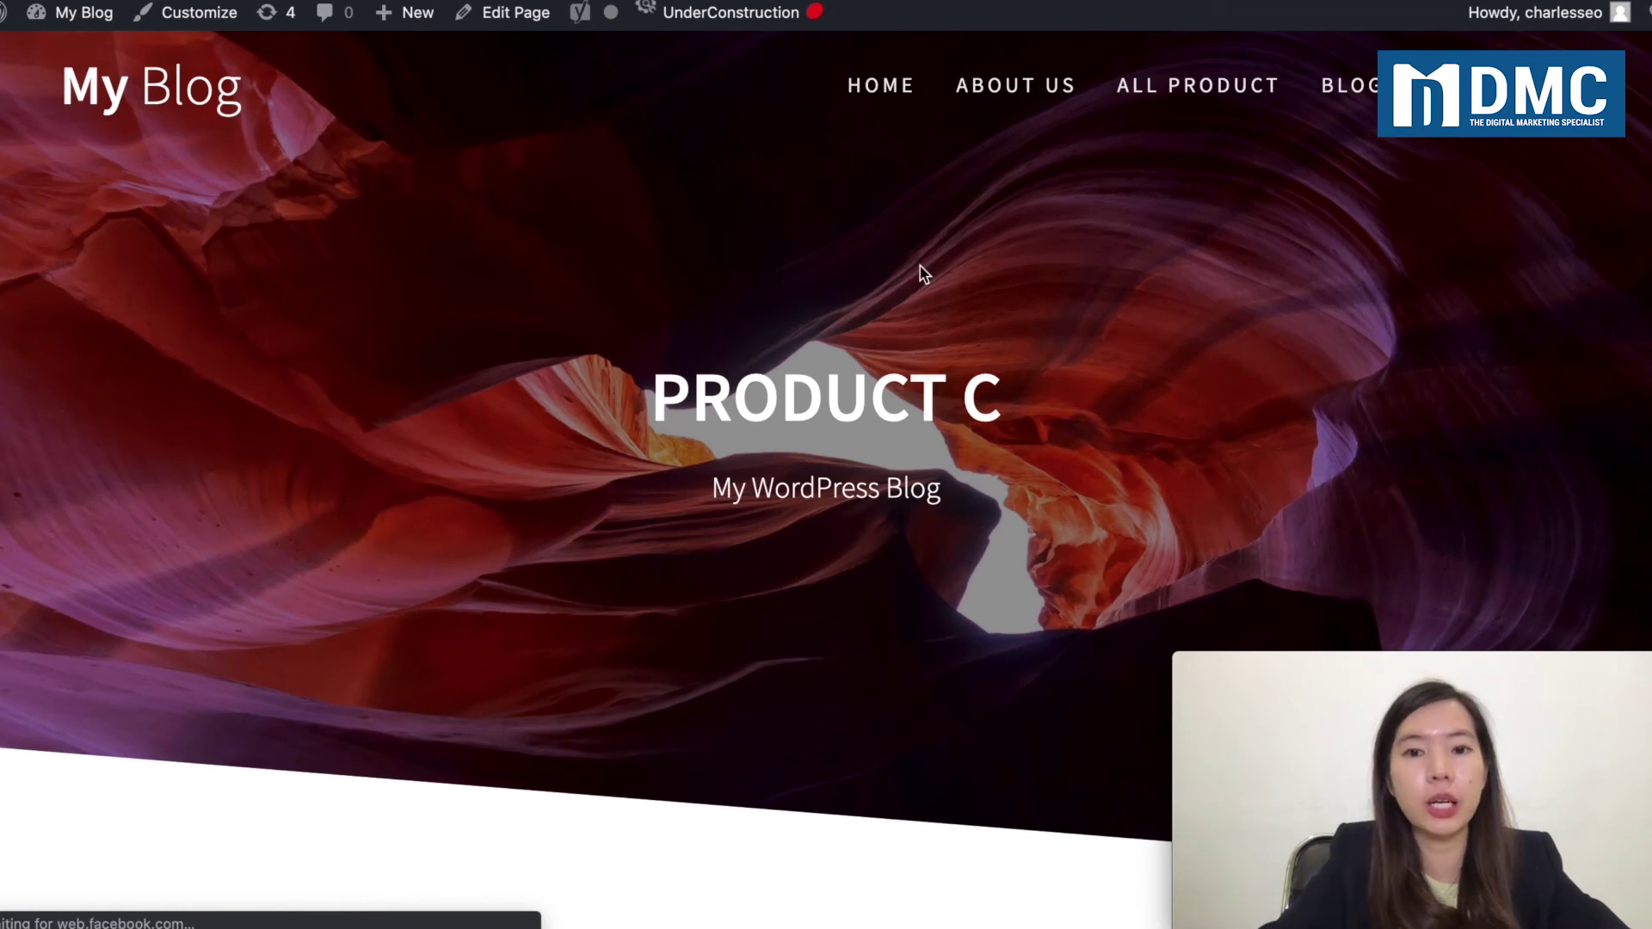
{"action": "scroll", "coordinate": [921, 273], "scroll_direction": "down", "scroll_amount": 7}
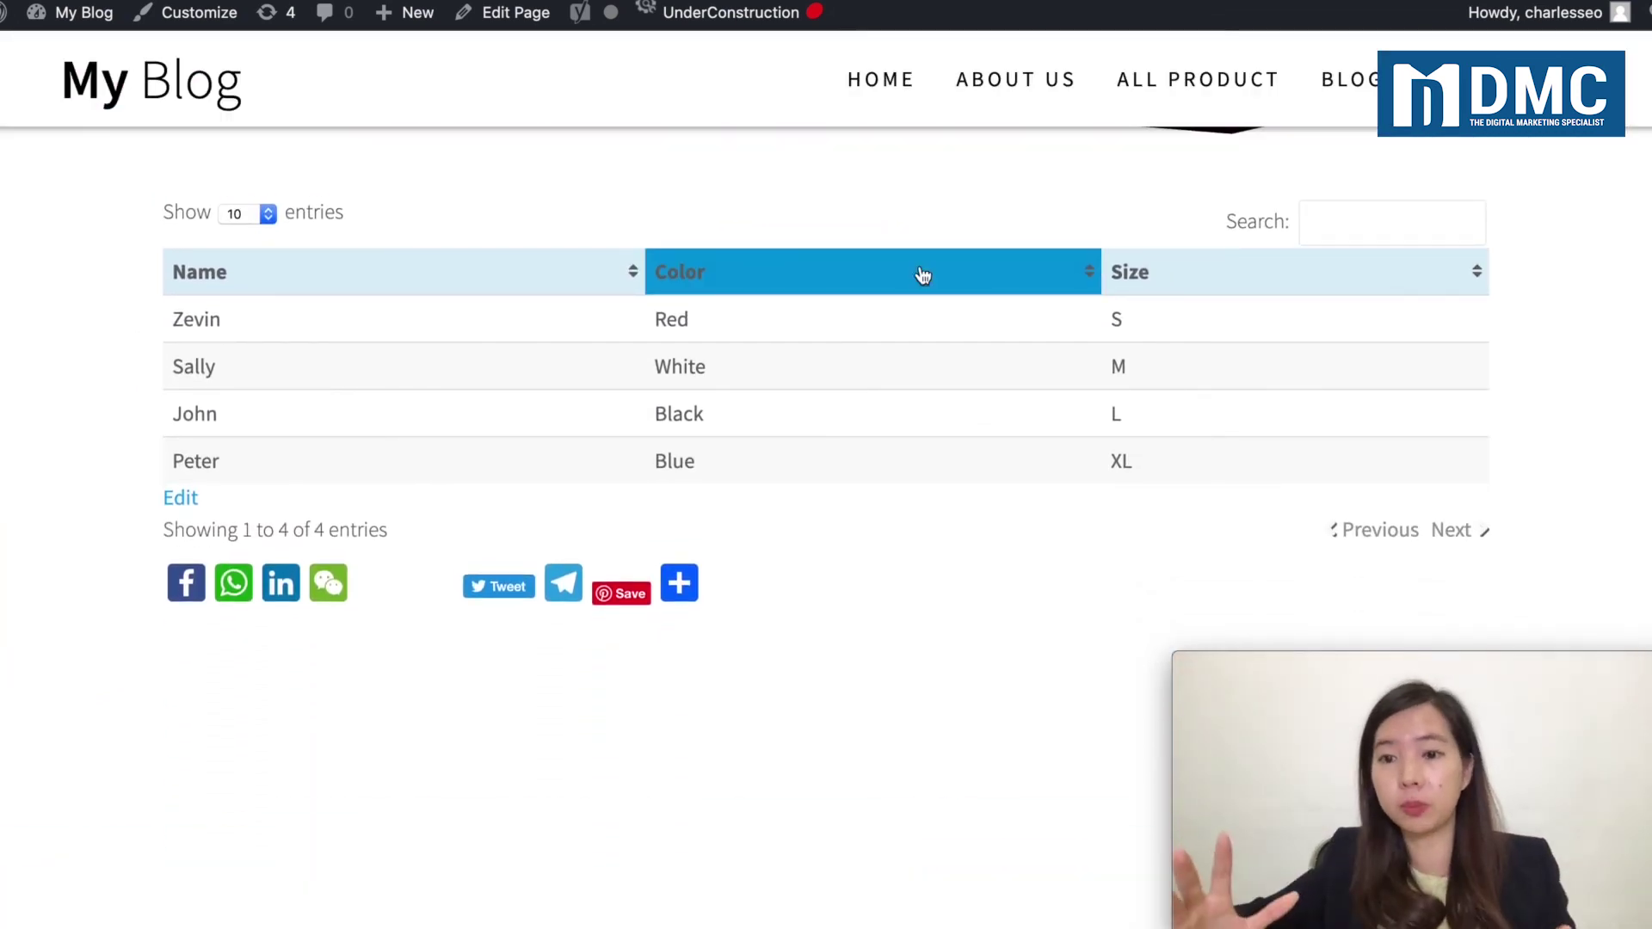
Step: Return to the classic page editor and select the table shortcode in the content
{"action": "left_click", "coordinate": [732, 2]}
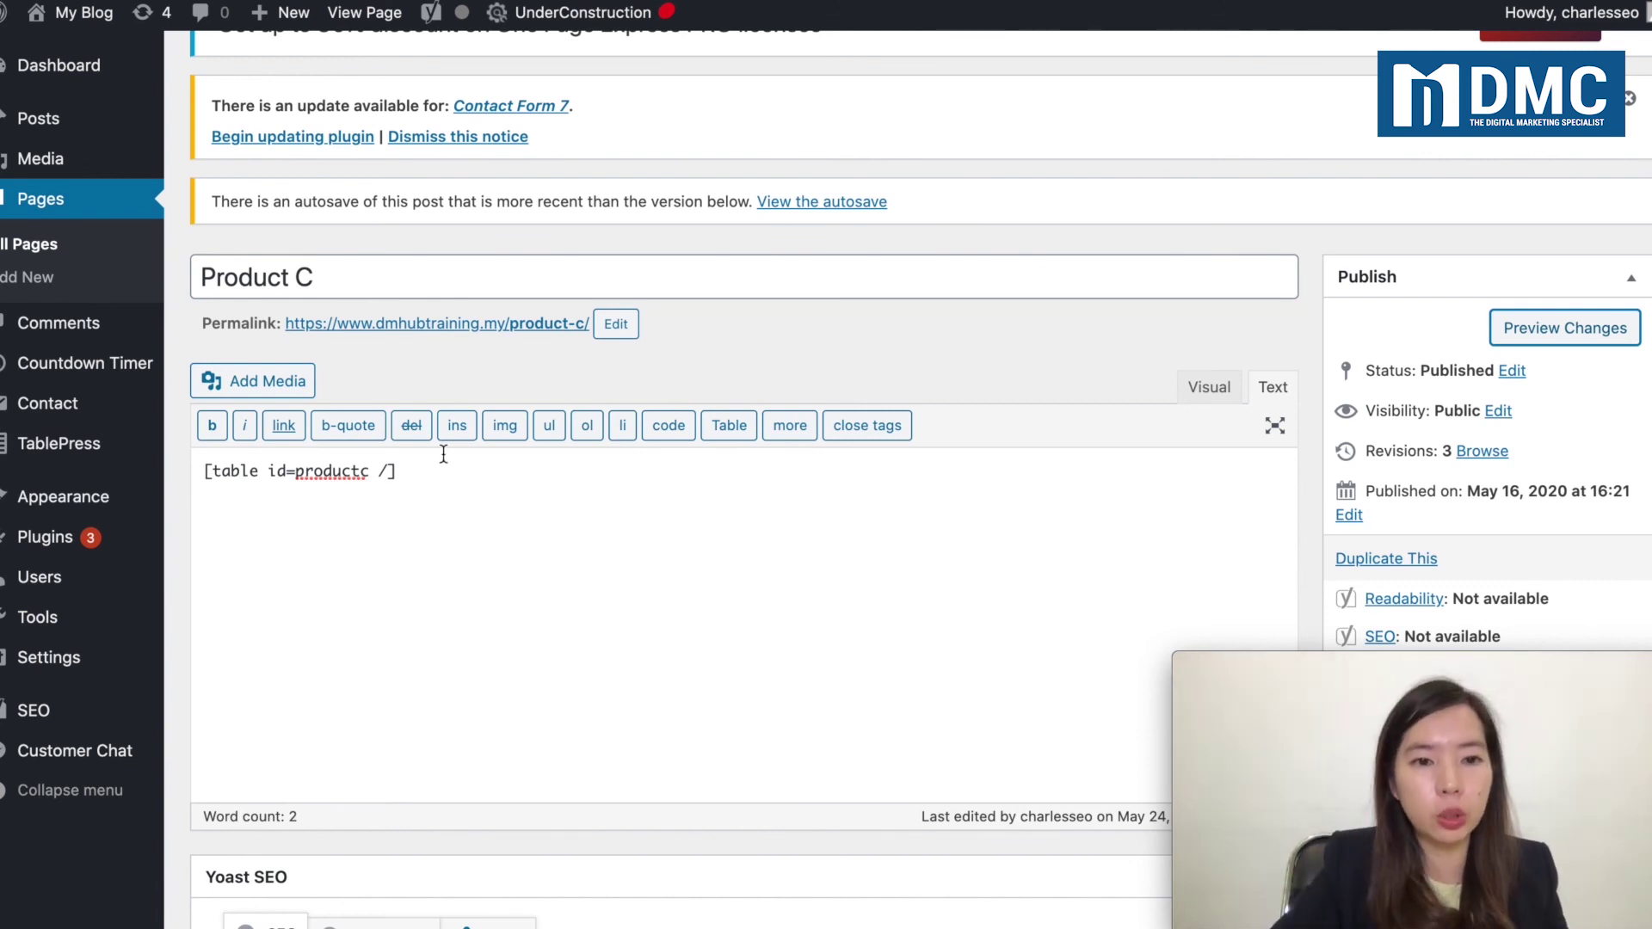
{"action": "triple_click", "coordinate": [301, 471]}
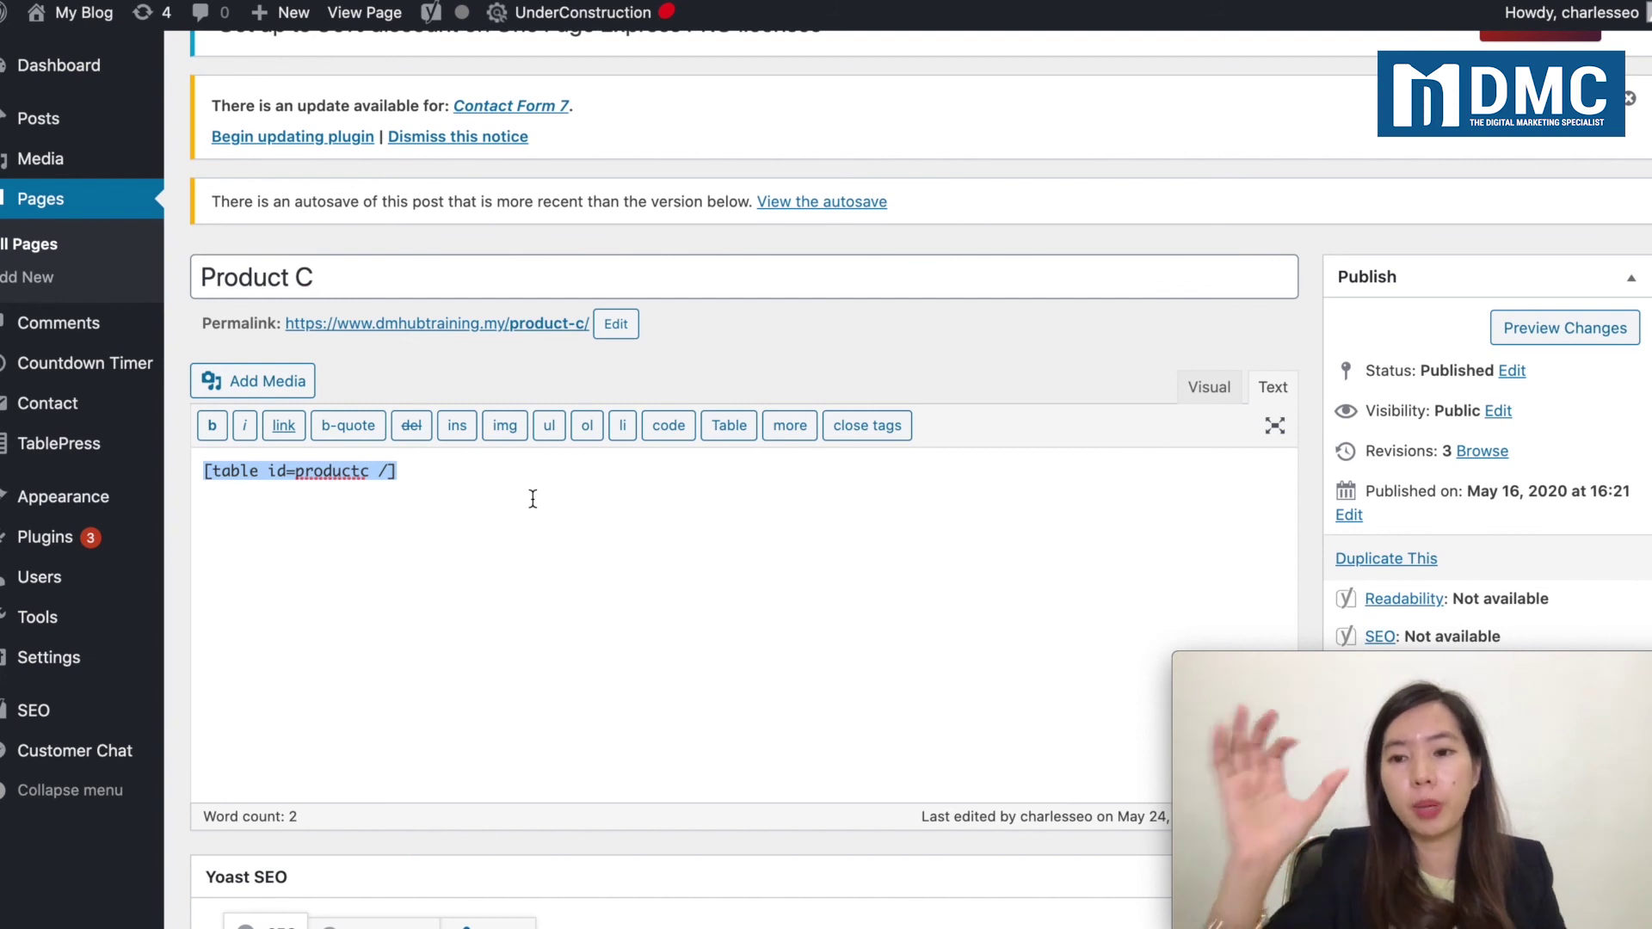